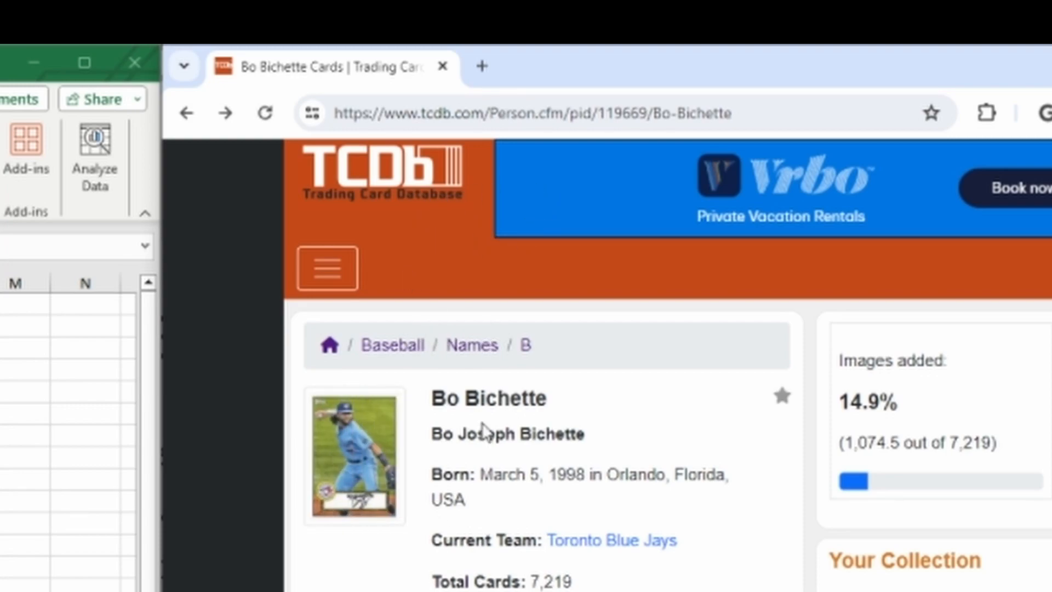
scroll(517, 458, "down", 4)
scroll(678, 360, "up", 4)
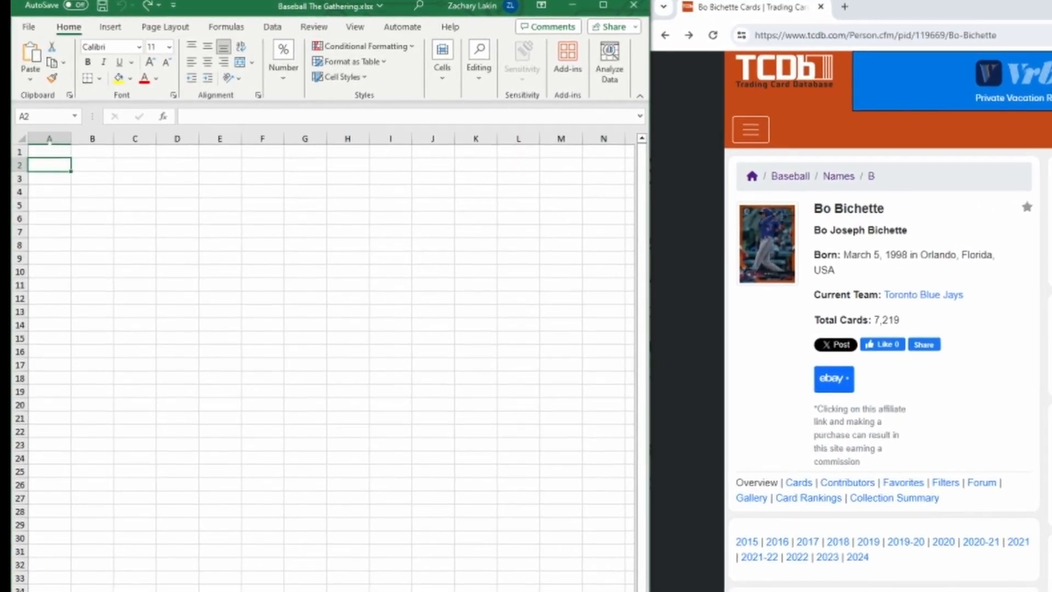
Paste the copied player name Bo Bichette into cell B6, matching the destination formatting
left_click(46, 147)
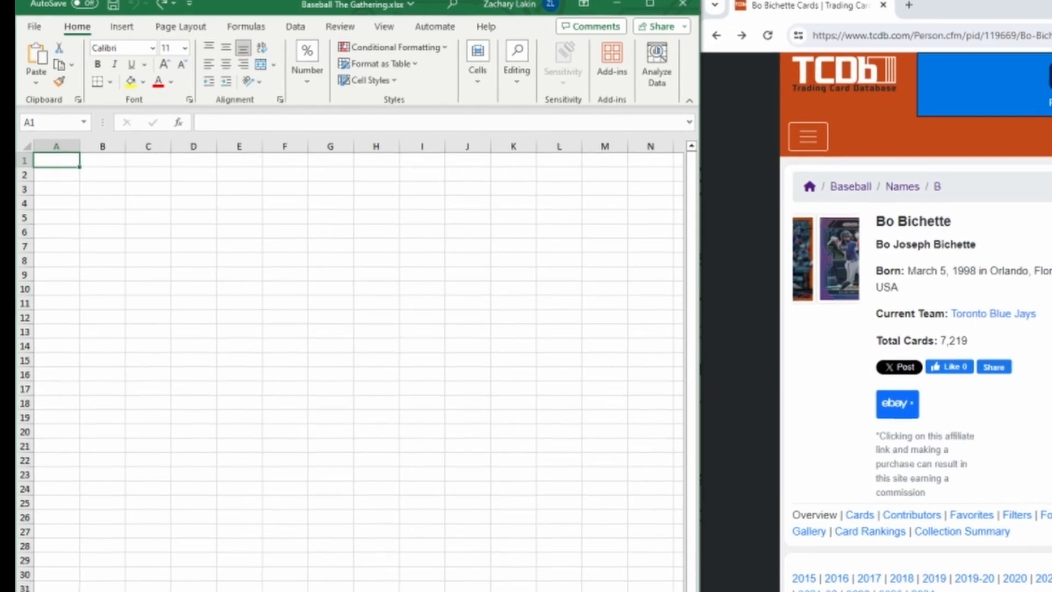
left_click(97, 169)
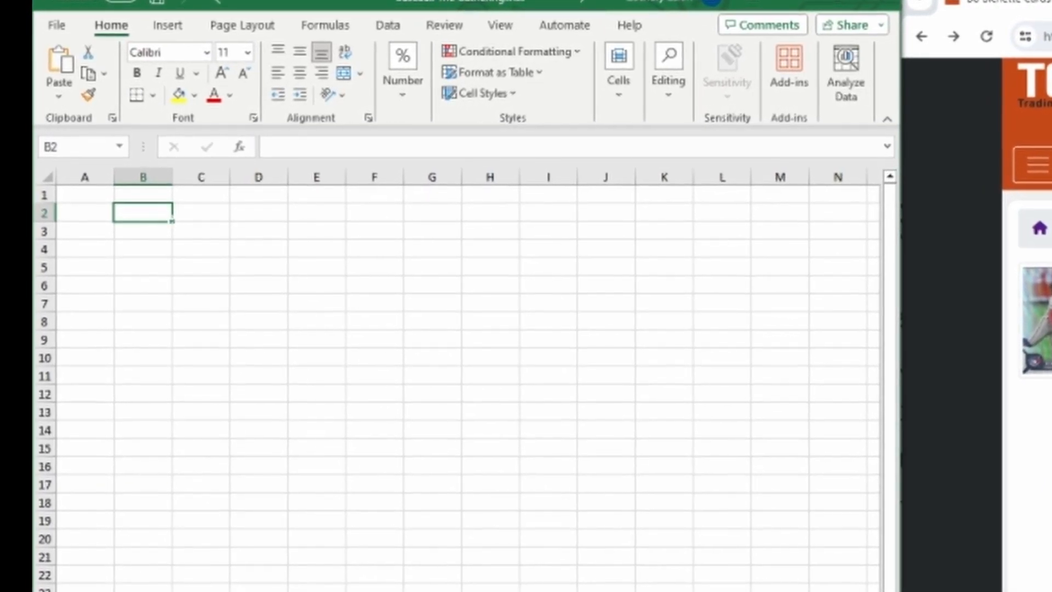
left_click(151, 315)
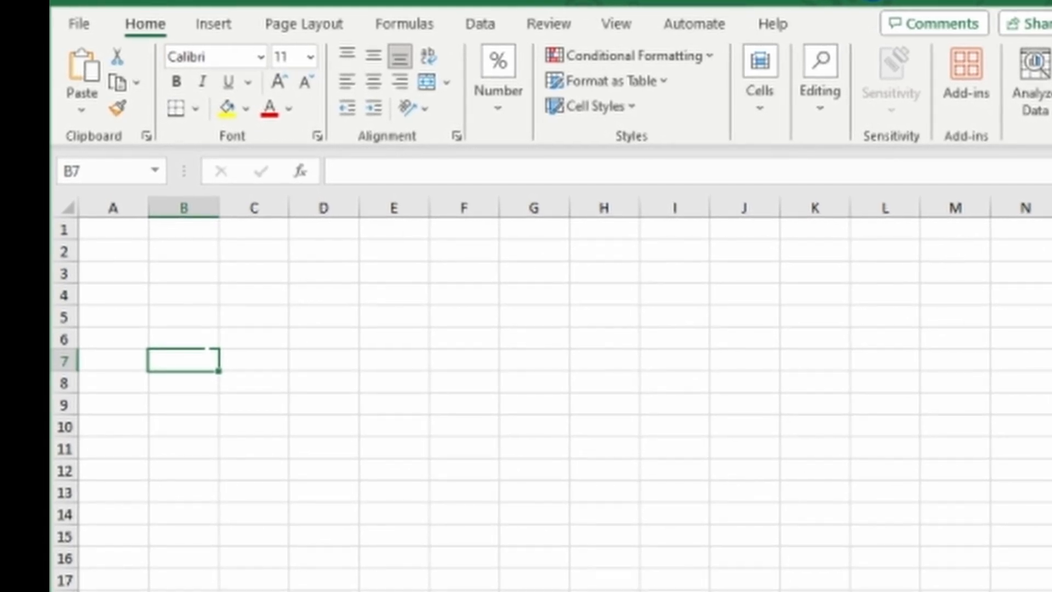
left_click(412, 181)
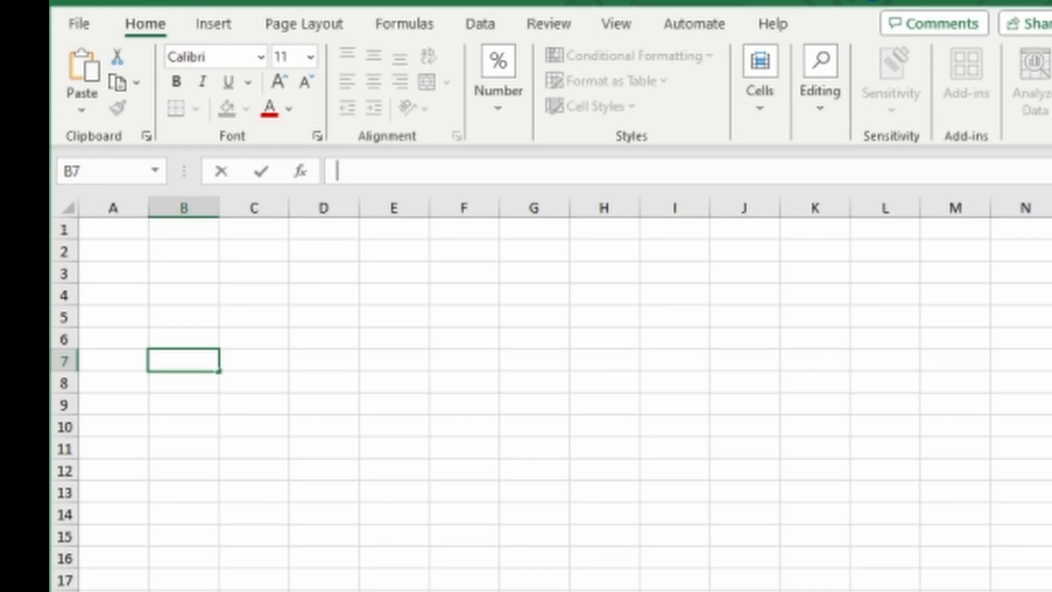
key("alt+Tab")
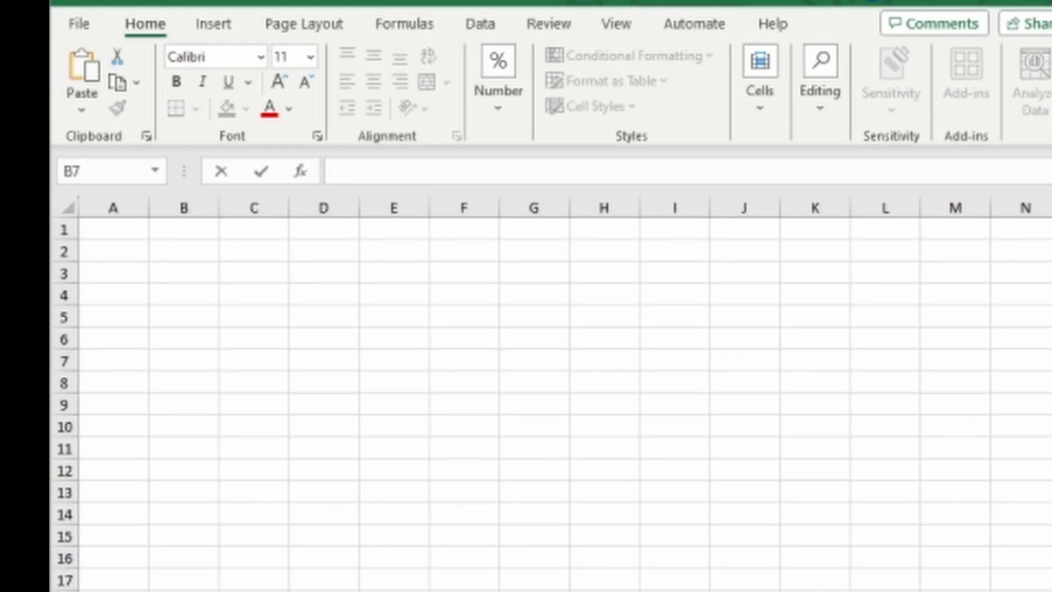
left_click(186, 338)
right_click(186, 338)
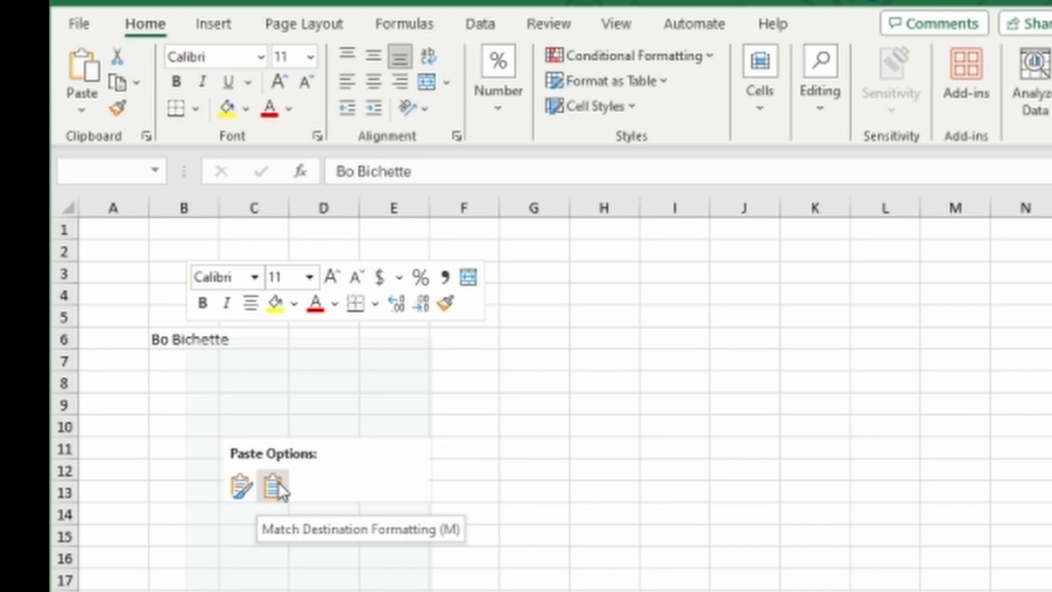
left_click(278, 482)
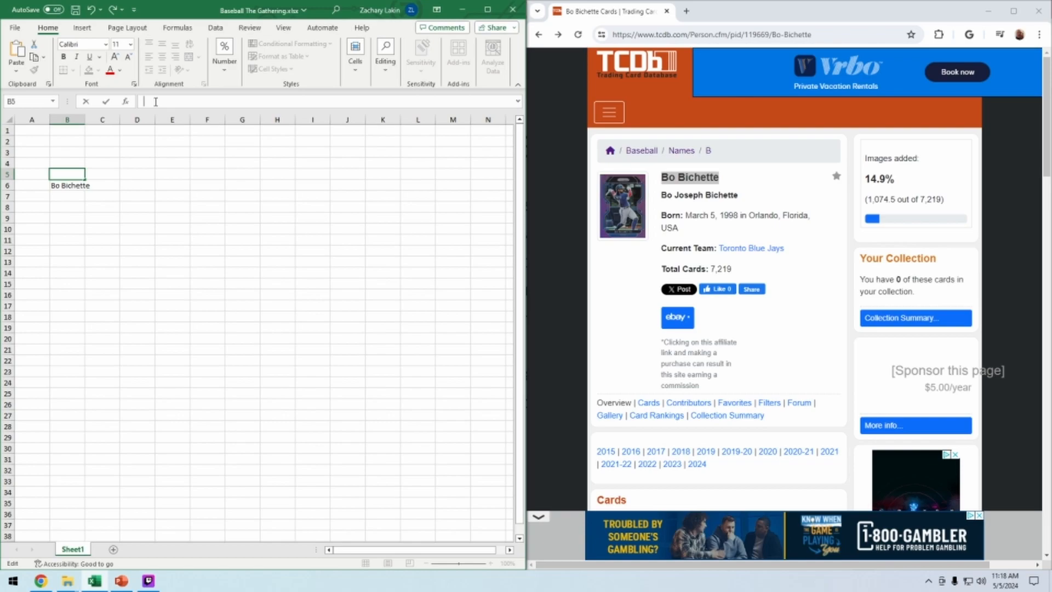
Enter the header row in row 5: PlayerName, G, AB, R, H, 2B, 3B, HR, RBI, SB, BB, SLG, OPS, WAR
type("PlayerName")
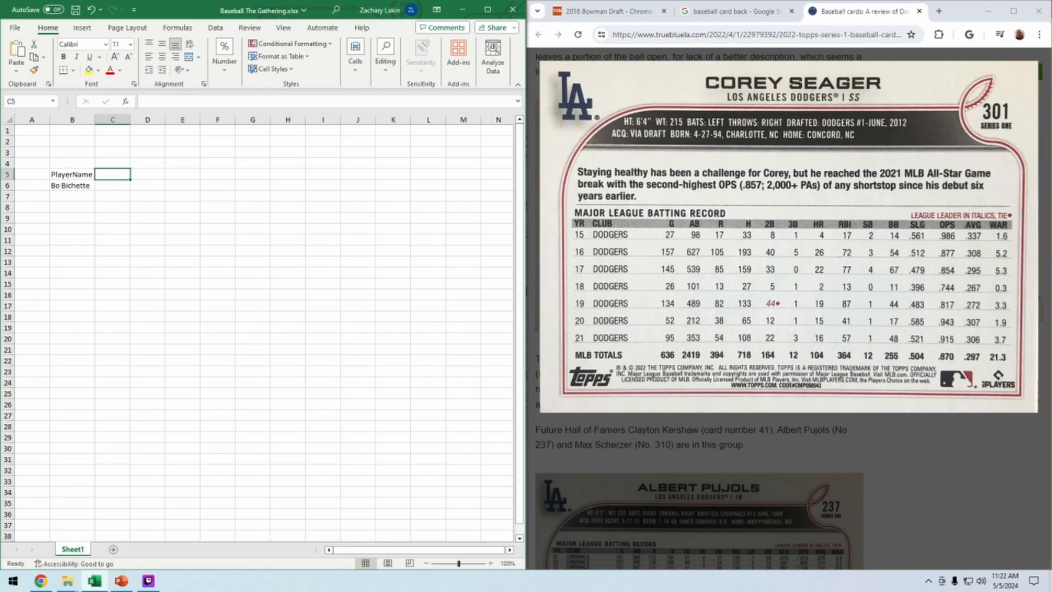
type("G")
key("Tab")
type("AB")
key("Tab")
type("R")
key("Tab")
type("H")
key("Tab")
key("Tab")
key("Tab")
key("Left")
key("Left")
type("2B")
key("Tab")
type("3B")
key("Tab")
type("HR")
key("Tab")
type("RBI")
key("Tab")
type("SB")
key("Tab")
type("BB")
key("Tab")
type("SLG")
key("Tab")
type("OPS")
key("Tab")
type("WAR")
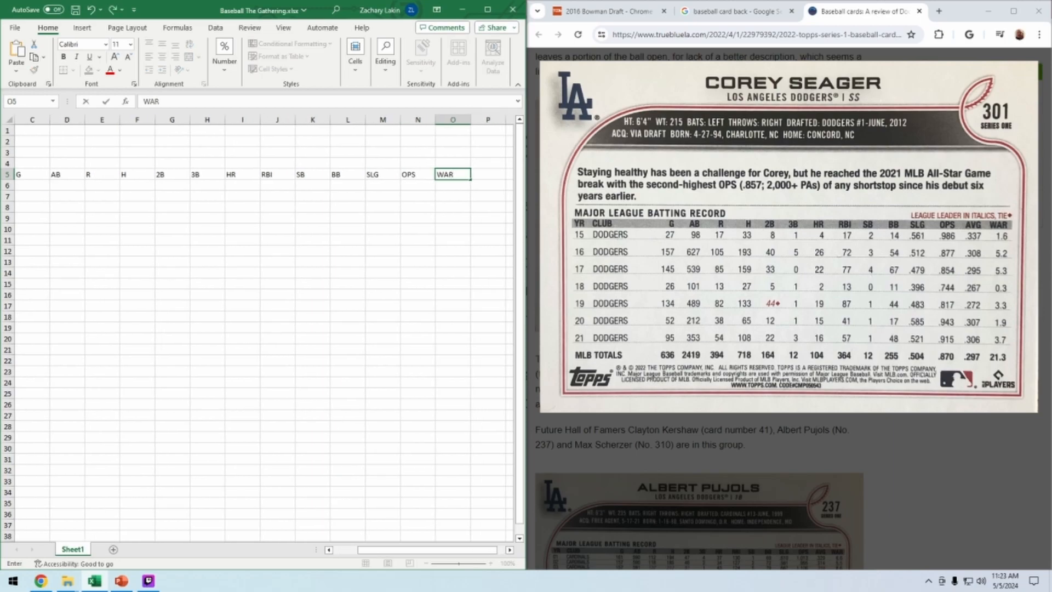
key("Tab")
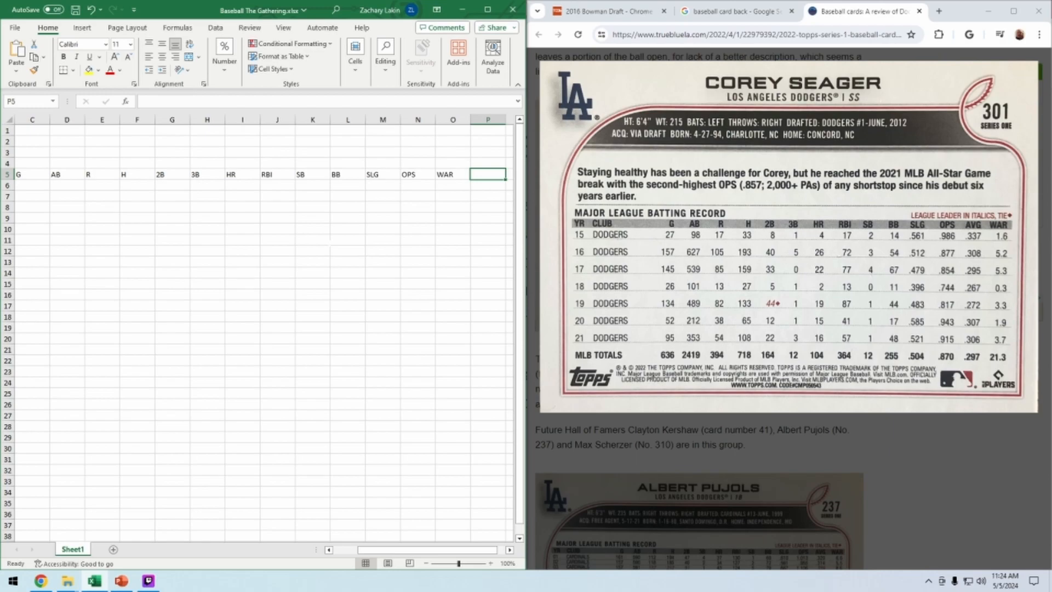
Insert a column between PlayerName and G and give it the header Series
left_click_drag(384, 550, 354, 550)
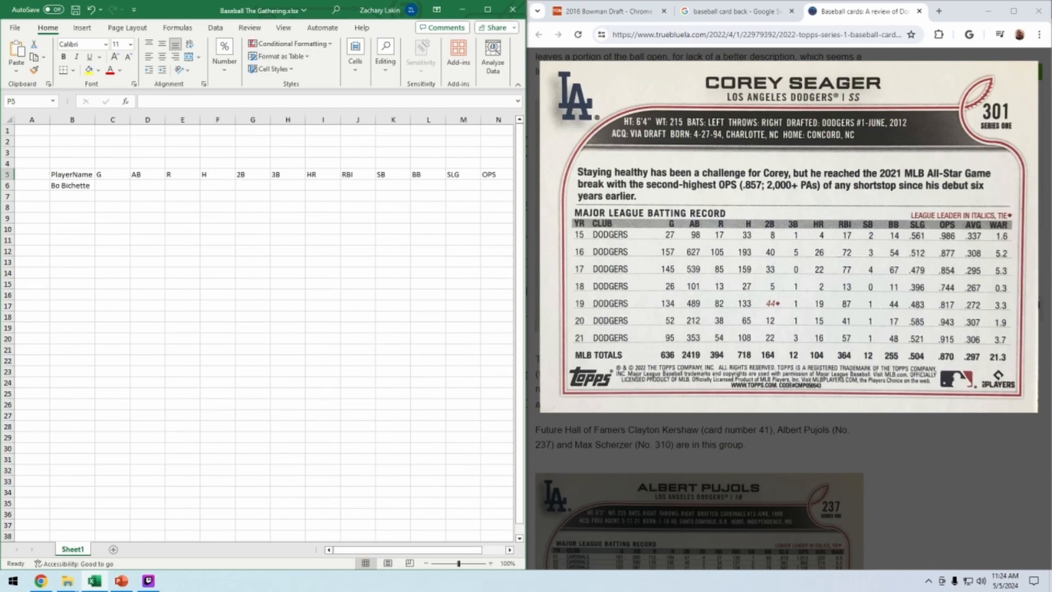
left_click(112, 119)
right_click(112, 119)
left_click(129, 225)
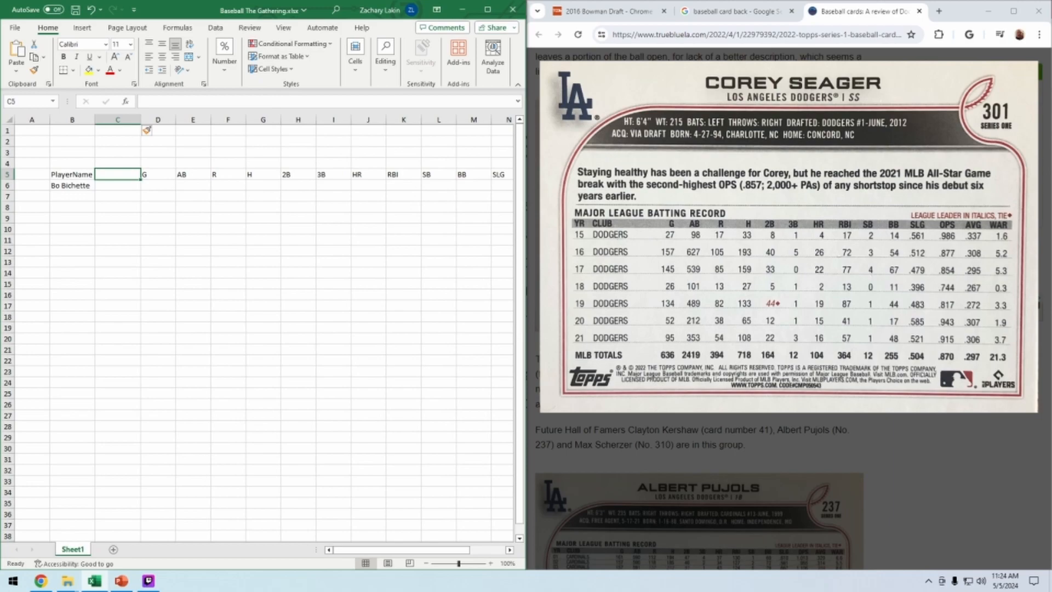
key("BackSpace")
type("Series")
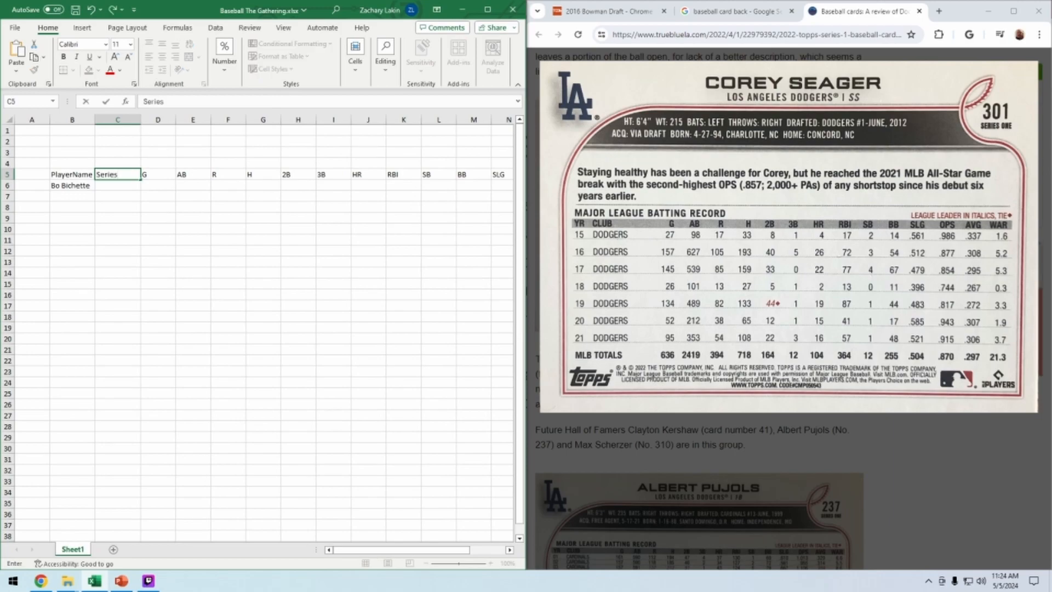
Insert a column after Series with the header BatHand
right_click(150, 121)
left_click(179, 230)
left_click(163, 174)
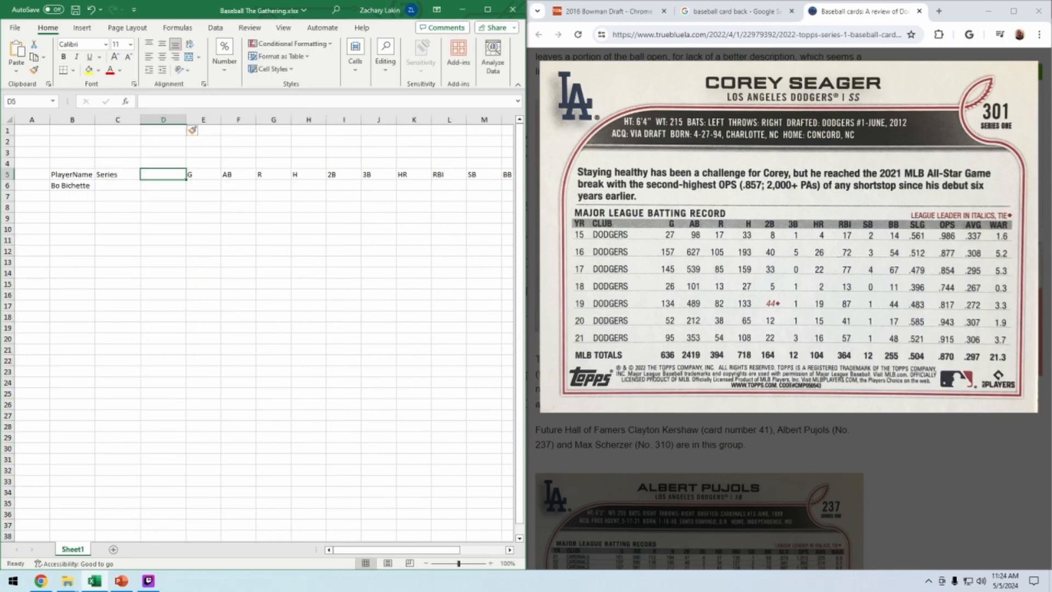
type("Bat")
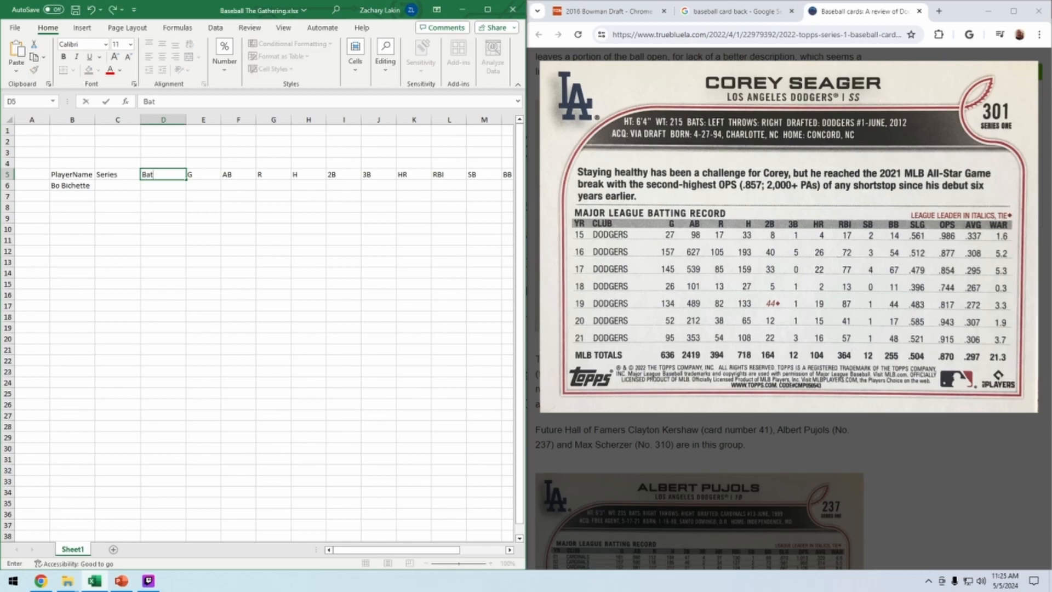
key("Tab")
double_click(164, 174)
type("Hand")
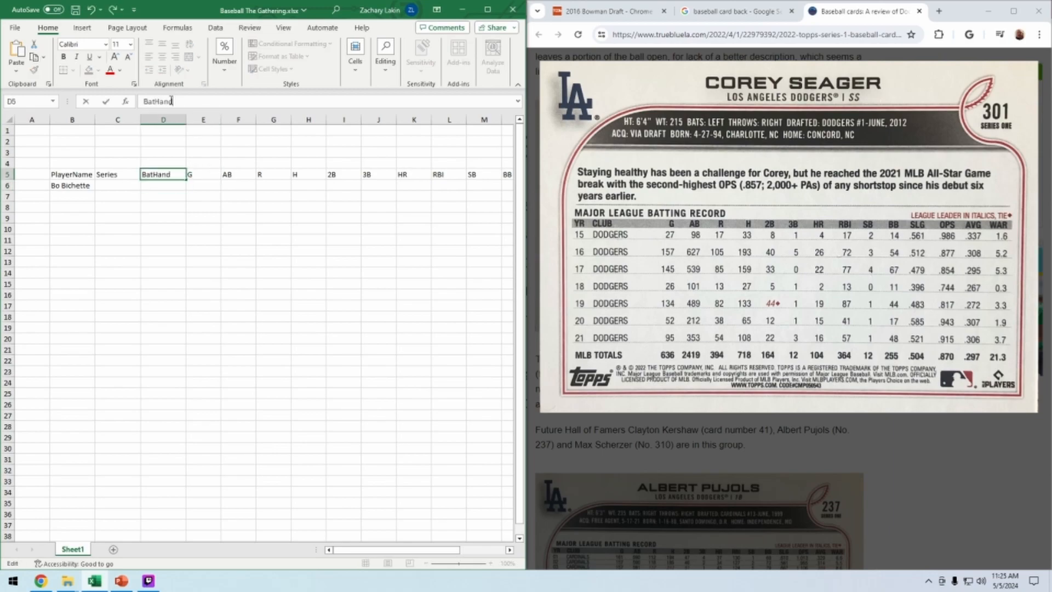
Insert a column after BatHand with the header ThrowHand
right_click(203, 119)
left_click(227, 237)
type("PitchHand")
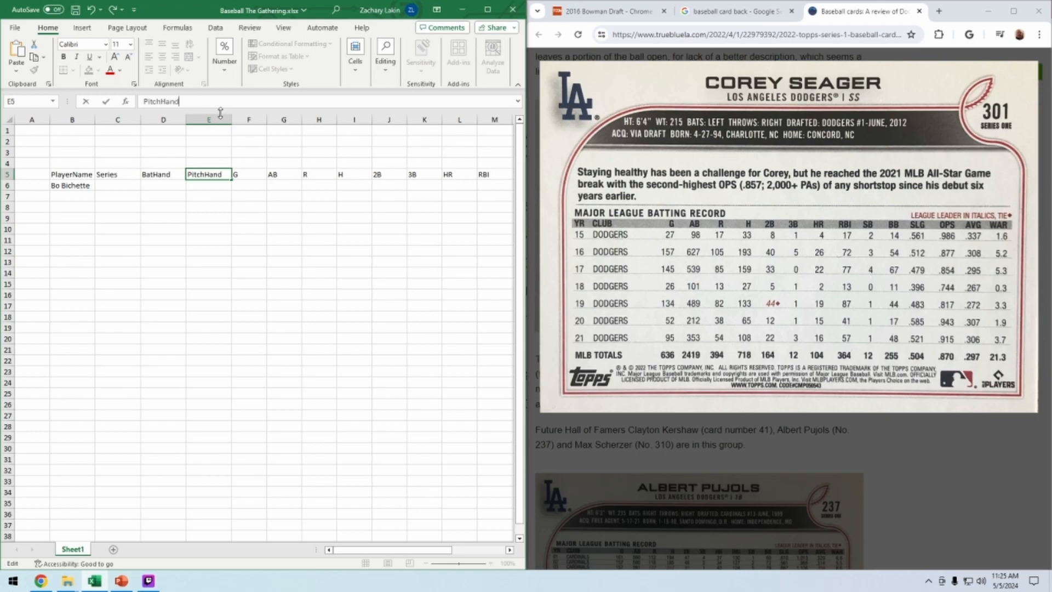
left_click_drag(157, 101, 141, 102)
type("Throw")
Insert a column after ThrowHand with the header Team
right_click(249, 120)
left_click(274, 236)
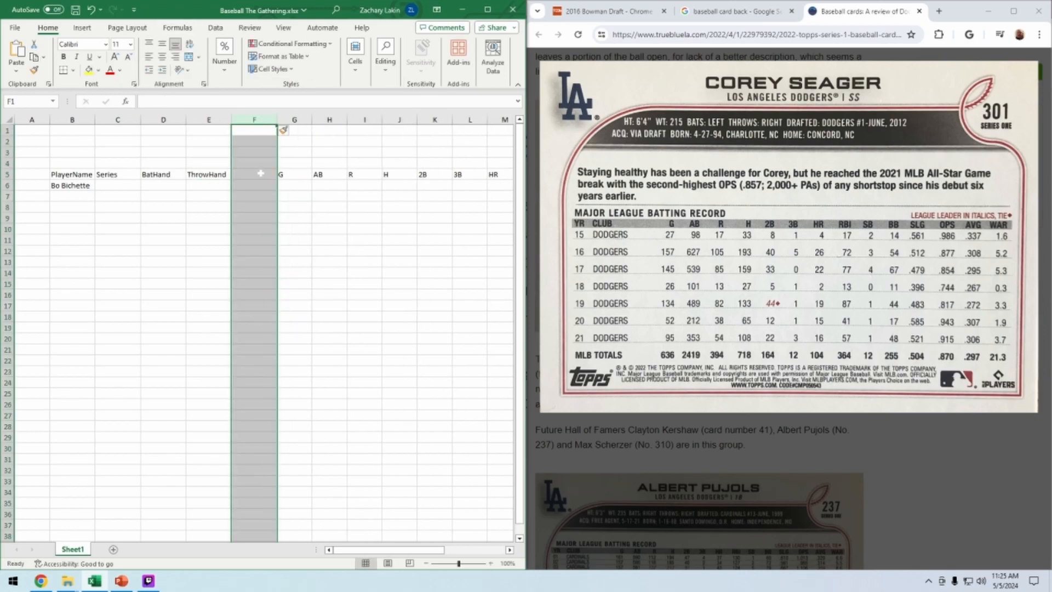
left_click(253, 174)
left_click(242, 103)
type("Team")
Insert a column after Team with the header Position
right_click(294, 119)
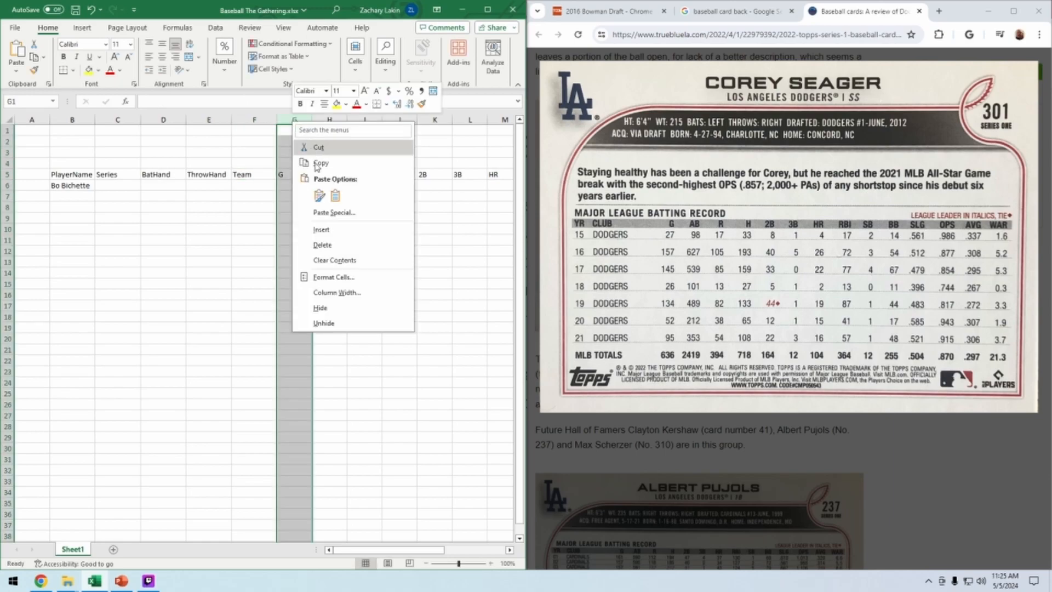
left_click(318, 230)
left_click(273, 103)
type("Poisition")
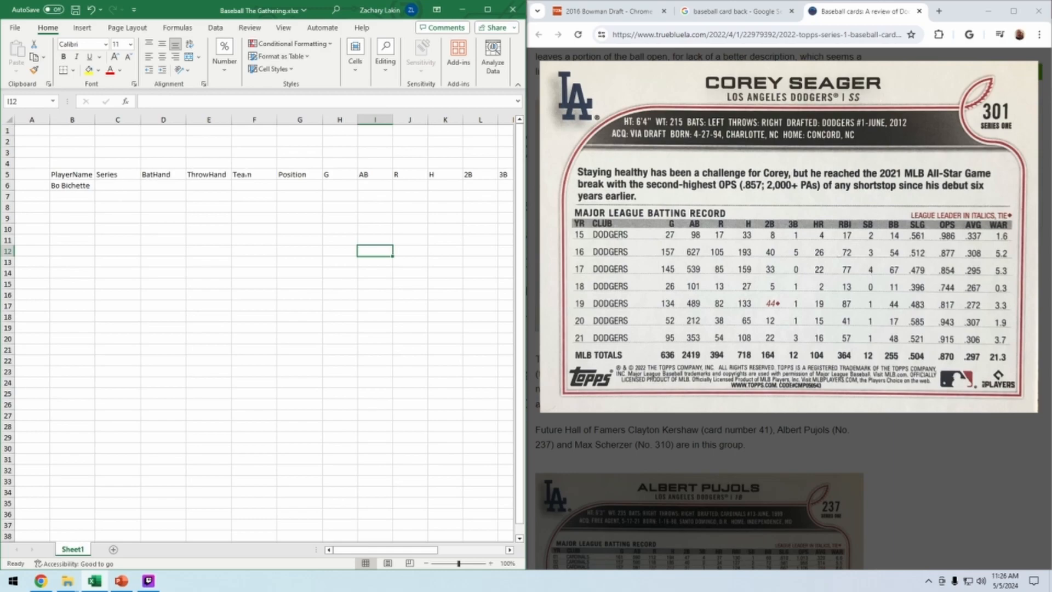
Add the header Comment in the column after WAR
left_click_drag(351, 550, 417, 549)
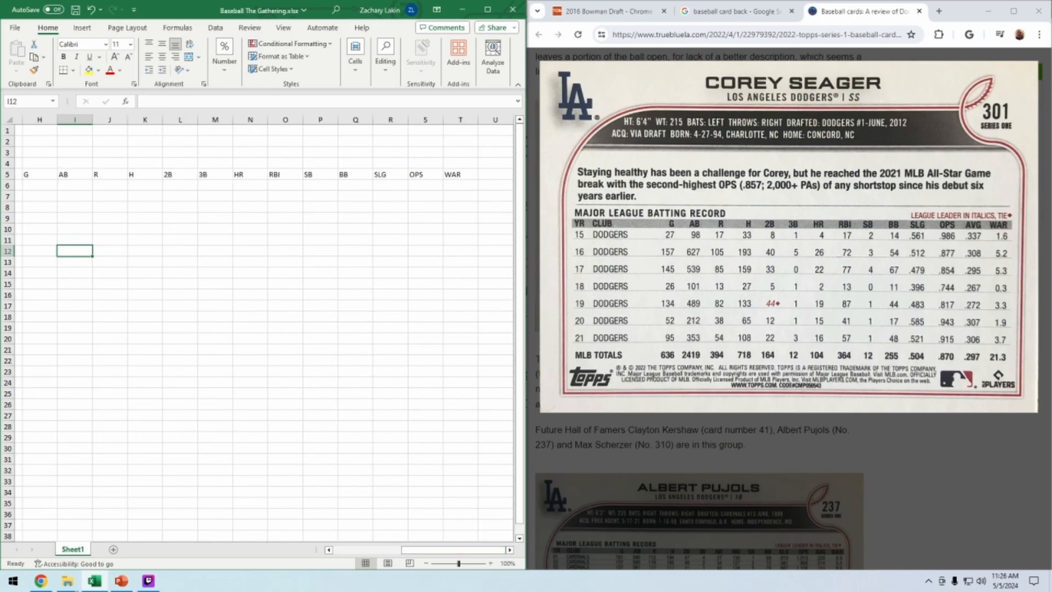
left_click(495, 174)
left_click(465, 103)
type("Comment")
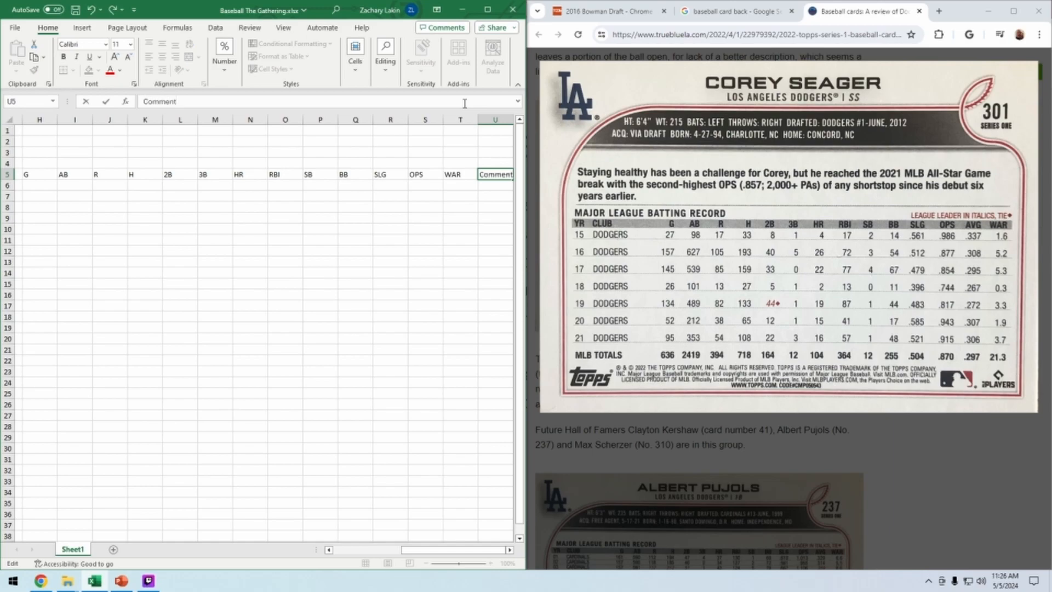
left_click(320, 218)
left_click_drag(400, 551, 335, 550)
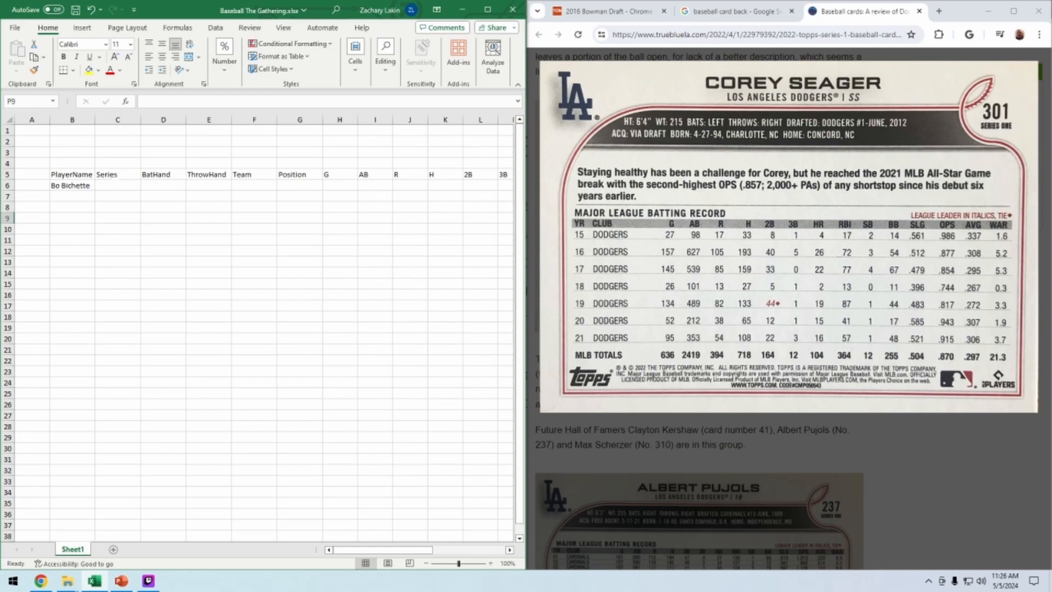
Insert a column between Series and BatHand with the header PorB
left_click(118, 119)
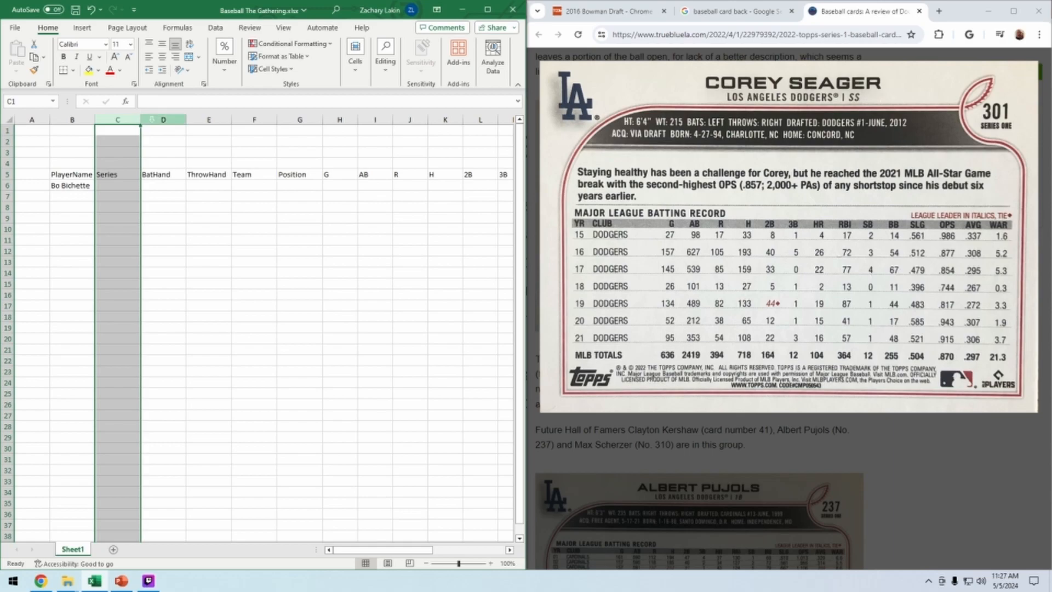
left_click(157, 120)
right_click(157, 121)
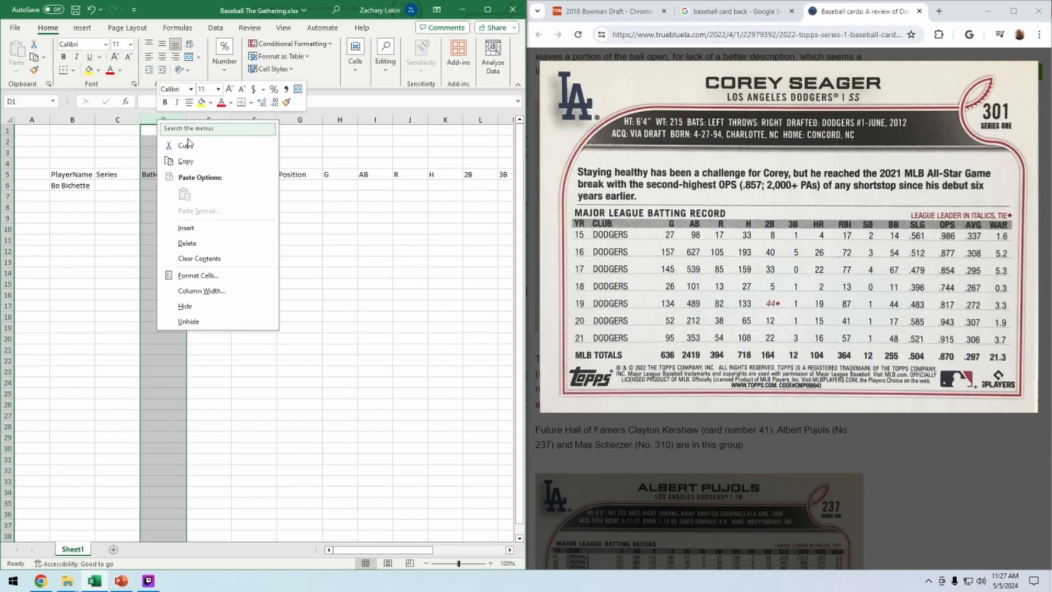
left_click(193, 223)
left_click(170, 176)
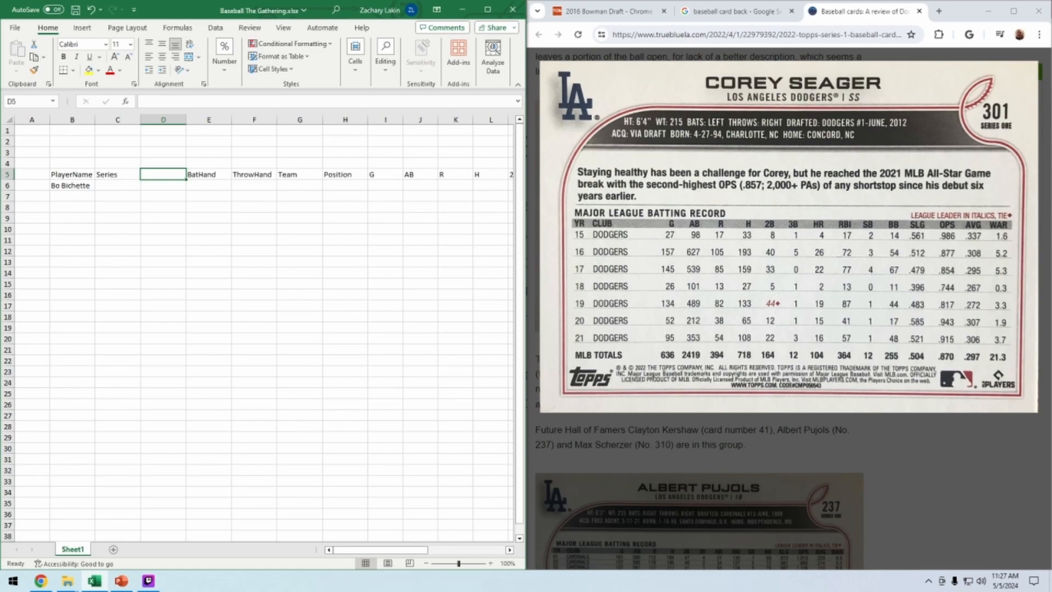
type("PorB")
key("Return")
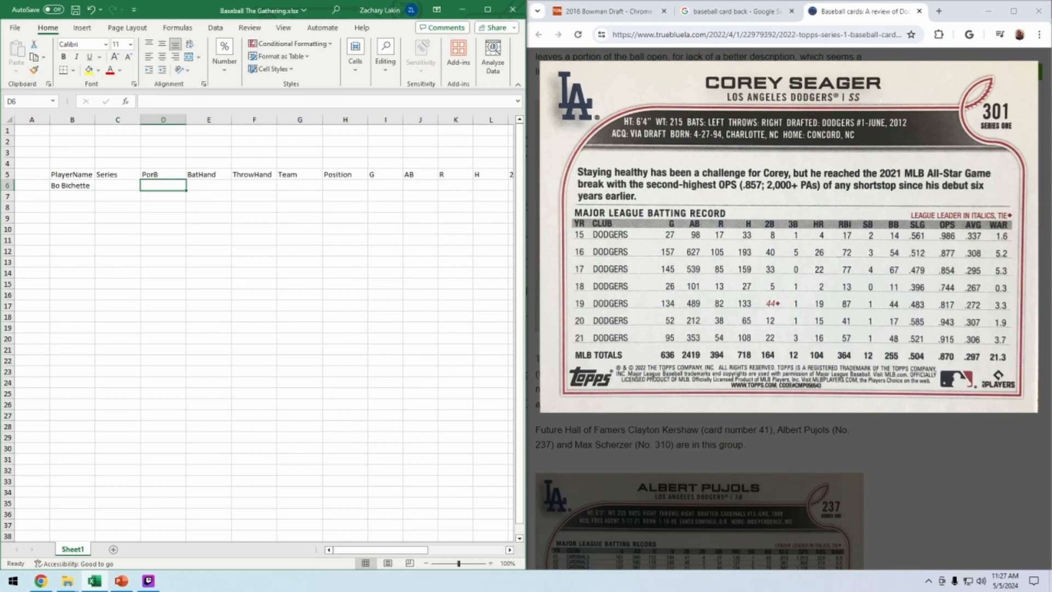
right_click(171, 186)
key("Escape")
left_click(488, 9)
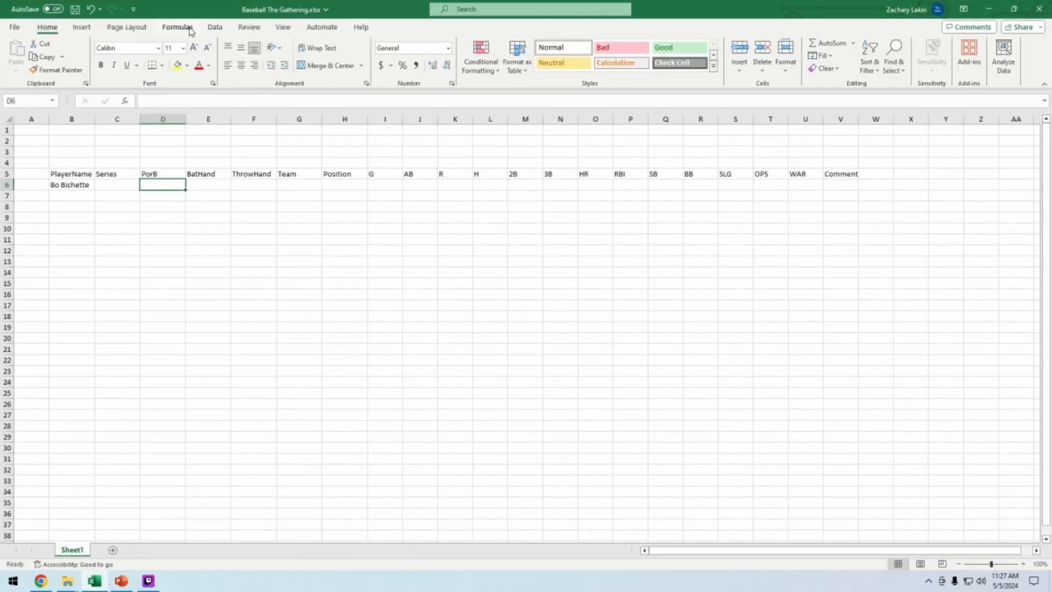
left_click(216, 28)
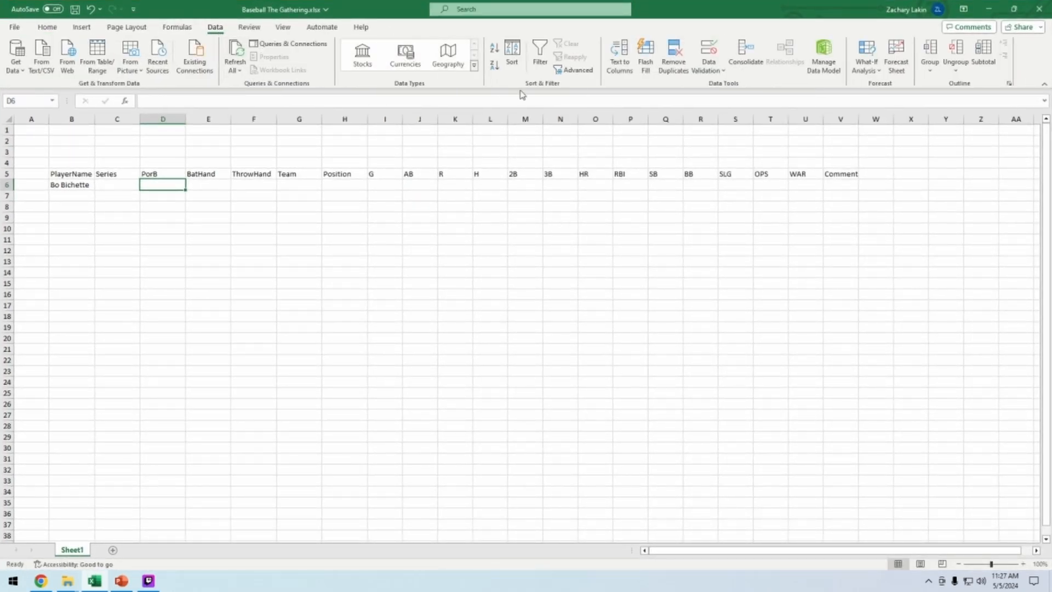
left_click(723, 70)
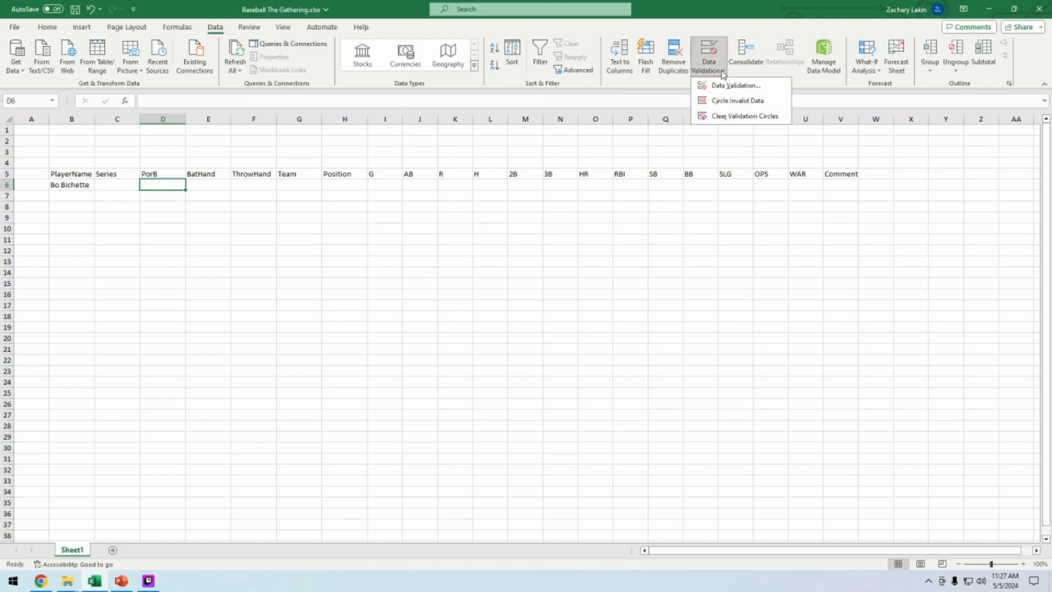
left_click(728, 86)
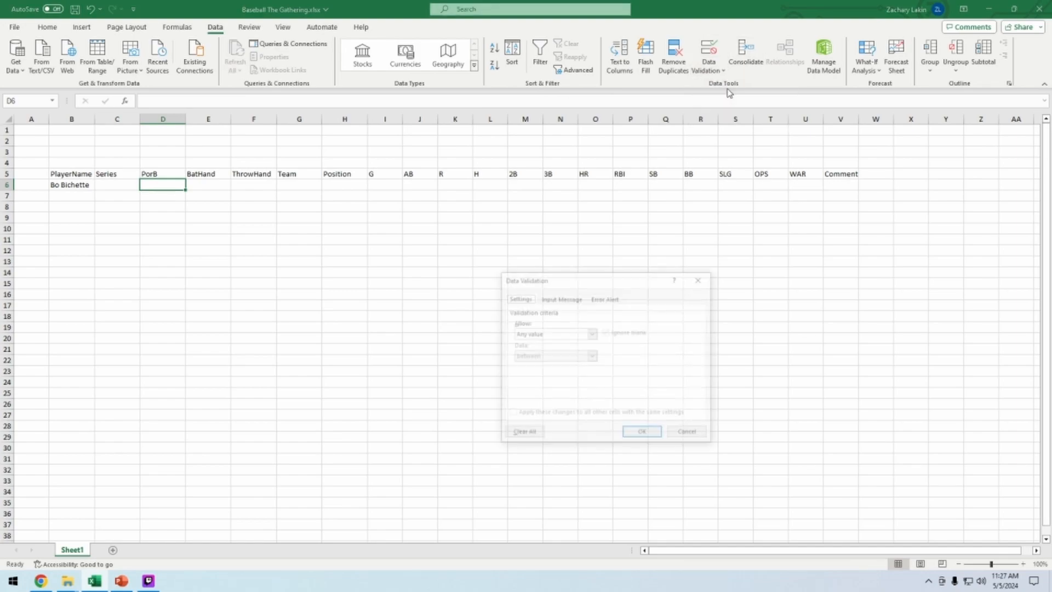
left_click(690, 434)
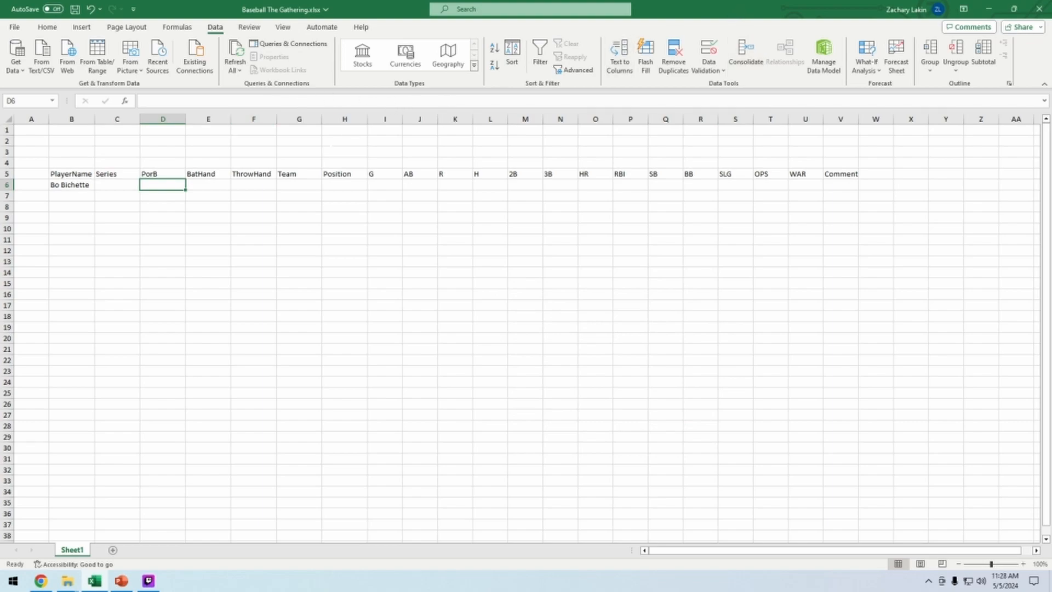
key("alt")
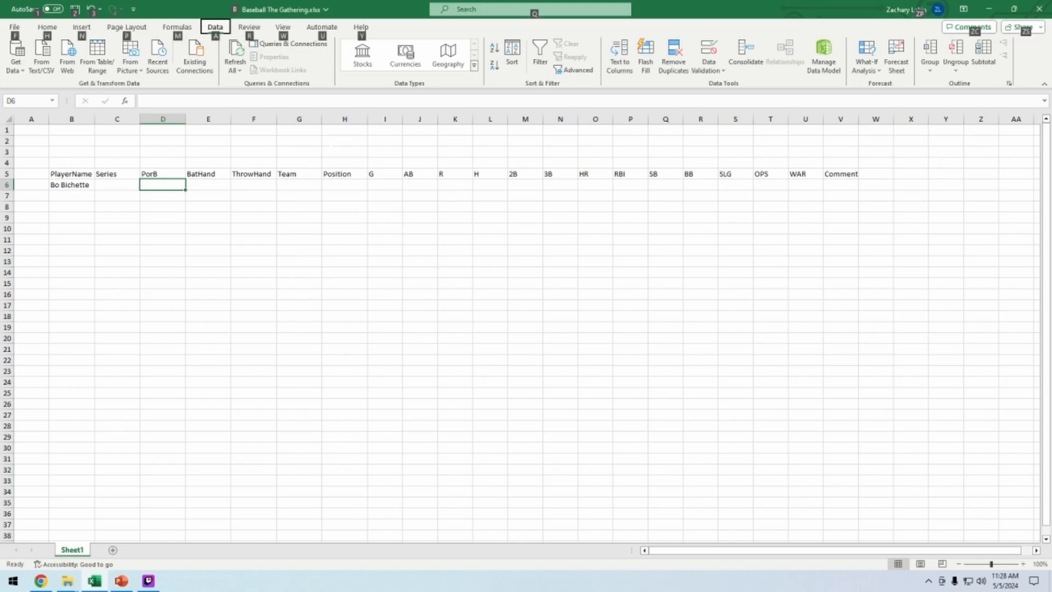
Restrict the PorB cell for Bo Bichette to a dropdown list with the options Pitcher and Batter
key("a")
key("v")
key("v")
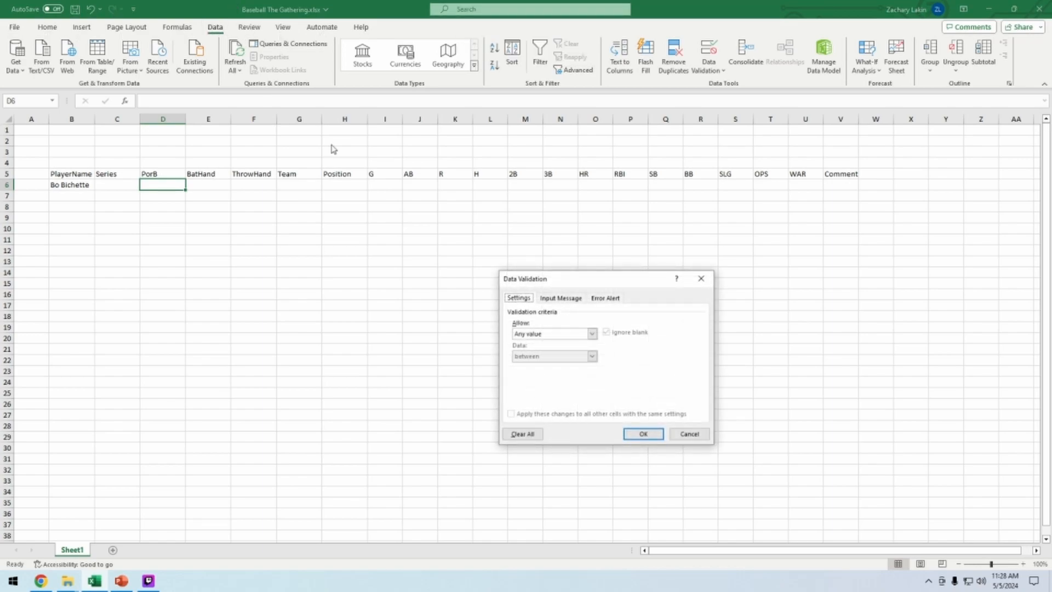
left_click_drag(575, 282, 142, 253)
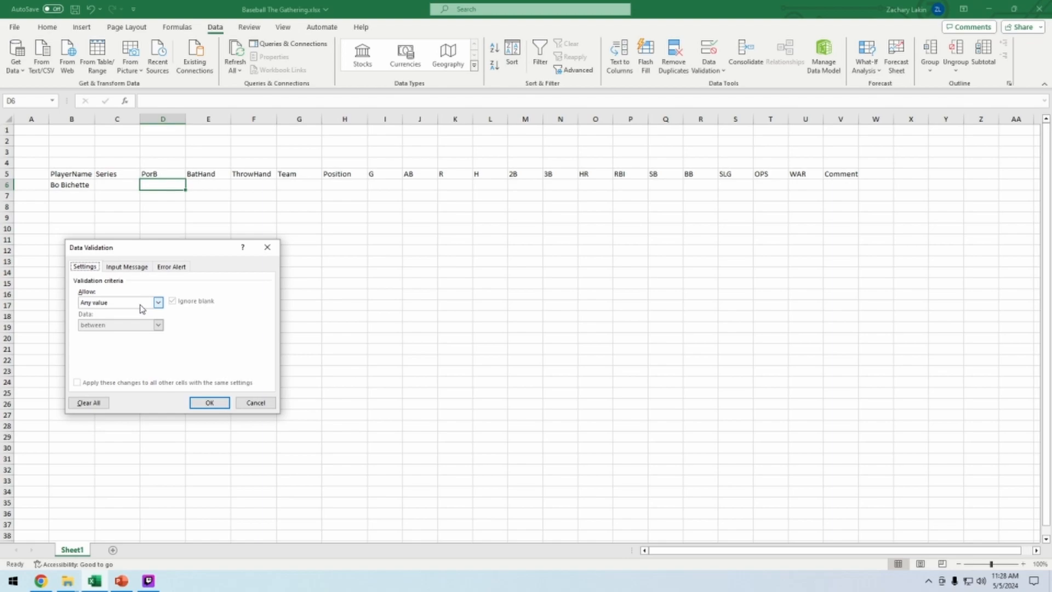
left_click(141, 308)
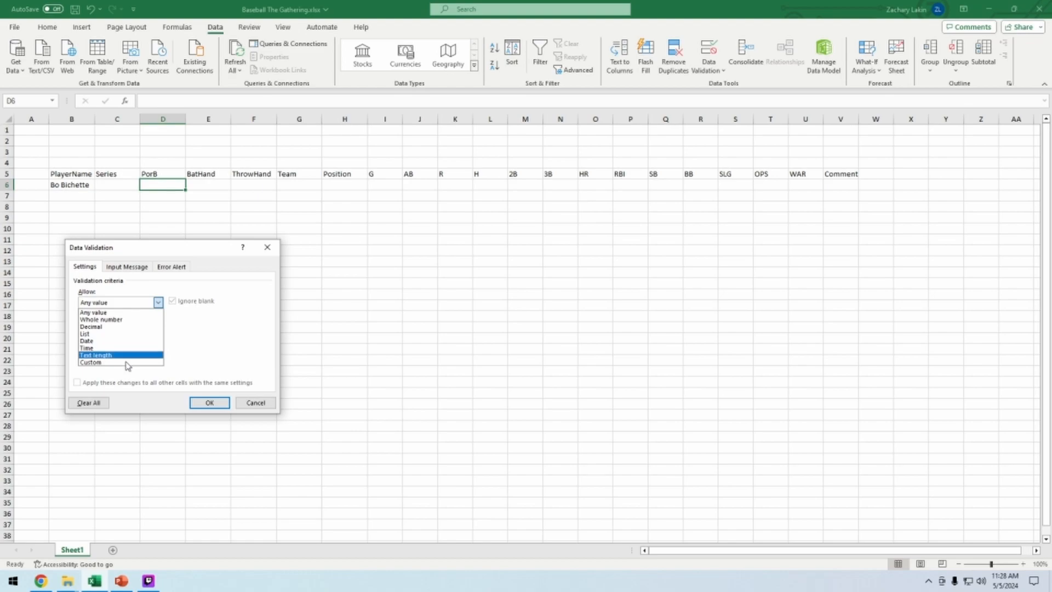
left_click(127, 333)
left_click(123, 347)
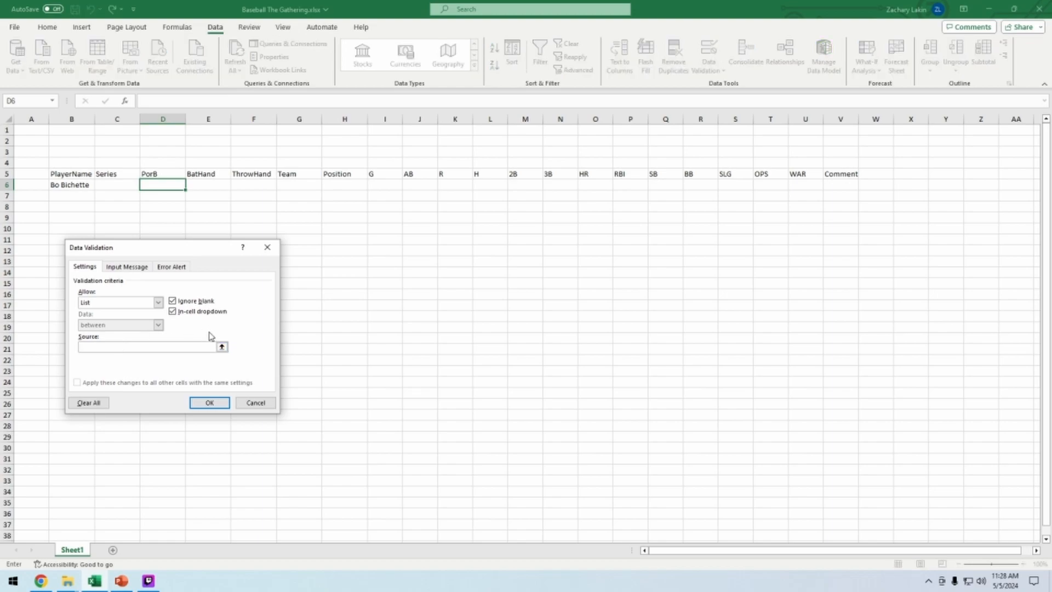
type("Pitch,Batter=")
key("Left")
key("Left")
key("BackSpace")
key("BackSpace")
left_click(97, 347)
type("er")
left_click(210, 402)
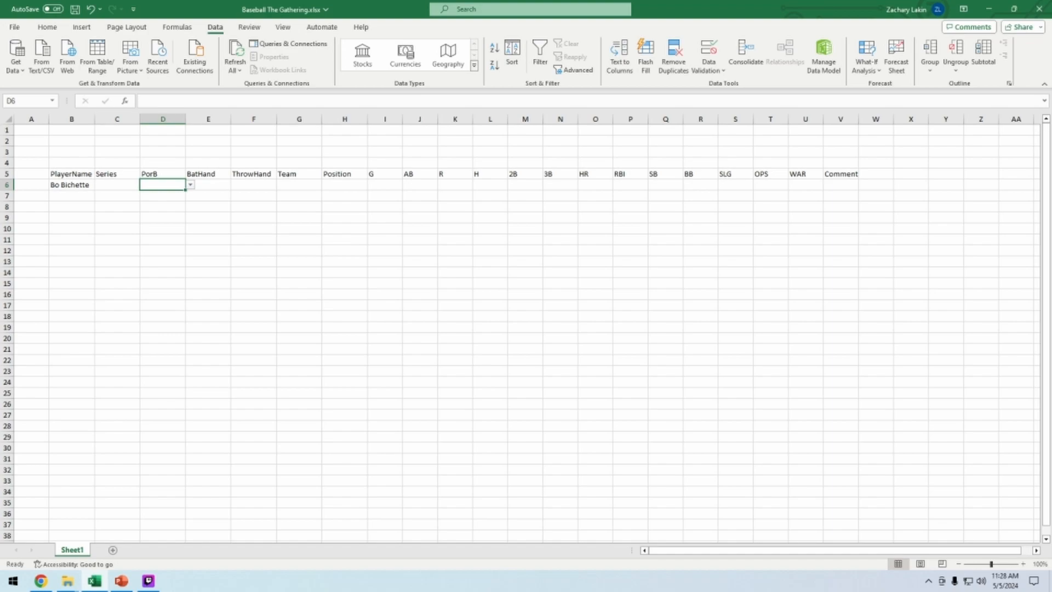
Try entering the invalid value waervwaerv in the PorB cell and cancel the entry
type("waervwaerv")
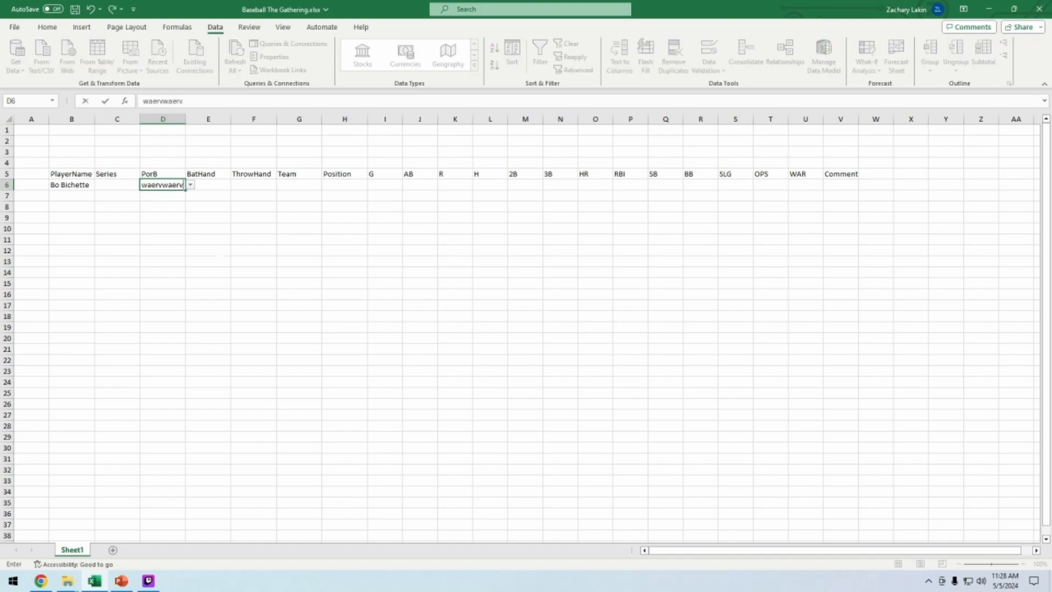
key("Return")
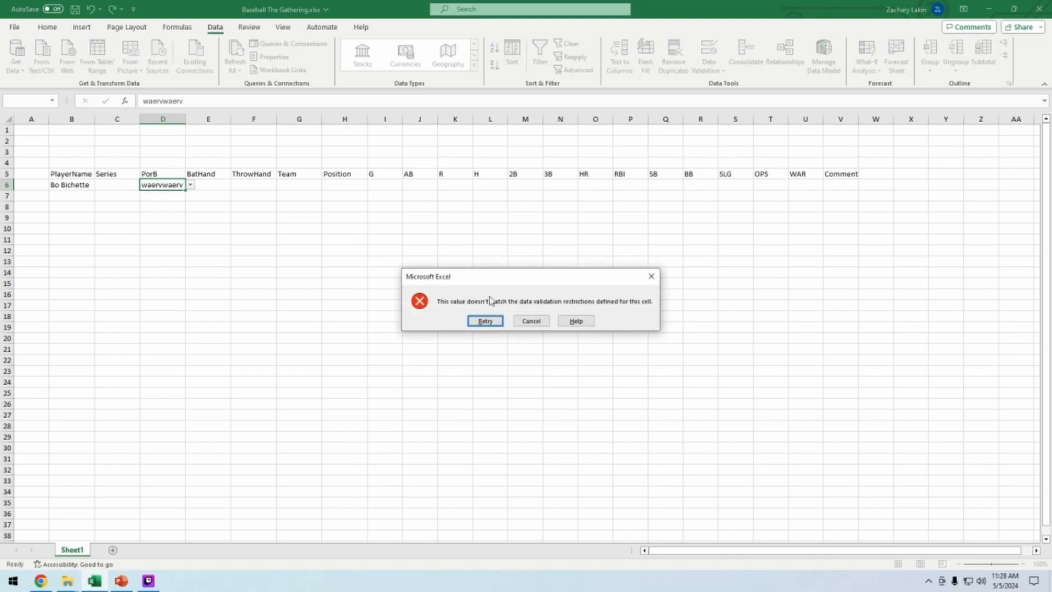
left_click_drag(496, 286, 119, 231)
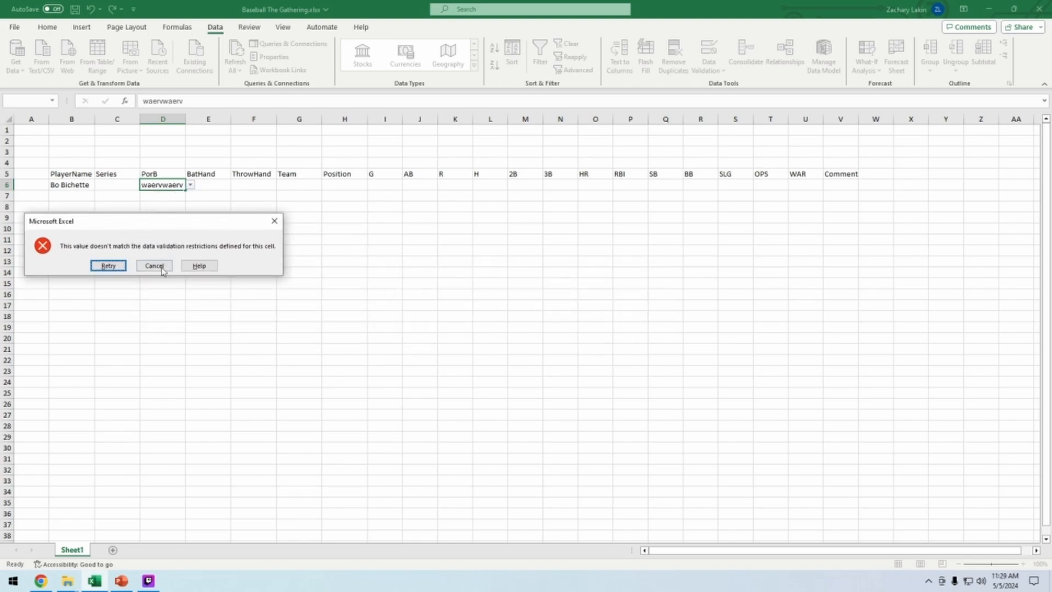
left_click(155, 265)
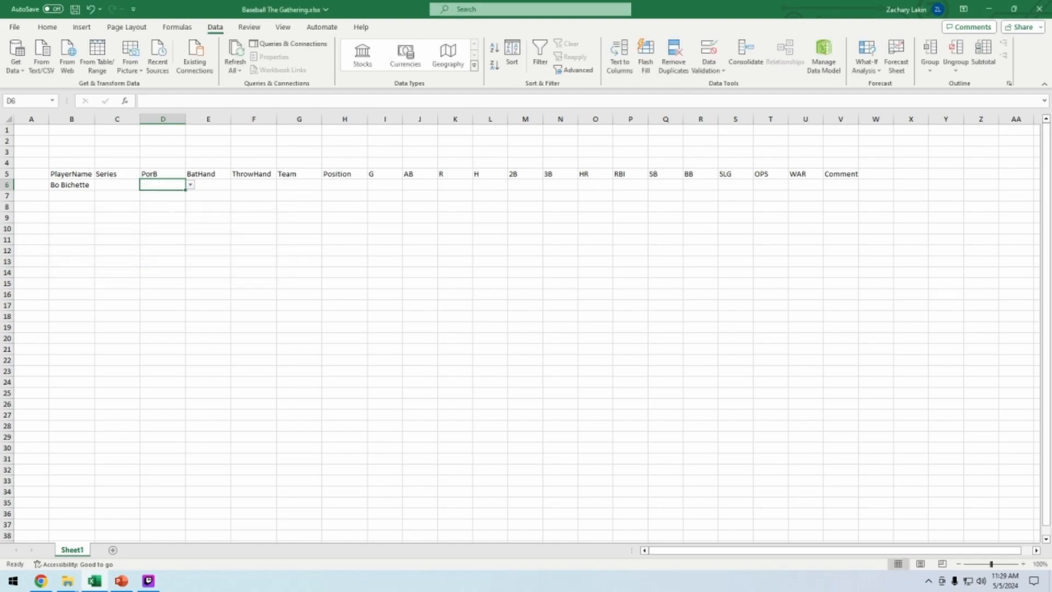
Choose Pitcher from the PorB dropdown for Bo Bichette
left_click(191, 187)
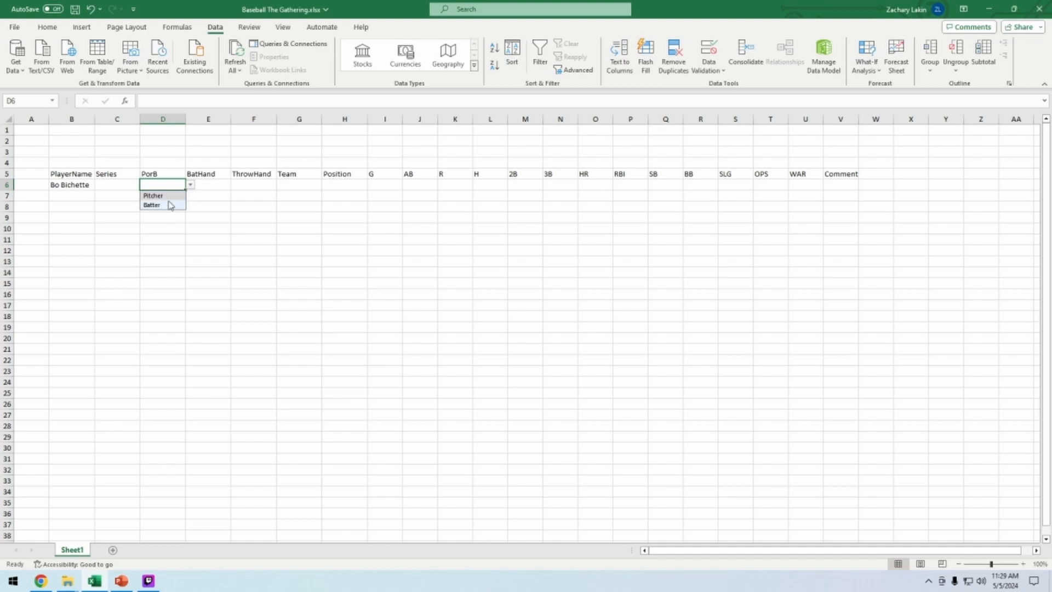
left_click(169, 197)
left_click(255, 264)
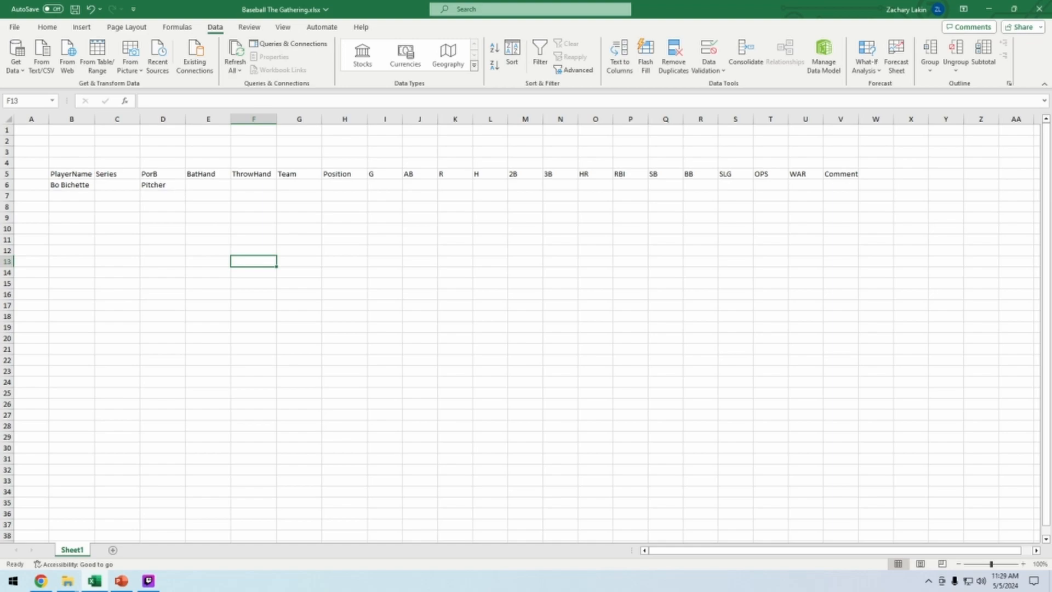
left_click(163, 185)
left_click(190, 185)
left_click(165, 205)
left_click(190, 184)
left_click(165, 195)
left_click(252, 272)
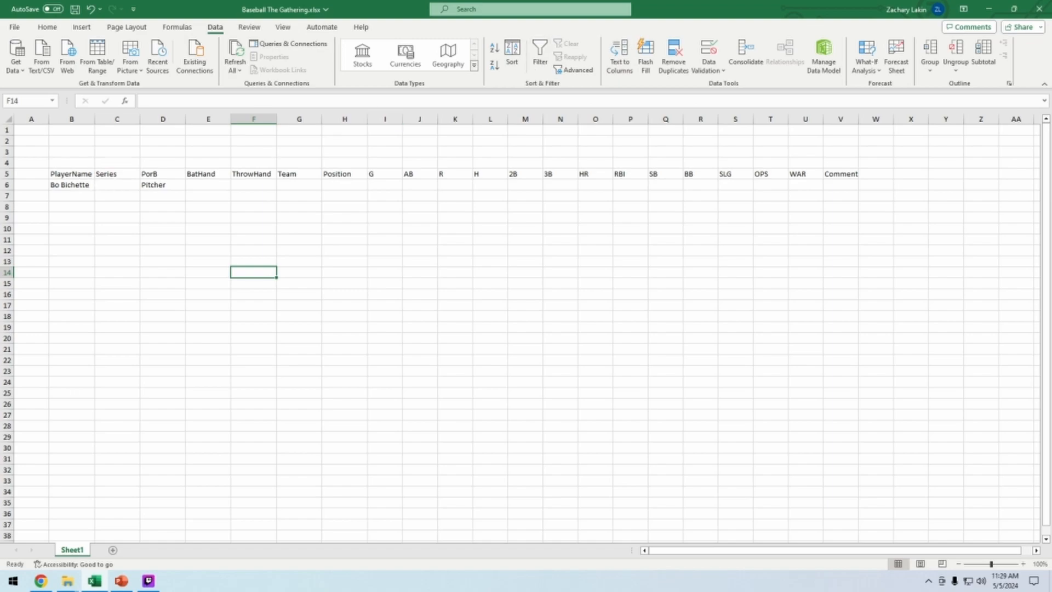
Insert a column after Series headed SeriesNum and rename the Series header to SeriesType
left_click(72, 185)
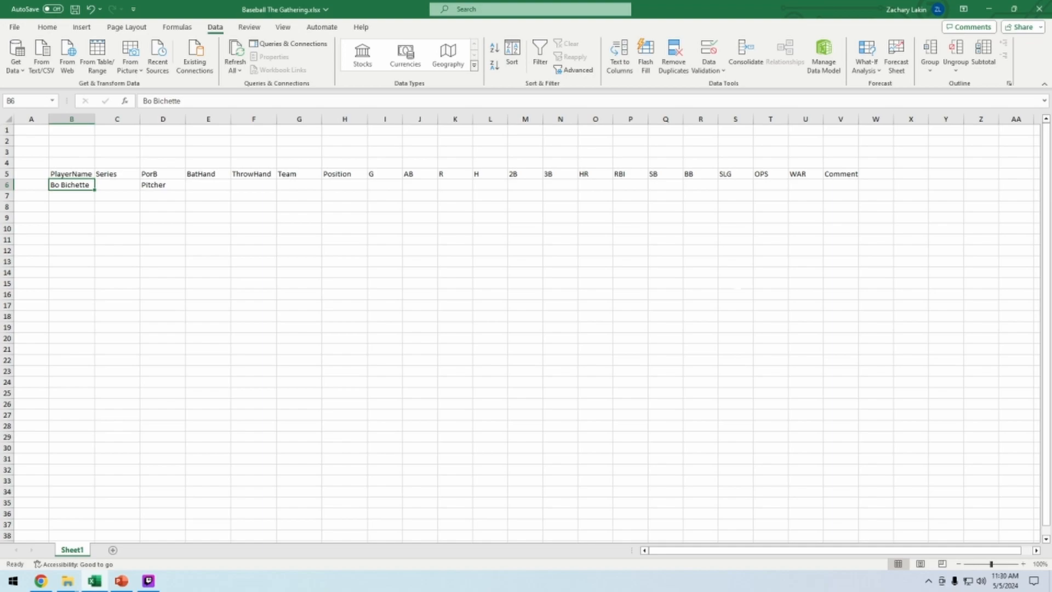
right_click(161, 119)
left_click(189, 223)
left_click(163, 173)
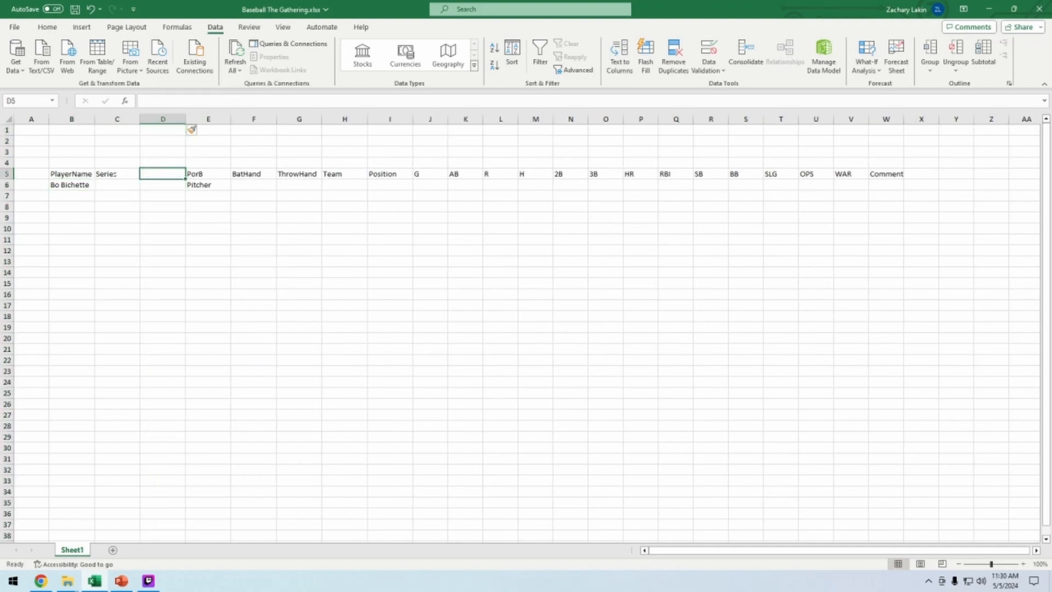
left_click(119, 174)
left_click(175, 101)
type("Type")
key("Tab")
type("SeriesNum")
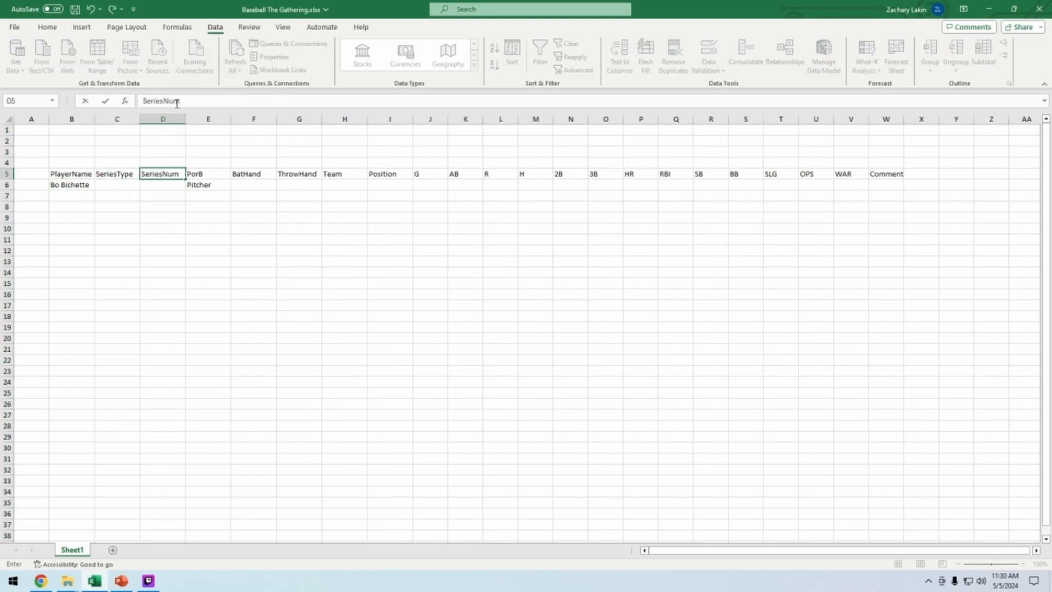
key("Return")
Enter Heritage as the series type and 152 as the series number for Bo Bichette
type("Heritage")
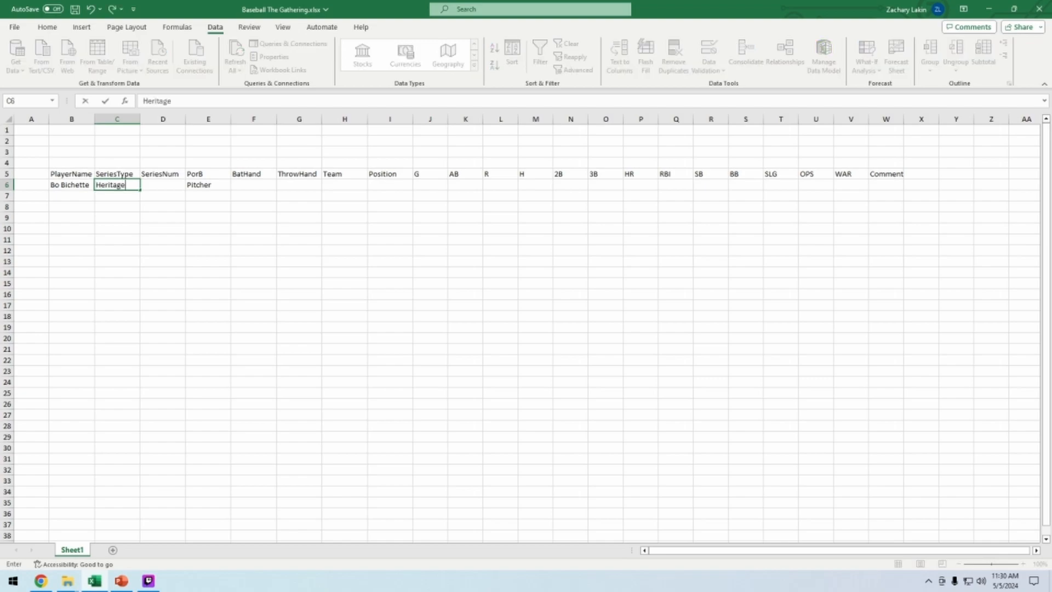
type("152")
key("BackSpace")
key("BackSpace")
key("BackSpace")
key("Tab")
type("152")
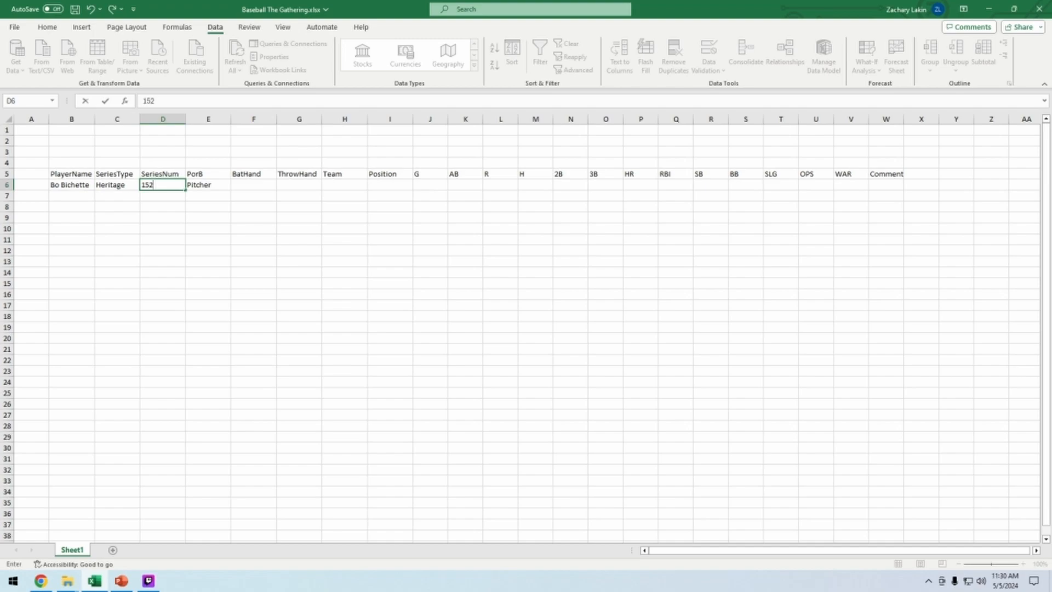
Restrict the BatHand cell to a dropdown list with the options Right, Left and Both
key("Tab")
key("Tab")
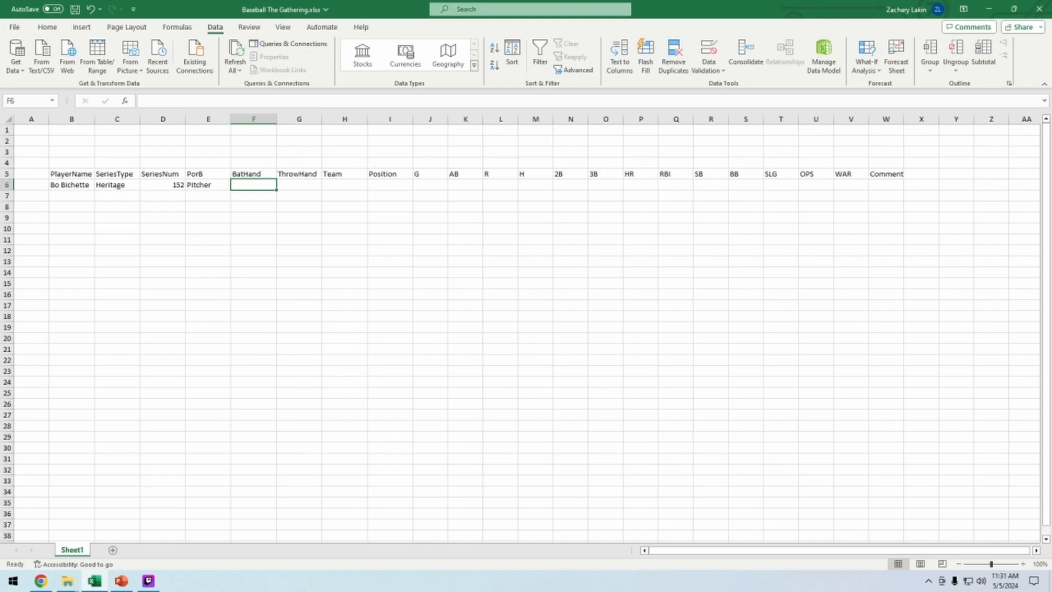
key("Right")
key("Right")
key("Left")
key("Left")
key("alt+a")
key("v")
key("v")
left_click(90, 302)
left_click(110, 334)
left_click(117, 346)
type("Right,Left,Both")
key("Return")
left_click(305, 187)
key("alt+a")
key("v")
key("v")
left_click(215, 399)
left_click(346, 327)
Choose Right from the BatHand dropdown for Bo Bichette
left_click(254, 186)
left_click(42, 31)
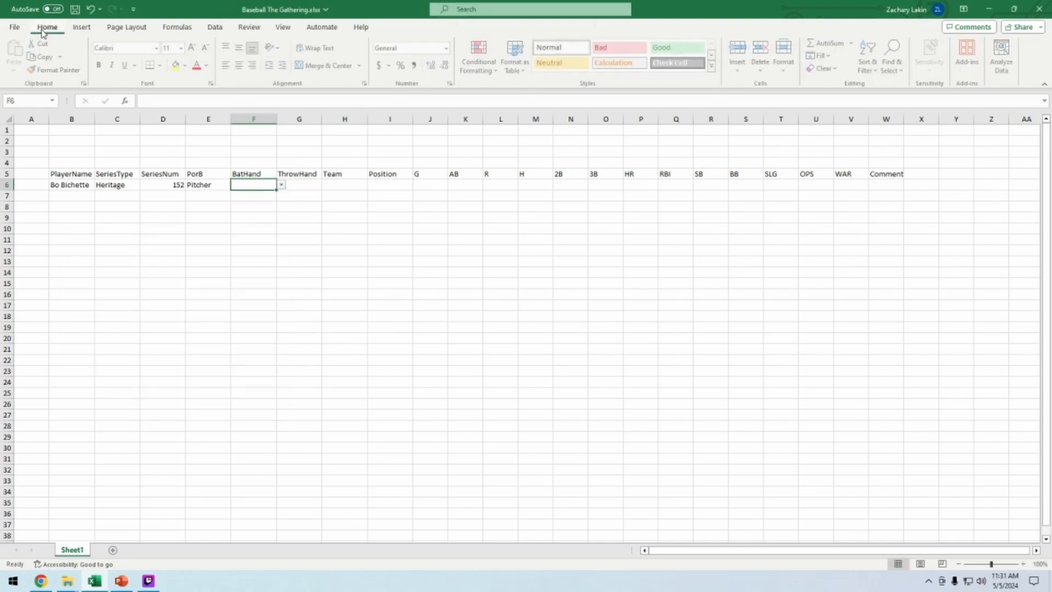
left_click(282, 185)
left_click(244, 195)
left_click(345, 261)
Enter Blue Jays as the team and SS as the position
left_click(345, 185)
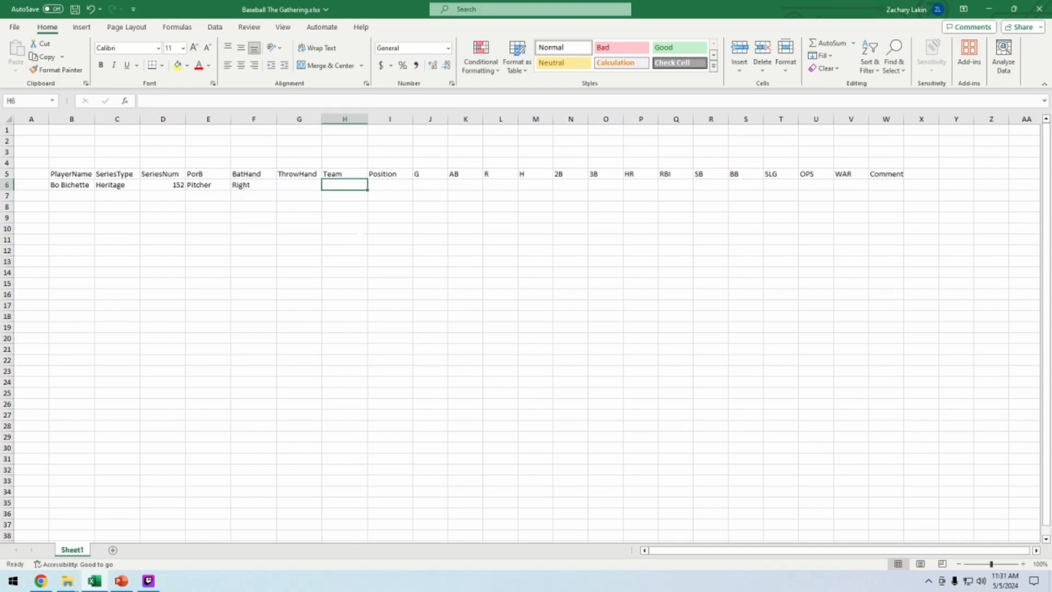
type("Blue Jays")
key("Tab")
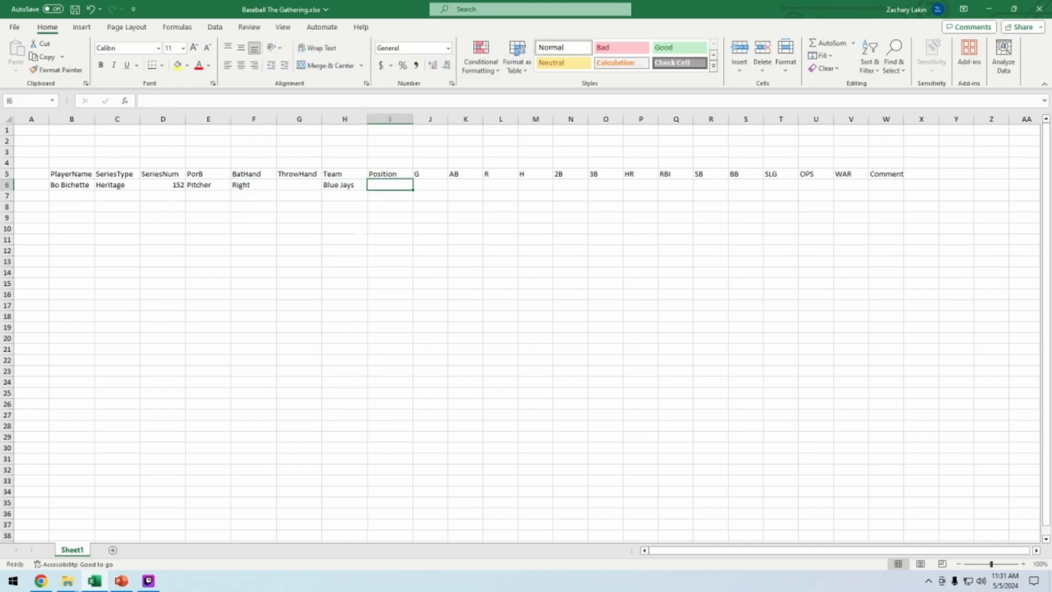
type("SS")
key("Tab")
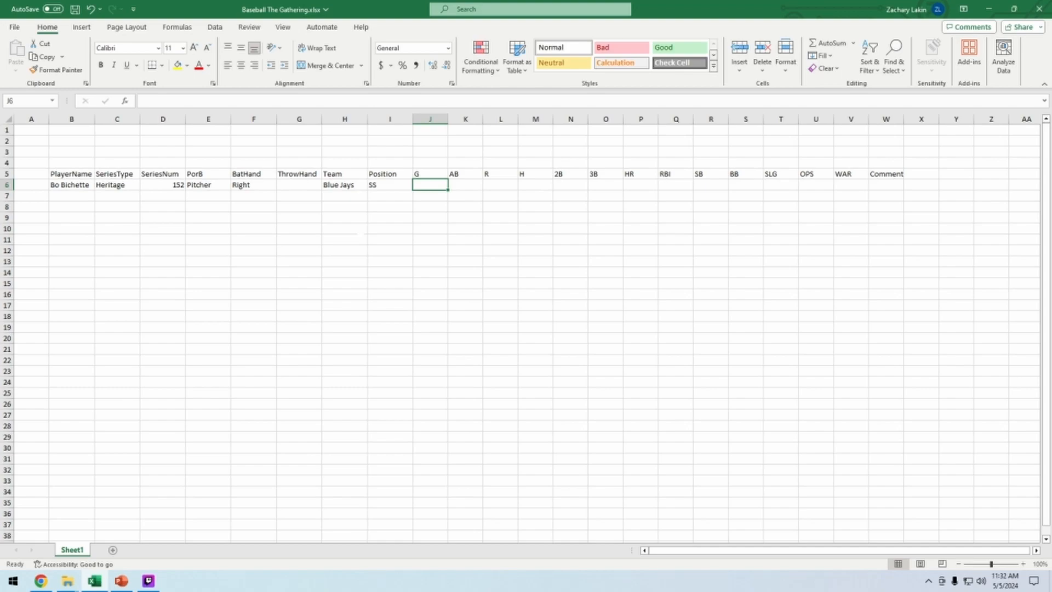
Enter 2182 in the AB cell and 653 in the R cell
key("Tab")
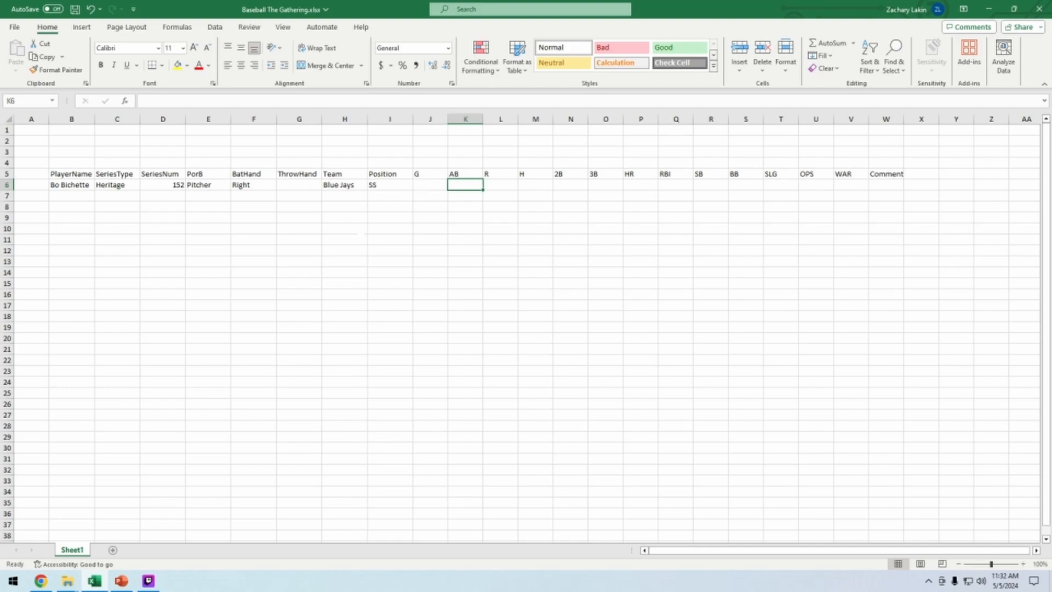
type("2182")
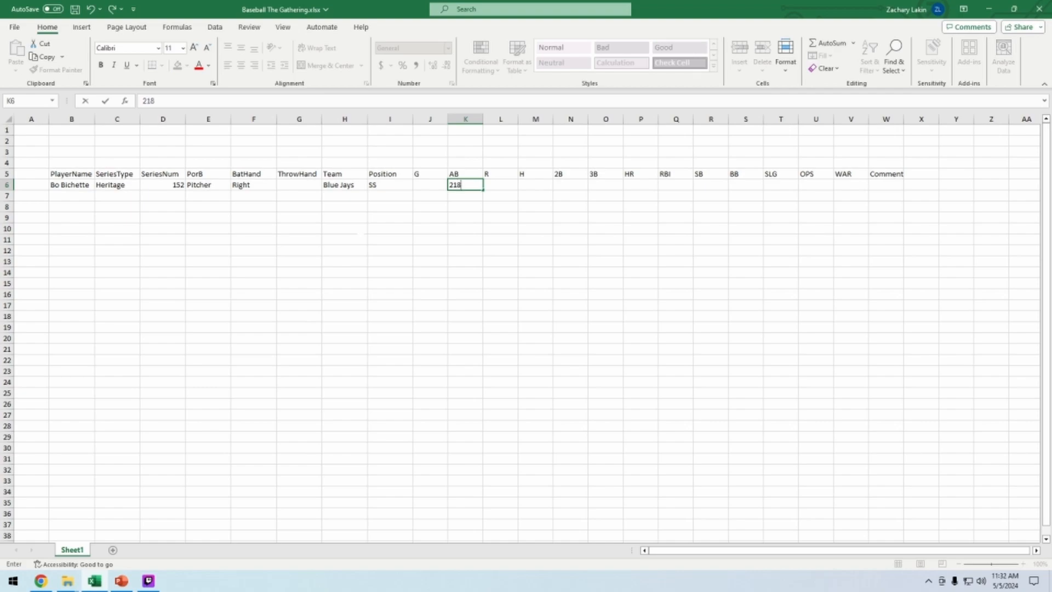
key("Tab")
type("653")
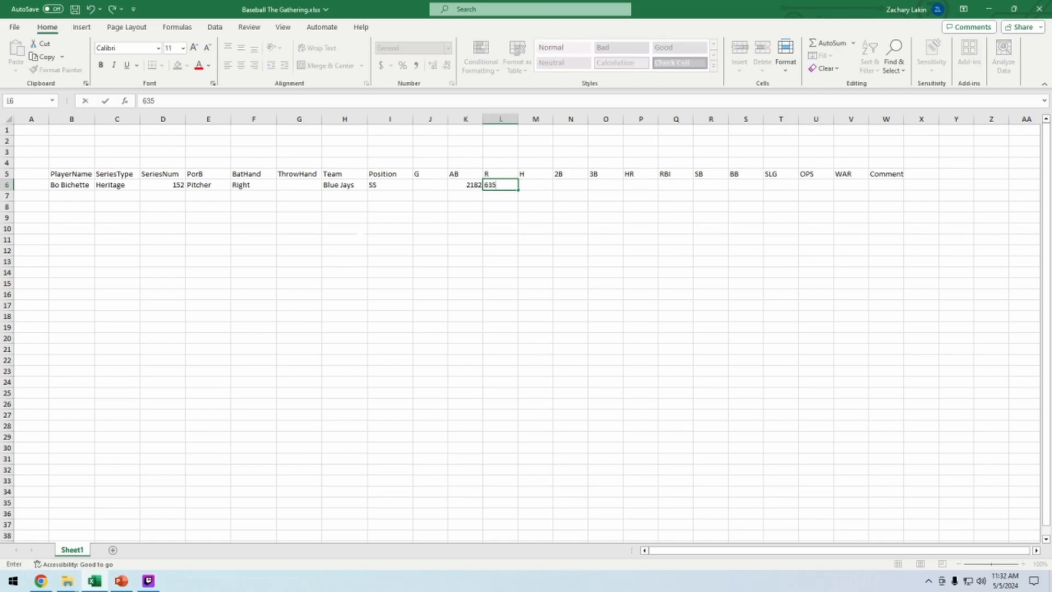
Move the 653 value from the R cell into the H cell
key("Tab")
type("13")
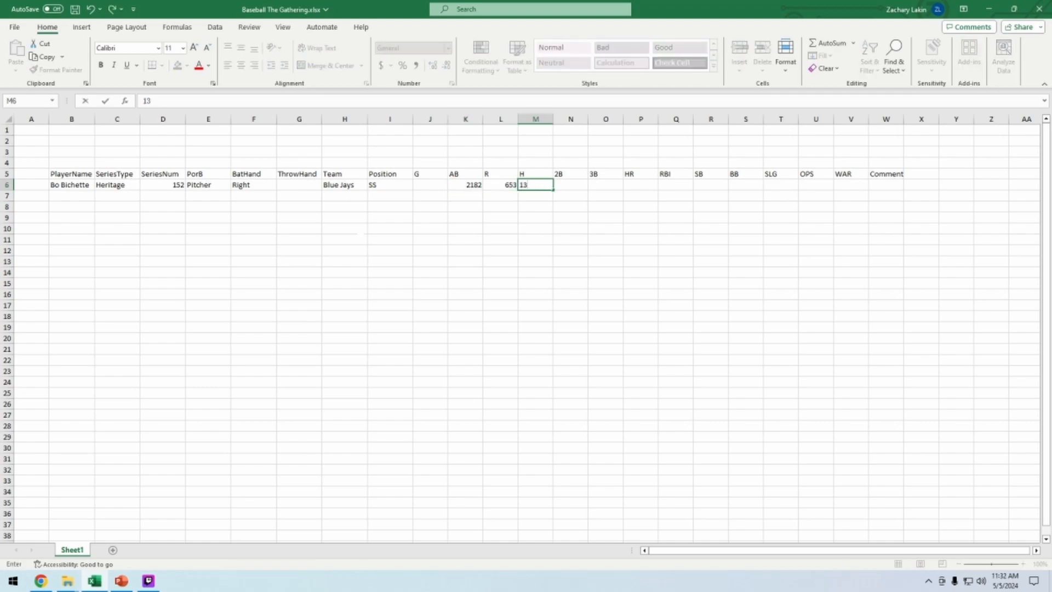
key("BackSpace")
key("BackSpace")
key("Left")
key("ctrl+x")
key("Right")
key("ctrl+v")
Enter 138 doubles, 6 triples and 89 home runs
key("Tab")
type("138")
key("Tab")
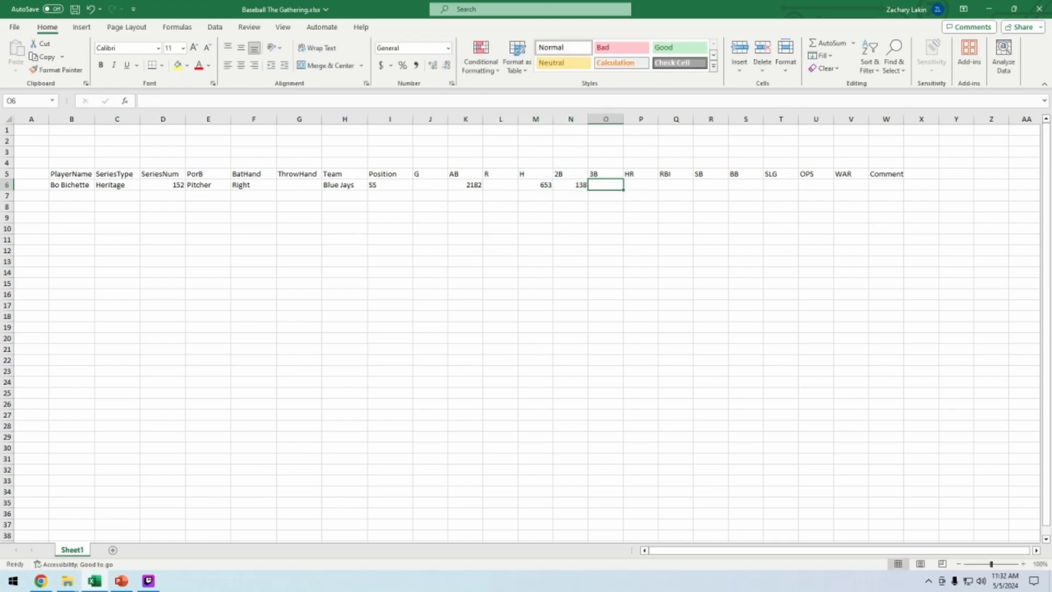
type("6")
key("Tab")
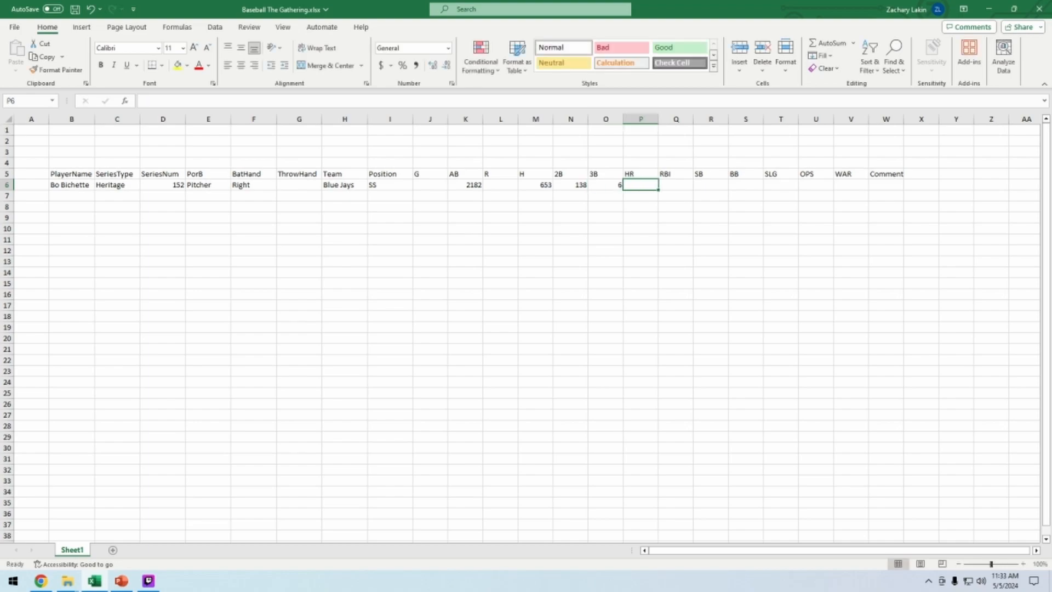
type("89")
key("Tab")
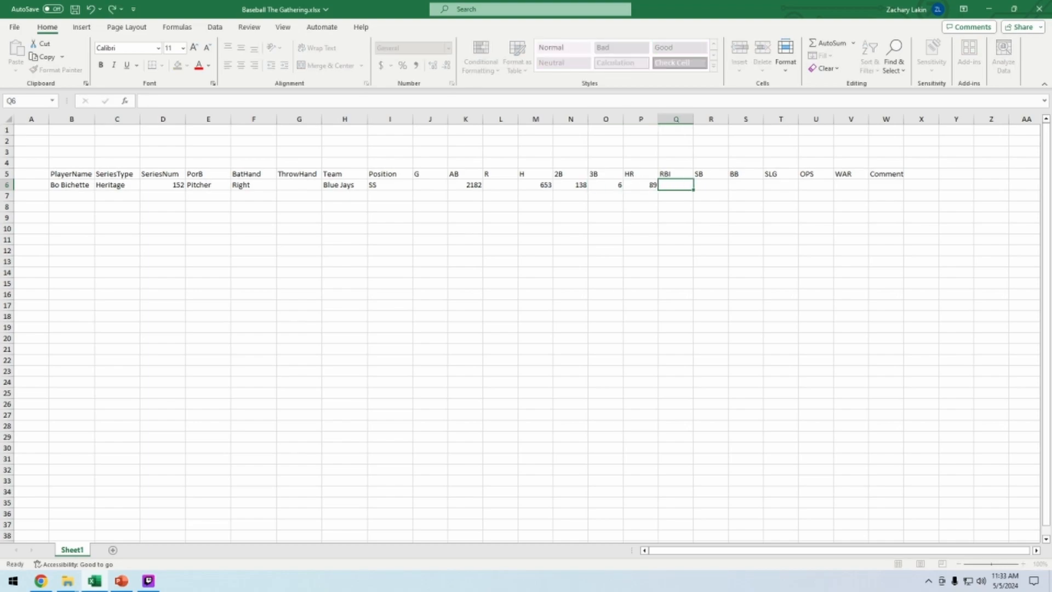
Enter 312 in the RBI cell and .299 in the following cell
type("312")
key("Tab")
type(".299")
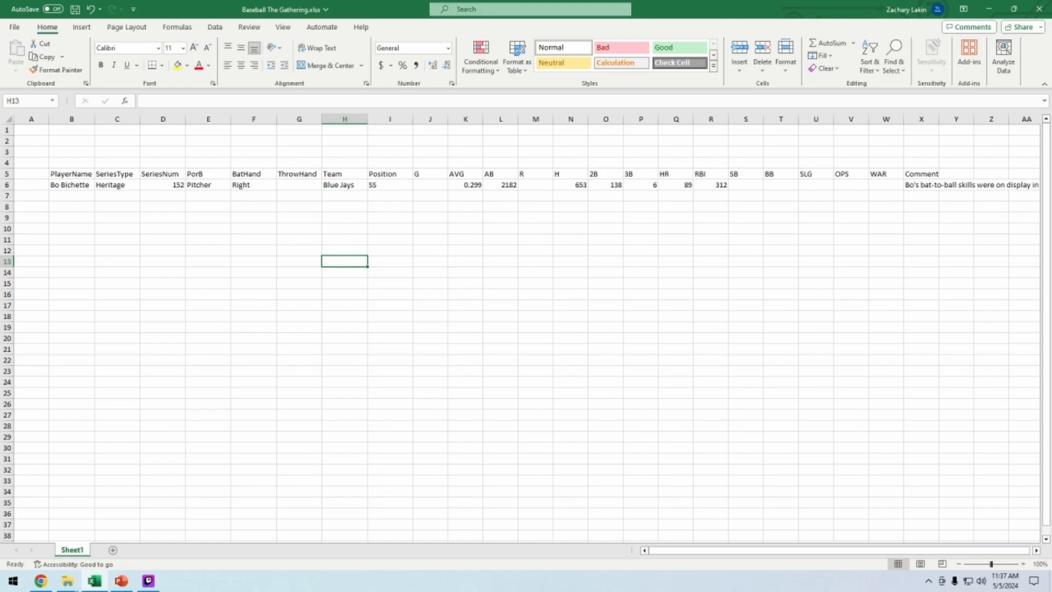
Inspect the entered cells across Bo Bichette's row
left_click(114, 185)
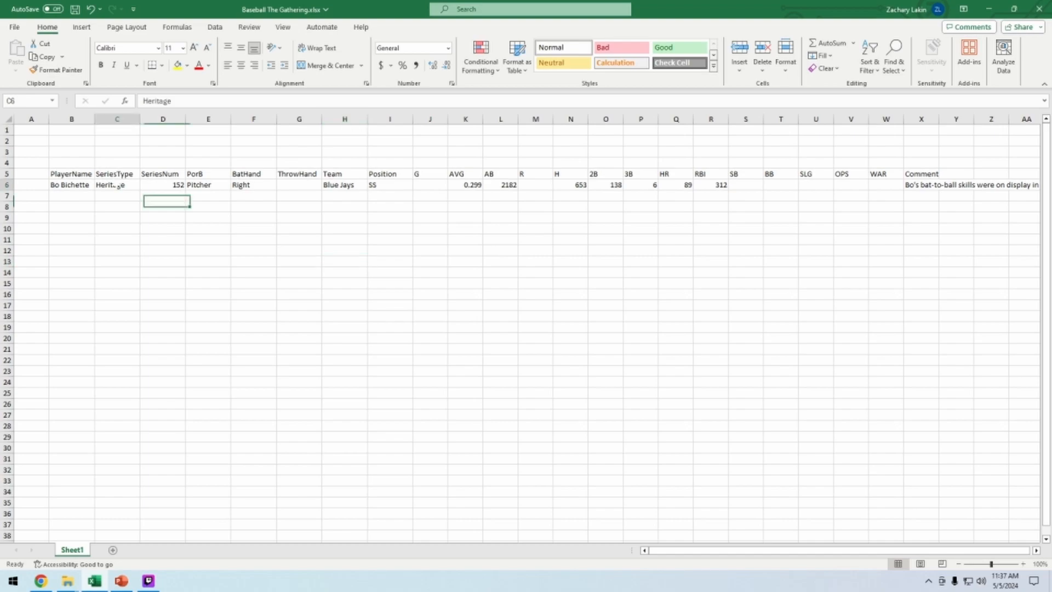
key("Tab")
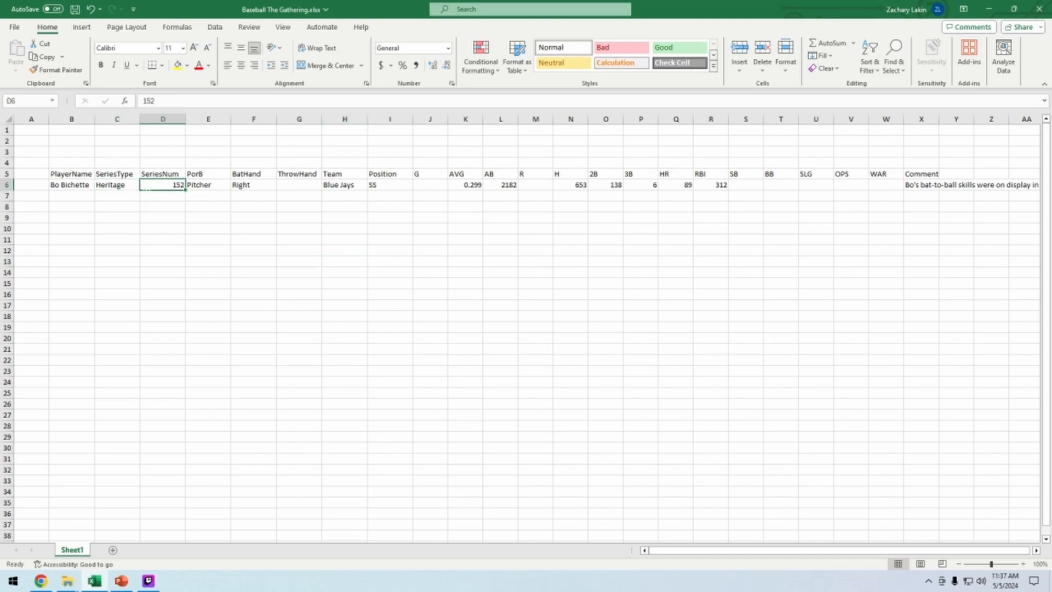
left_click(119, 186)
key("Tab")
left_click(64, 185)
left_click(169, 227)
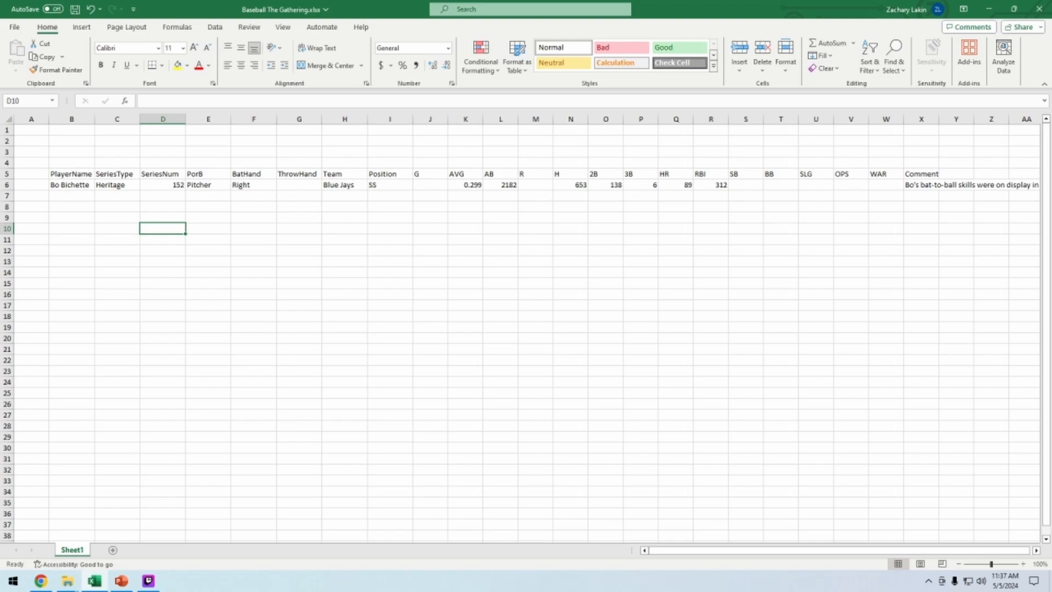
left_click(253, 185)
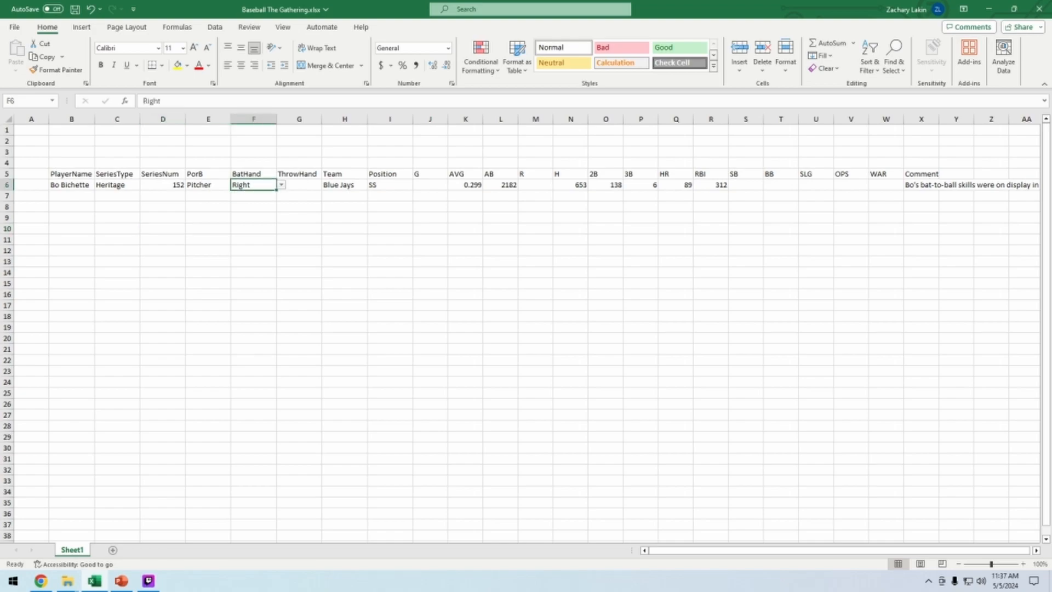
left_click(286, 229)
left_click(291, 186)
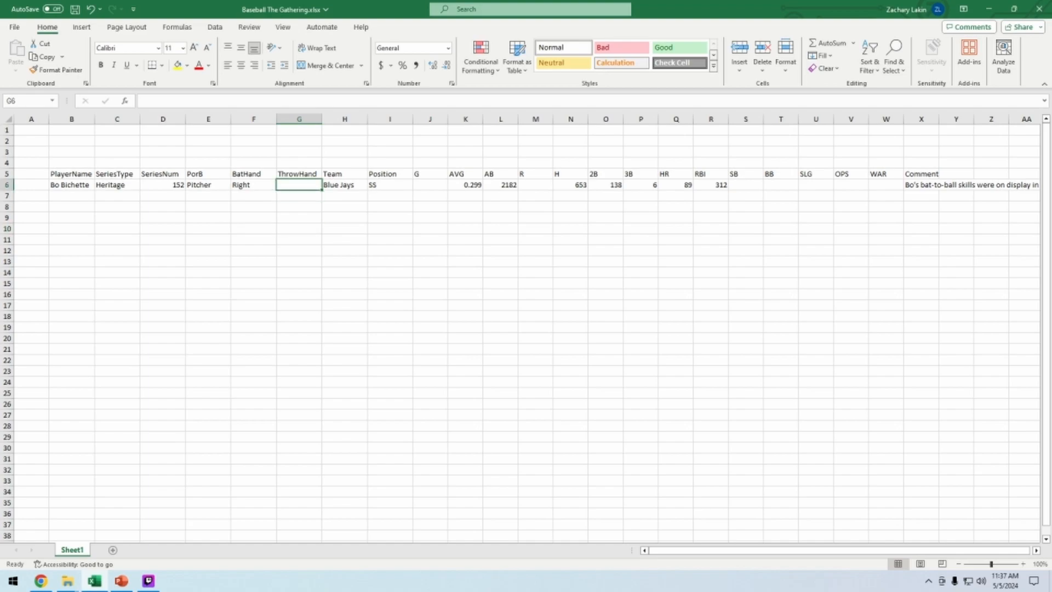
Copy Right from the BatHand cell into the ThrowHand cell of Bo Bichette's row
left_click(262, 187)
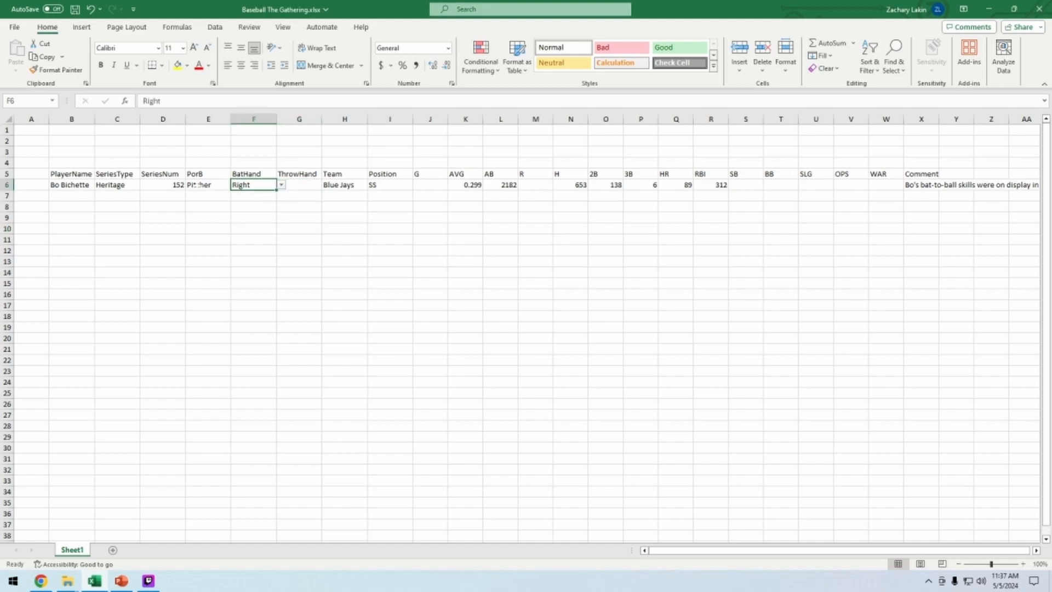
left_click(198, 184)
left_click(237, 187)
left_click(299, 229)
left_click(263, 185)
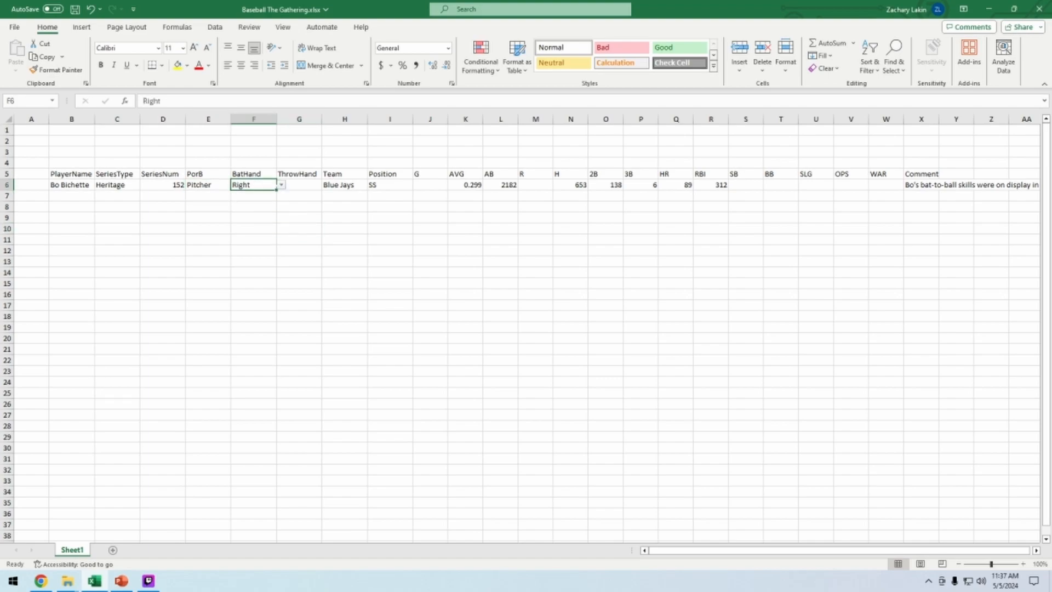
left_click(280, 186)
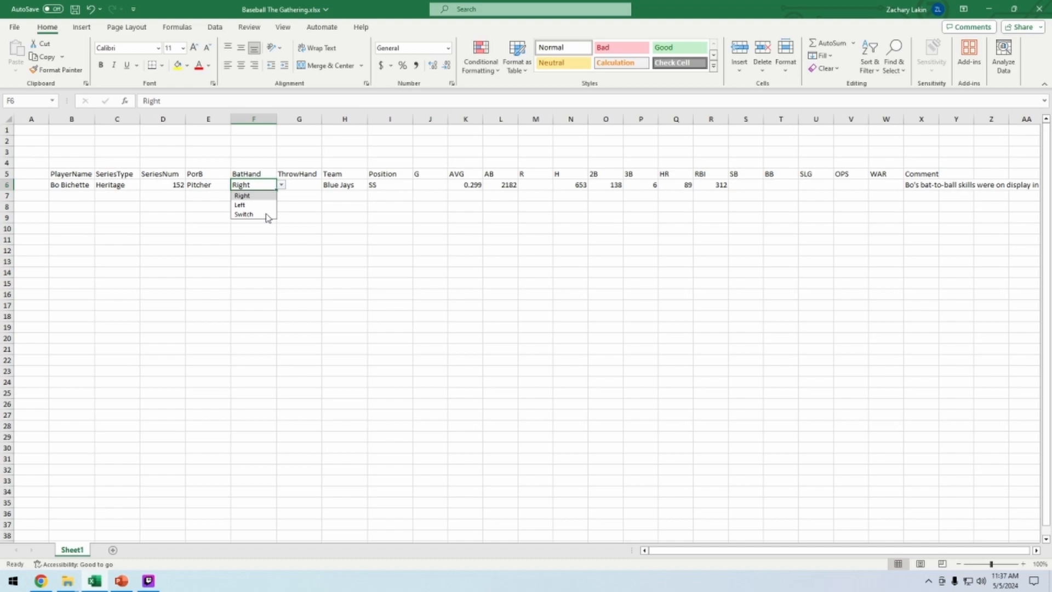
left_click(342, 266)
left_click(257, 185)
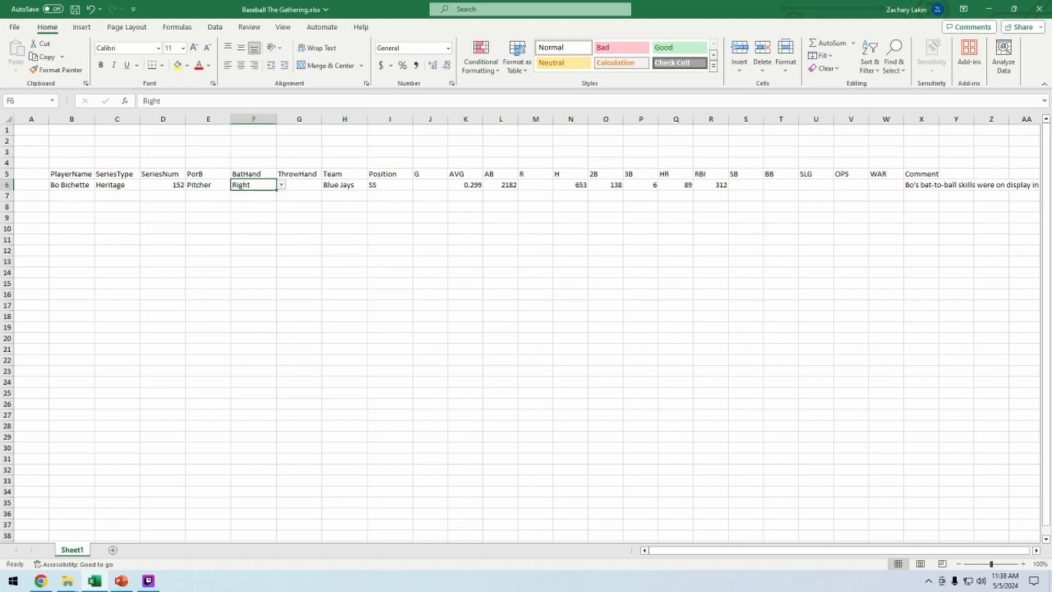
key("ctrl+c")
left_click(296, 186)
key("ctrl+v")
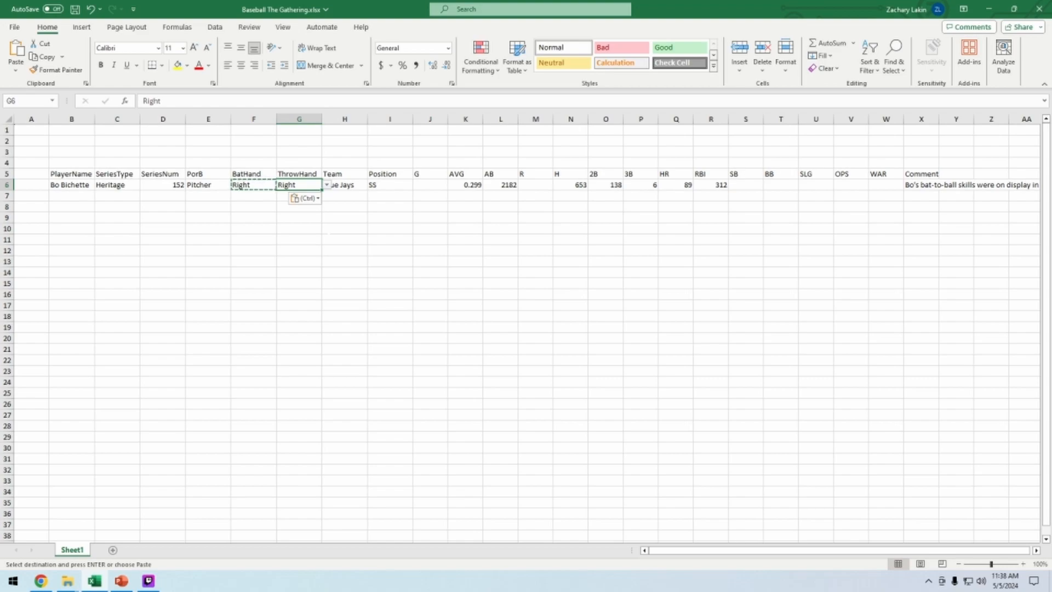
left_click(329, 237)
key("BackSpace")
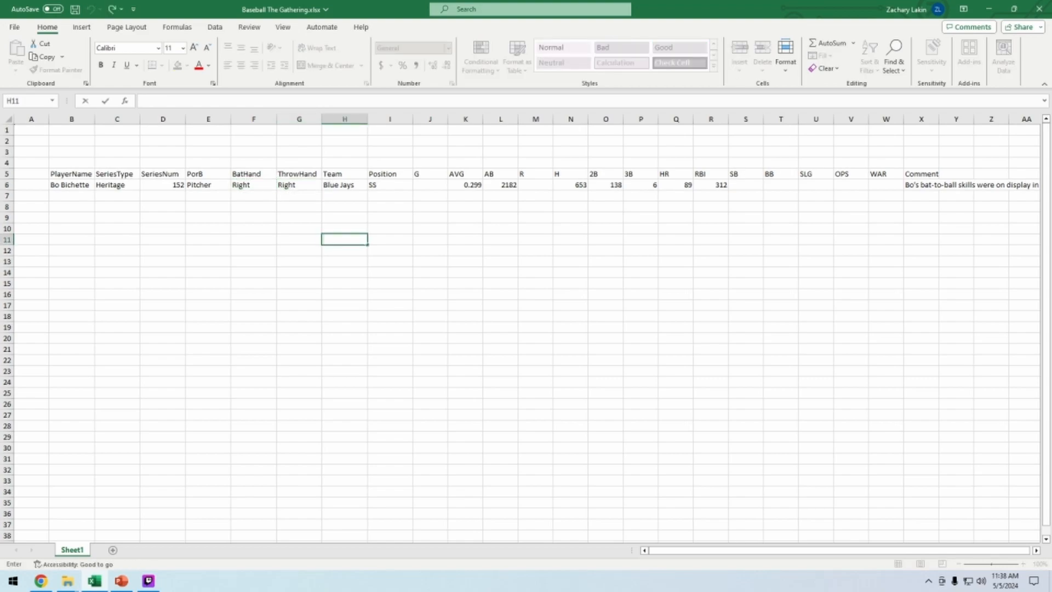
Check the dropdown options offered in the BatHand and ThrowHand cells
left_click(254, 186)
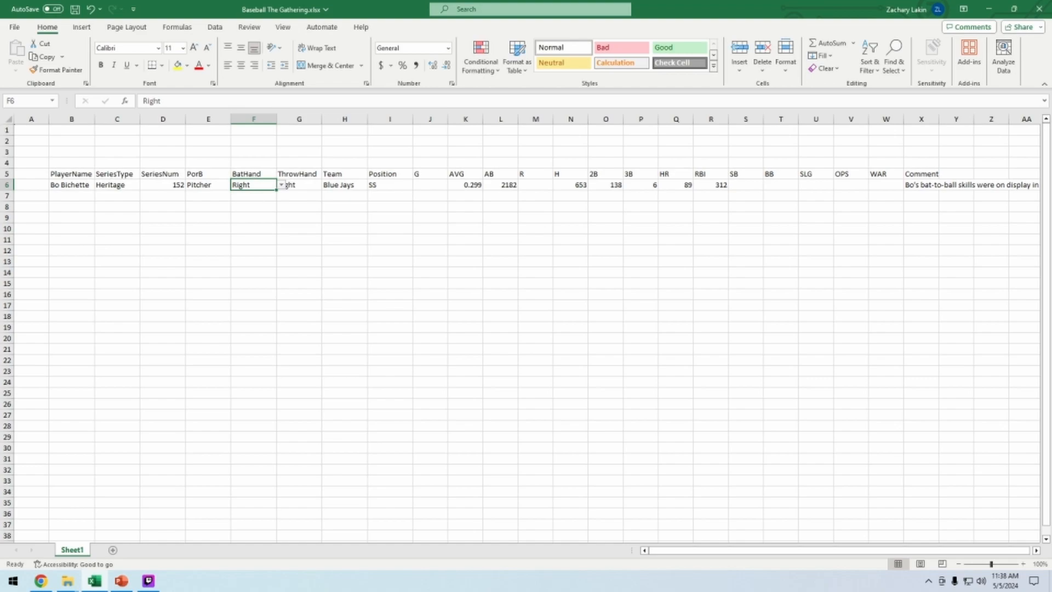
left_click(281, 186)
left_click(296, 228)
left_click(304, 185)
left_click(329, 186)
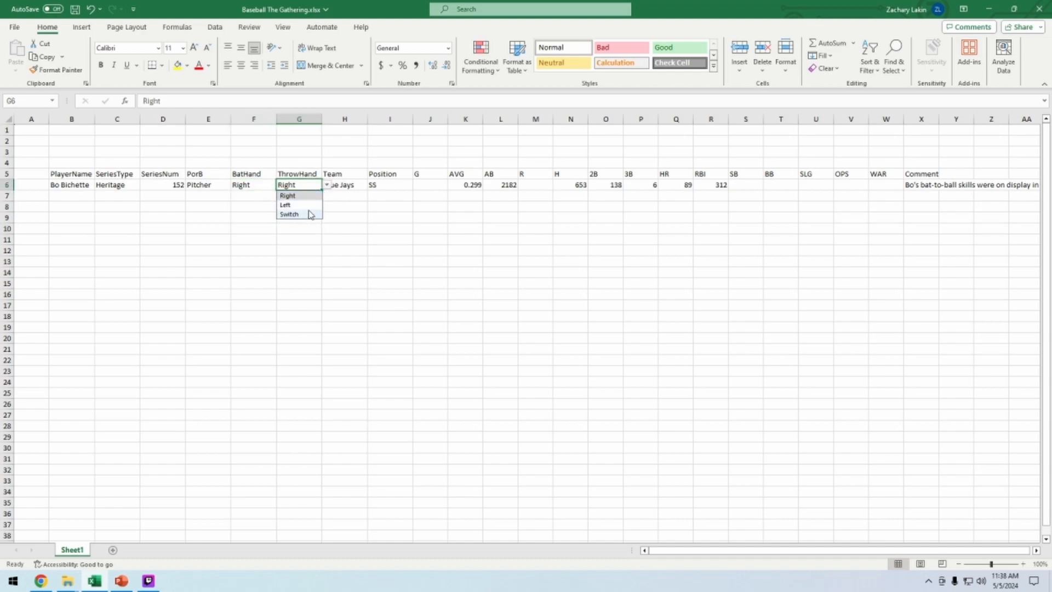
left_click(299, 251)
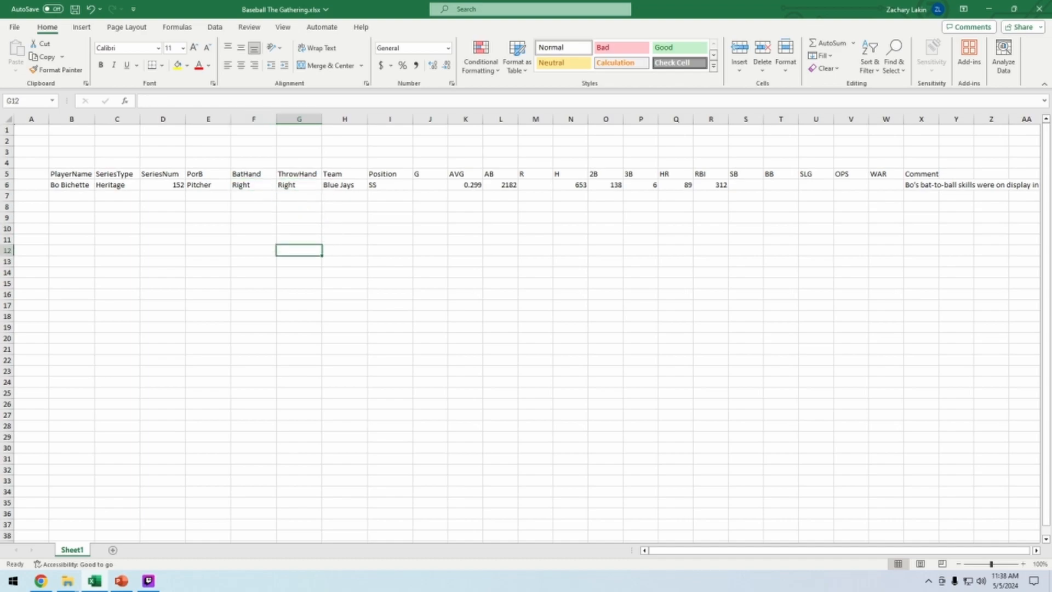
Try Left and Switch in the hand dropdowns, then set both BatHand and ThrowHand back to Right
left_click(299, 185)
left_click(327, 184)
left_click(286, 205)
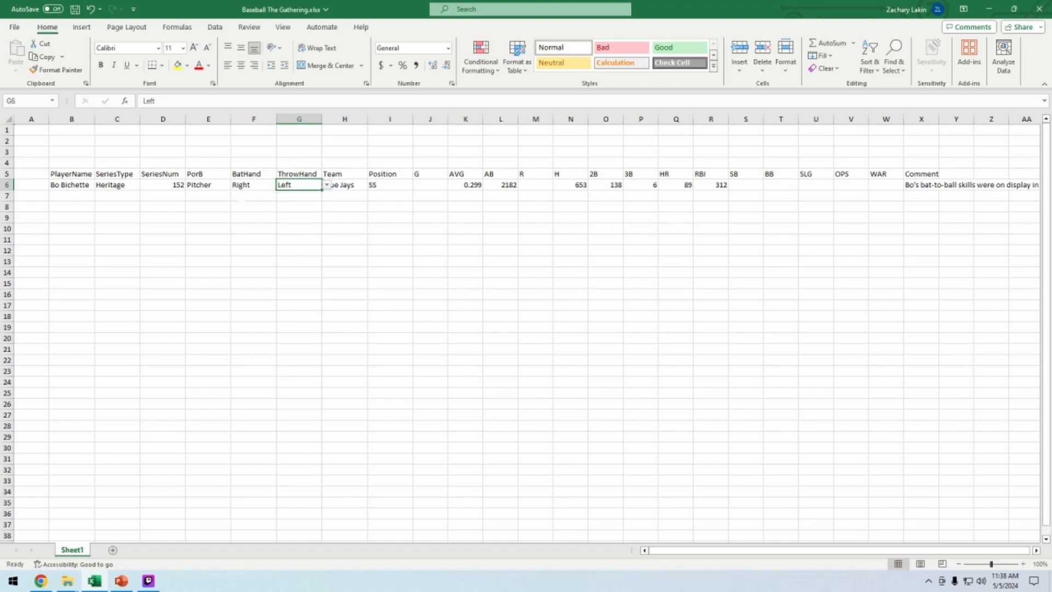
left_click(261, 185)
left_click(281, 185)
left_click(264, 214)
left_click(253, 261)
left_click(253, 185)
left_click(281, 185)
left_click(269, 196)
left_click(296, 185)
left_click(326, 186)
left_click(311, 196)
left_click(344, 262)
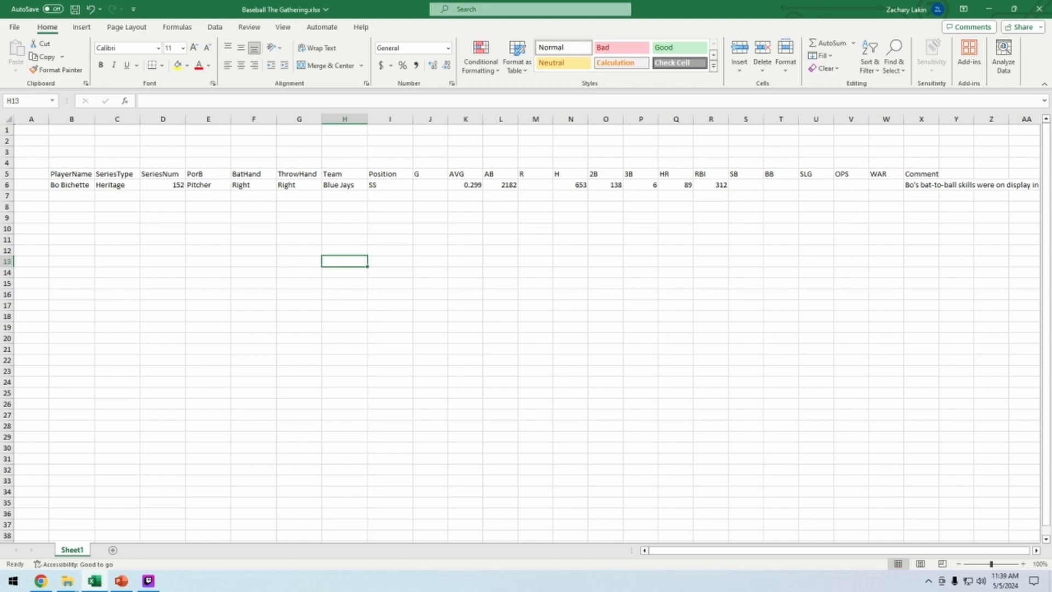
Fill X placeholders into the G, R, SB, BB, SLG, OPS and WAR cells of Bo Bichette's row
left_click(466, 185)
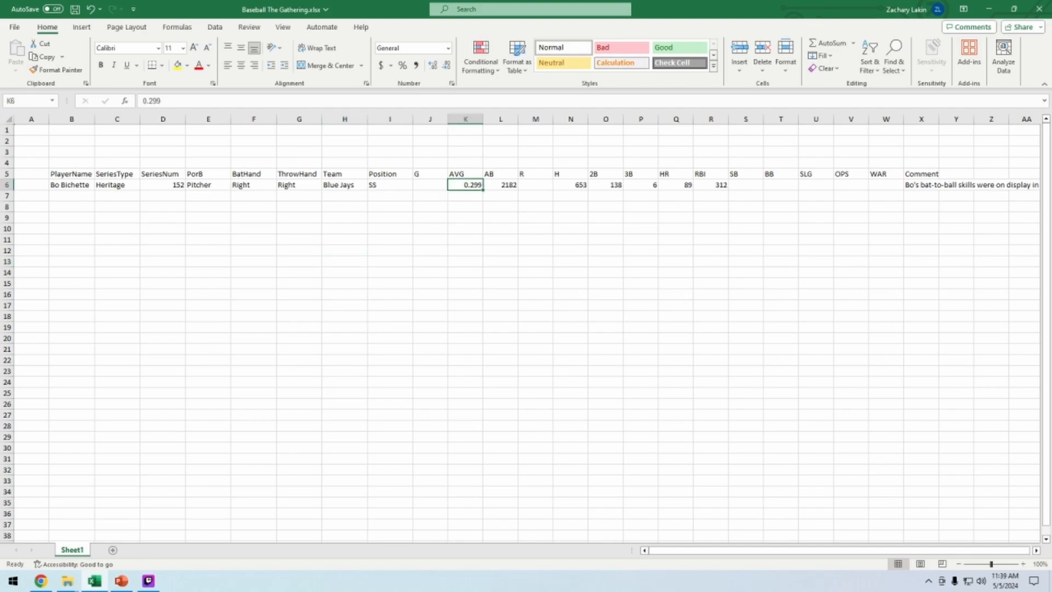
left_click(499, 186)
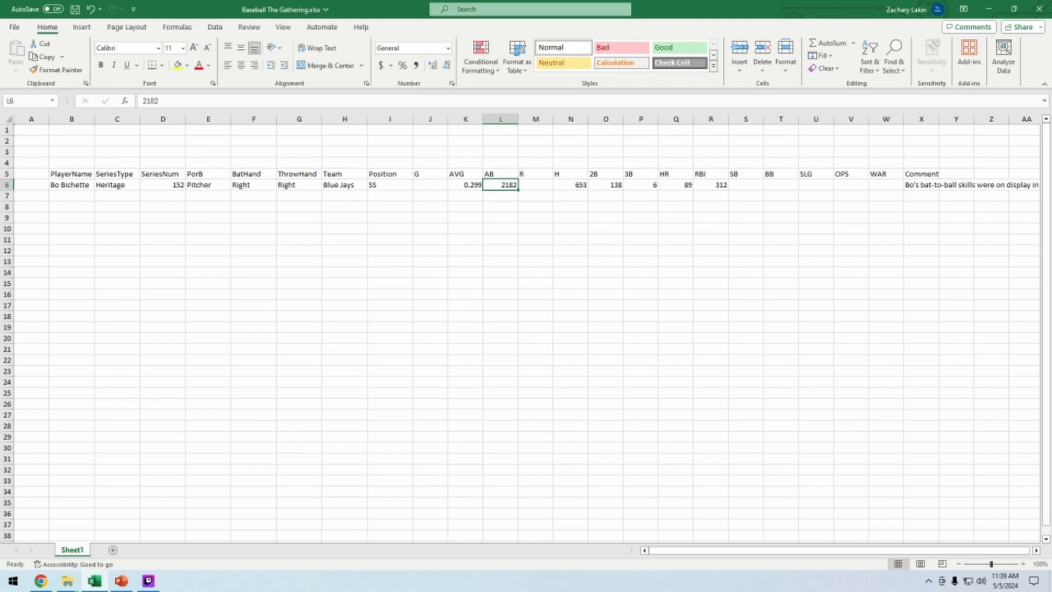
left_click(430, 185)
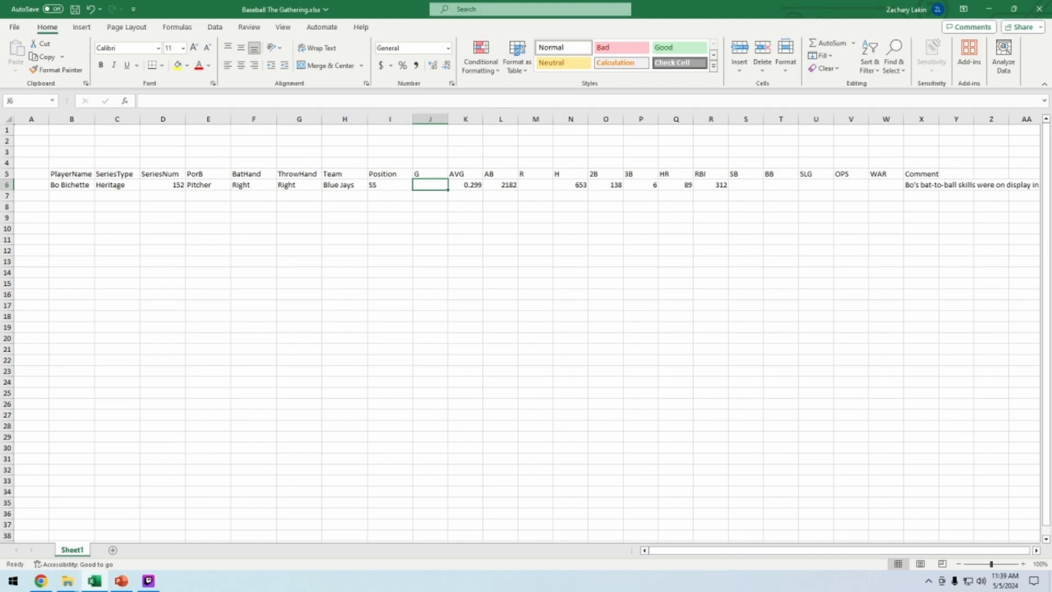
type("X")
key("Tab")
key("Tab")
key("Tab")
type("X")
key("Tab")
key("Tab")
key("Tab")
key("Tab")
key("Tab")
key("Tab")
type("X")
key("Tab")
type("X")
key("Tab")
type("X")
key("Tab")
type("X")
key("Tab")
type("X")
left_click(570, 239)
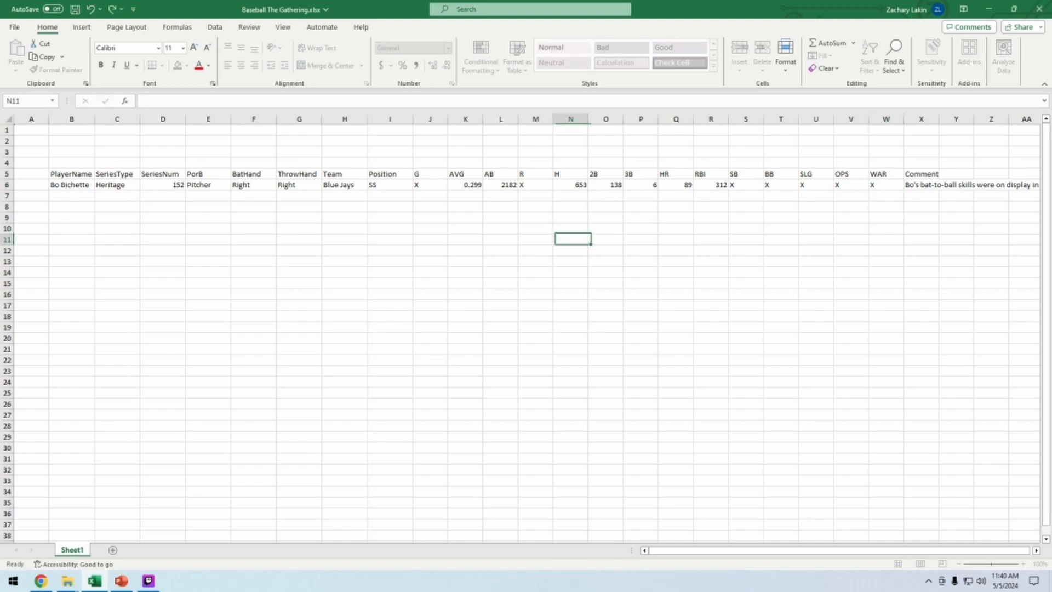
Review the entries across Bo Bichette's row, from PlayerName to PorB
left_click(440, 187)
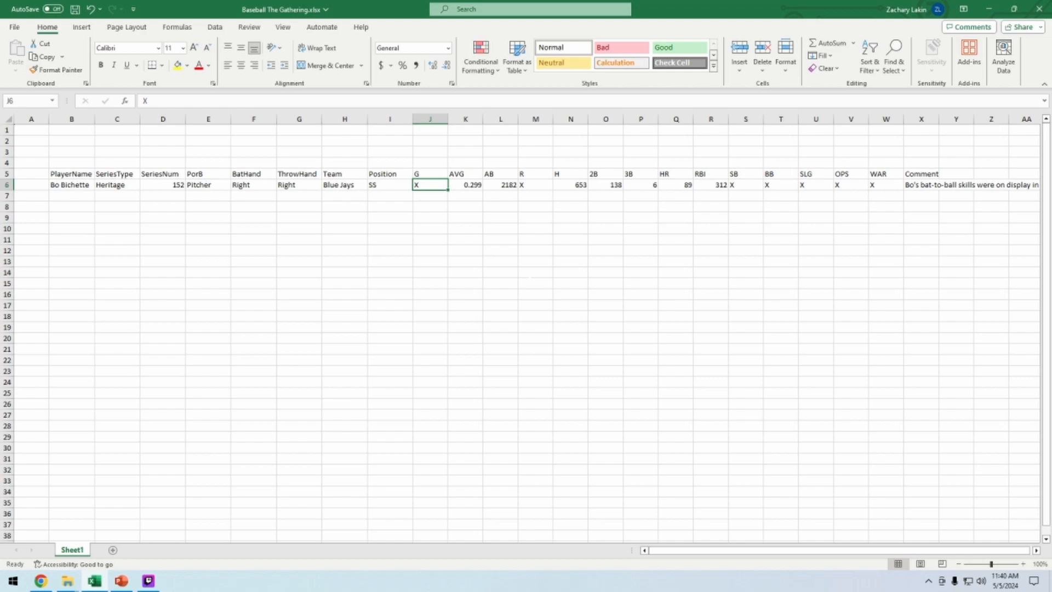
left_click(531, 265)
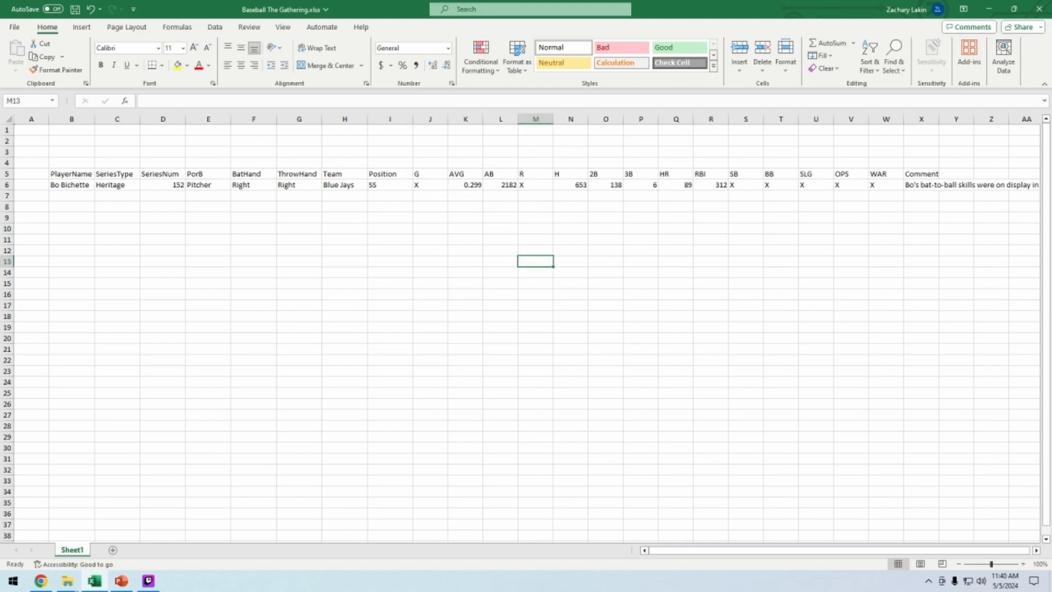
left_click(74, 185)
left_click(100, 186)
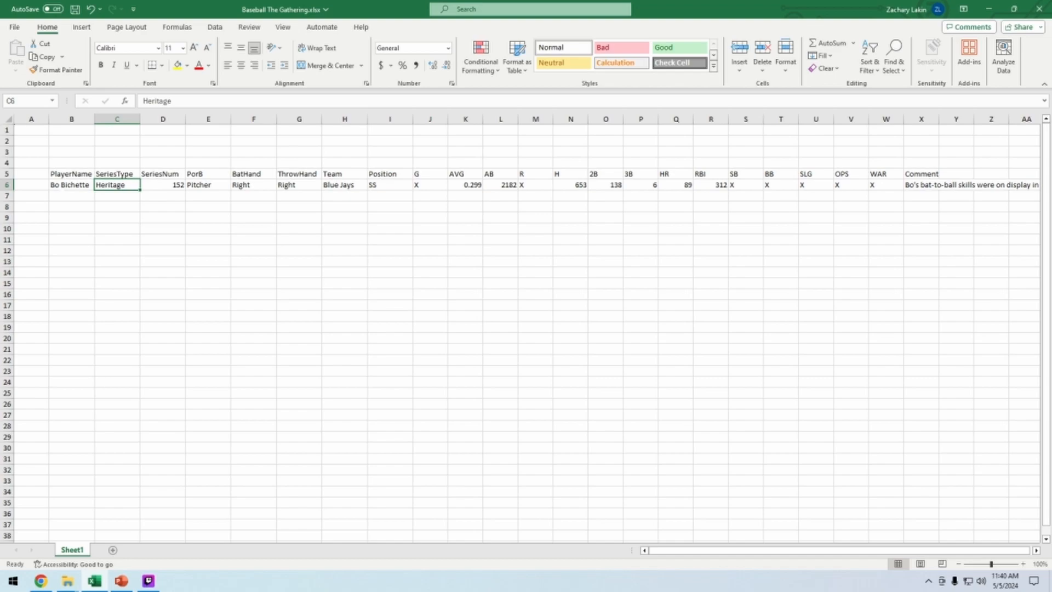
left_click(71, 196)
left_click(178, 186)
left_click(201, 185)
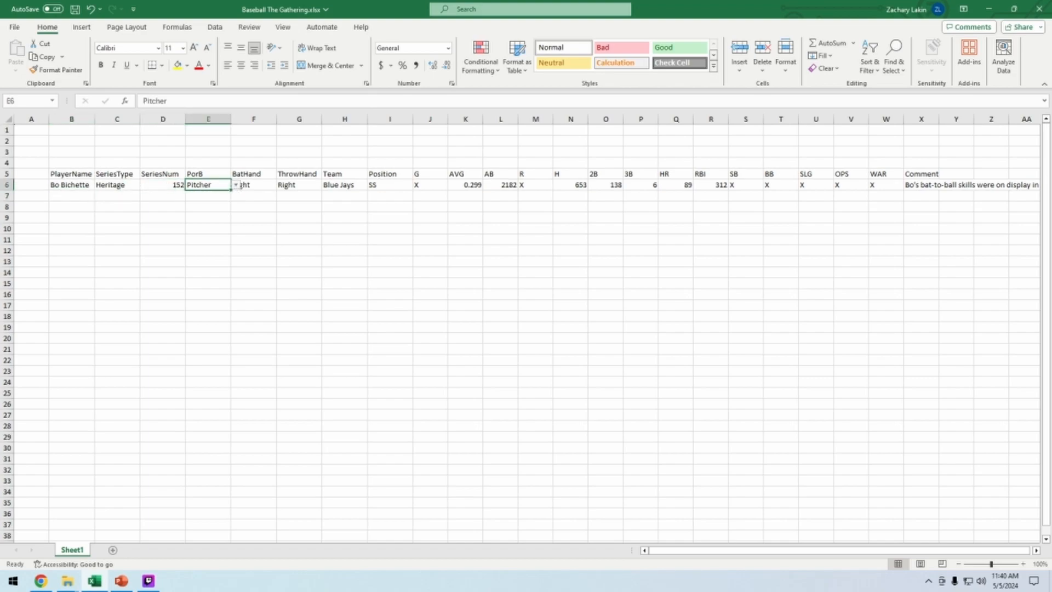
left_click(210, 195)
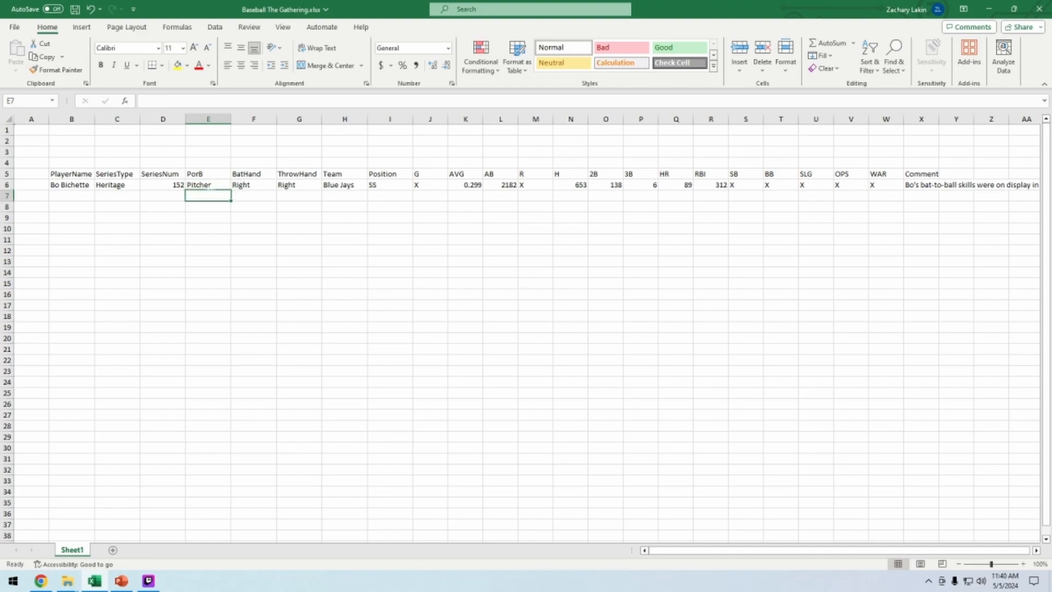
left_click(201, 185)
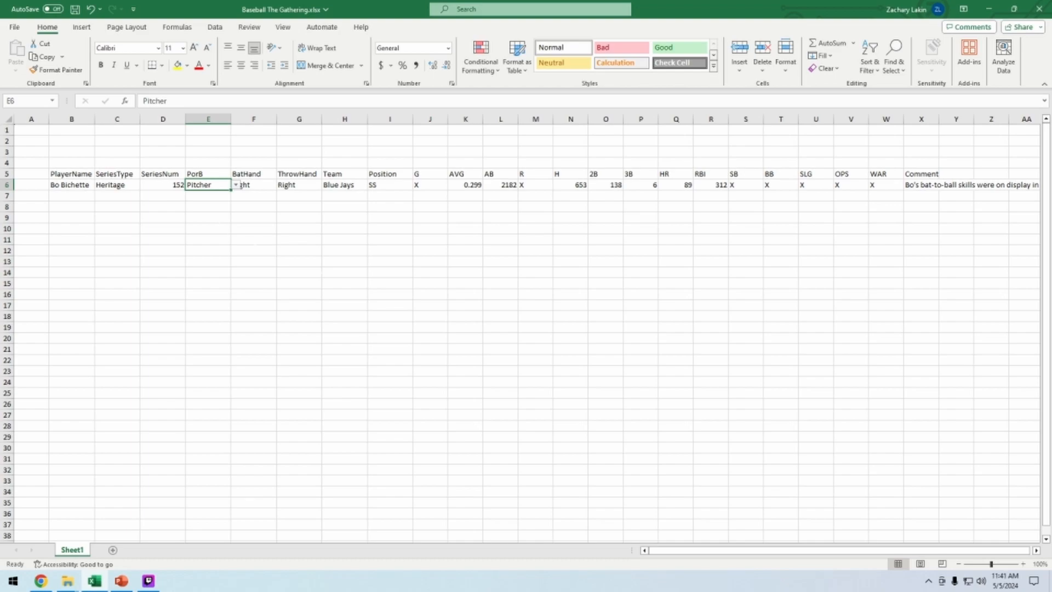
left_click(1023, 564)
left_click(1023, 564)
left_click(1023, 564)
left_click(1023, 564)
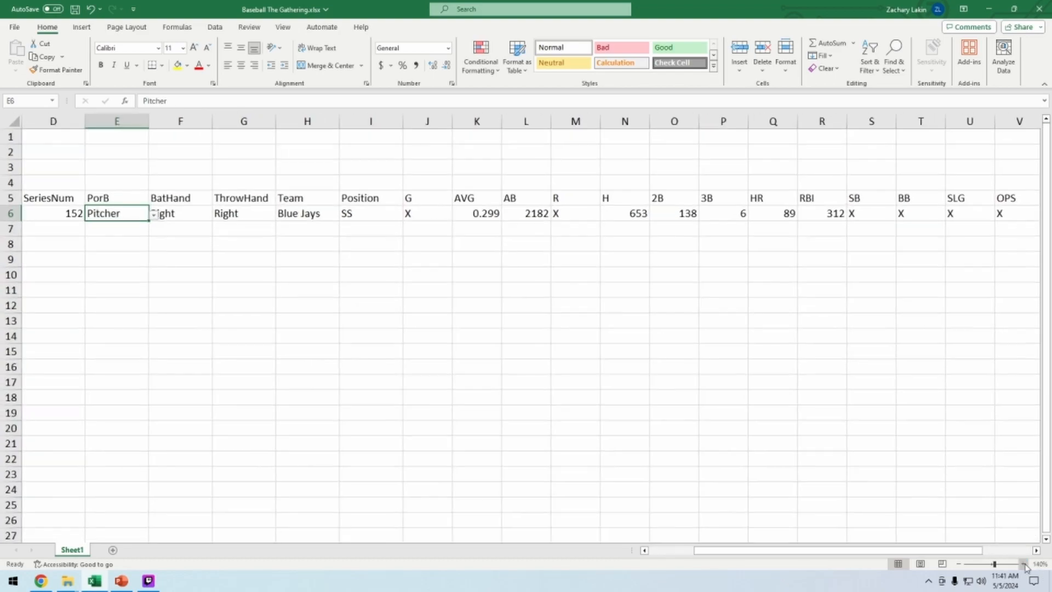
left_click(1023, 564)
left_click(959, 564)
left_click(959, 564)
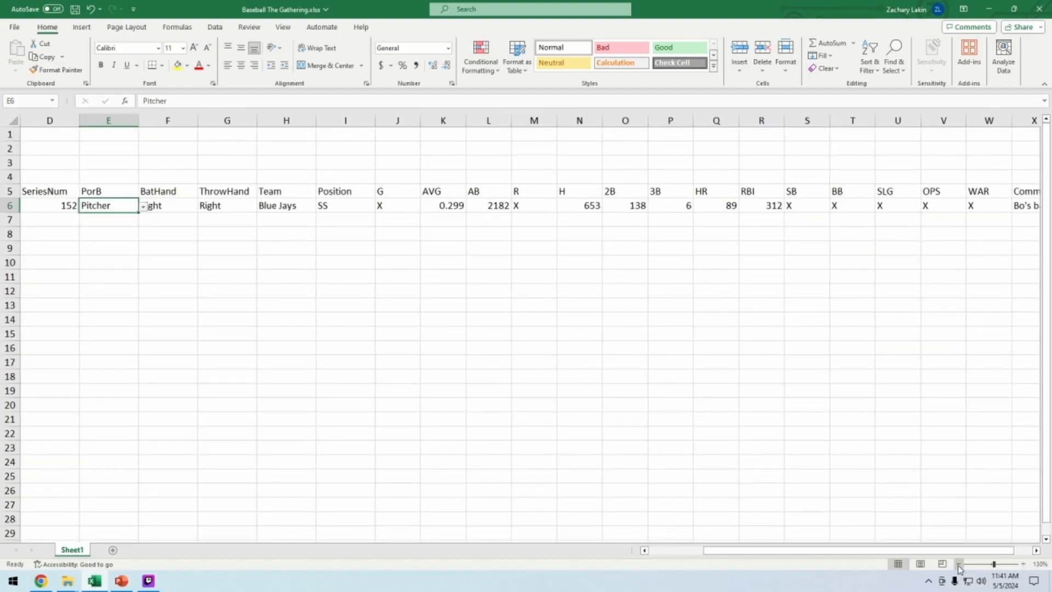
left_click(958, 563)
left_click(959, 564)
left_click(959, 564)
left_click(958, 564)
left_click(958, 564)
left_click(1023, 564)
left_click(1023, 563)
left_click(1023, 564)
left_click(1023, 564)
left_click(1023, 564)
left_click(1023, 564)
left_click(1023, 563)
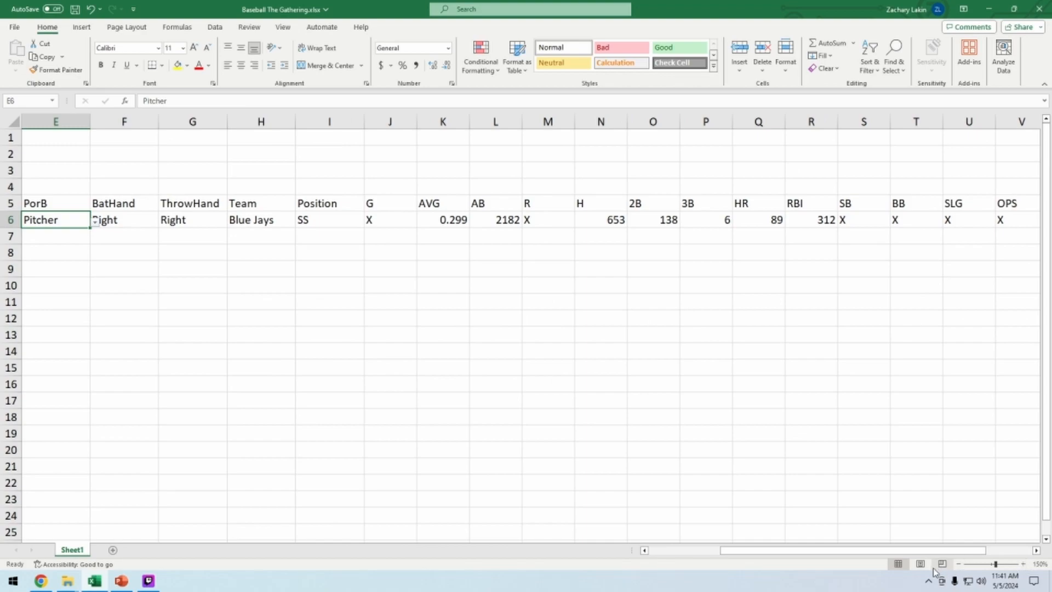
left_click(645, 550)
left_click(645, 551)
left_click(645, 550)
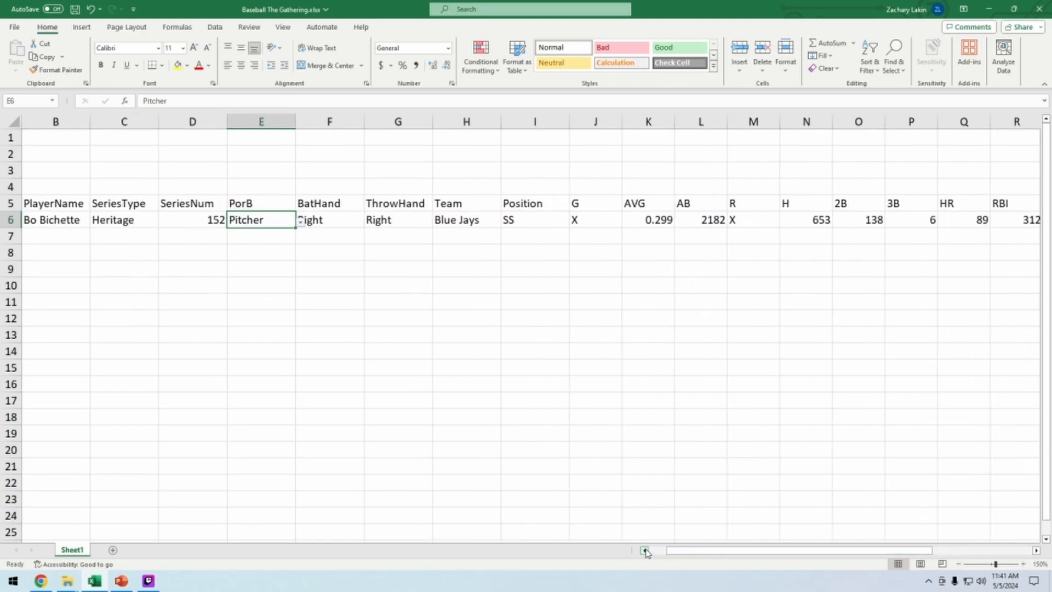
left_click(645, 550)
left_click(375, 273)
left_click(318, 220)
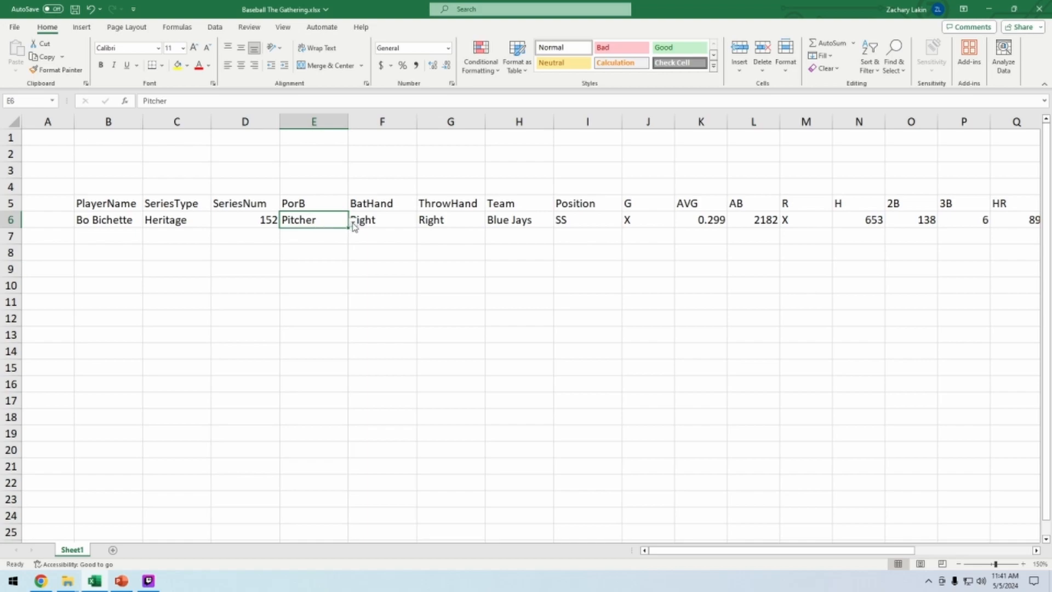
left_click(353, 225)
left_click(382, 301)
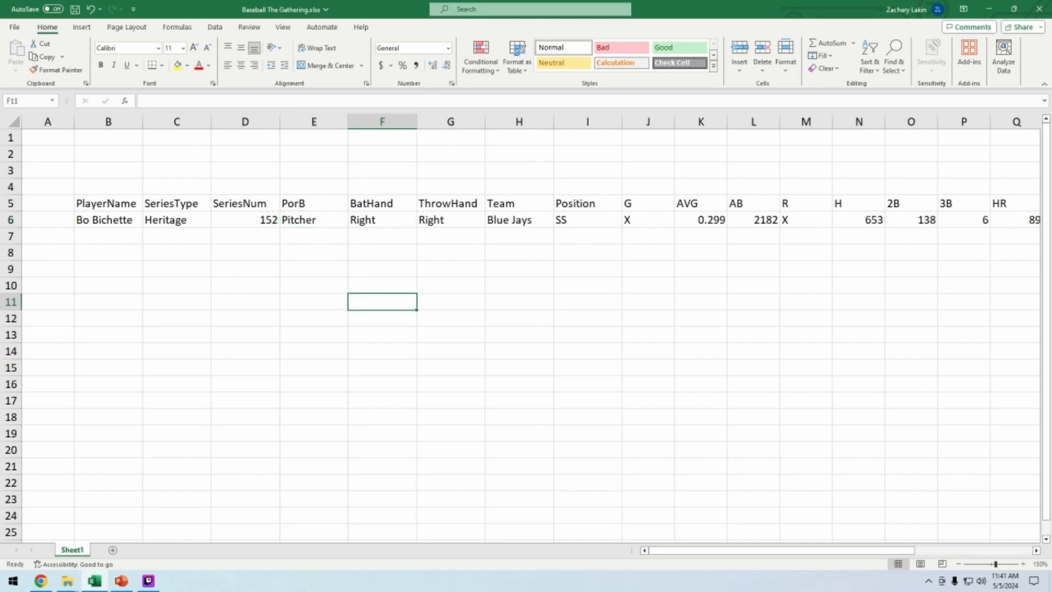
Copy Pitcher from the PorB cell into the cell below and undo the paste
left_click(314, 221)
left_click(314, 236)
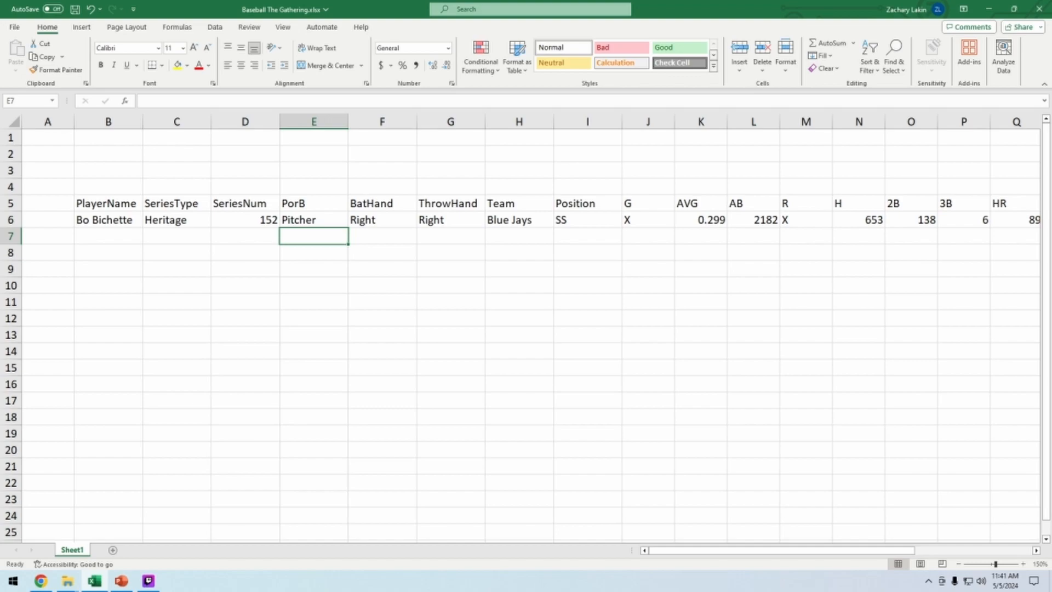
key("Up")
key("ctrl+c")
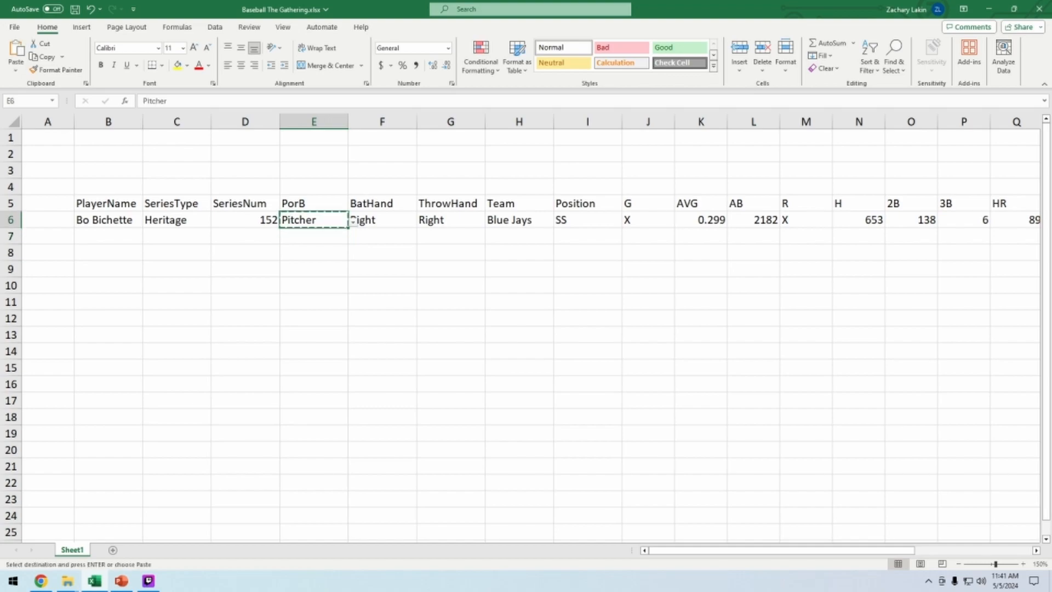
key("Down")
key("ctrl+v")
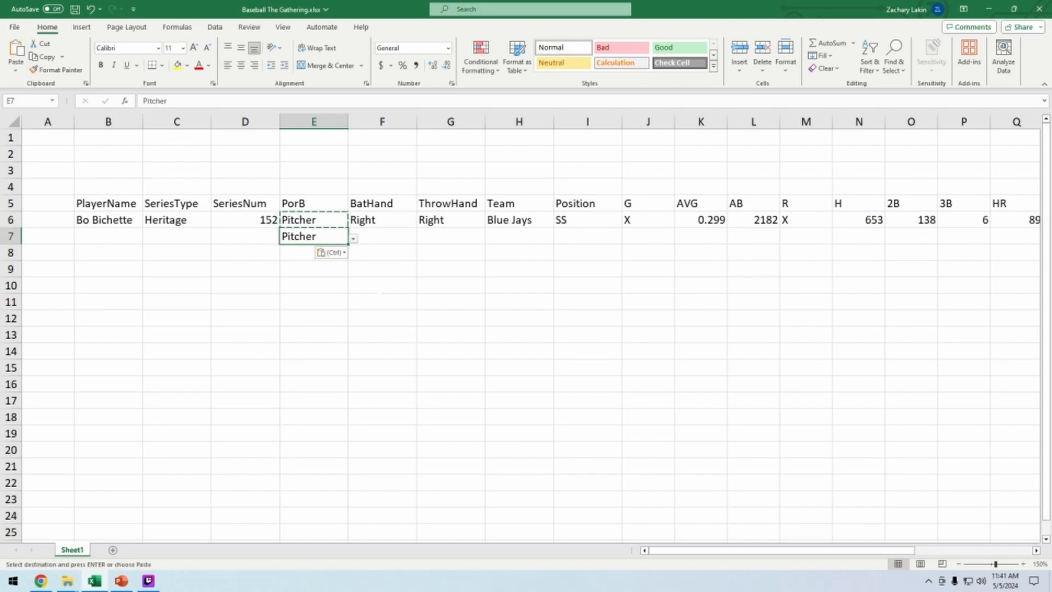
key("ctrl+z")
key("Escape")
Fill Pitcher down the PorB column to row 15 and switch rows 7 and 9 to Batter
left_click(382, 318)
left_click(314, 237)
left_click(314, 220)
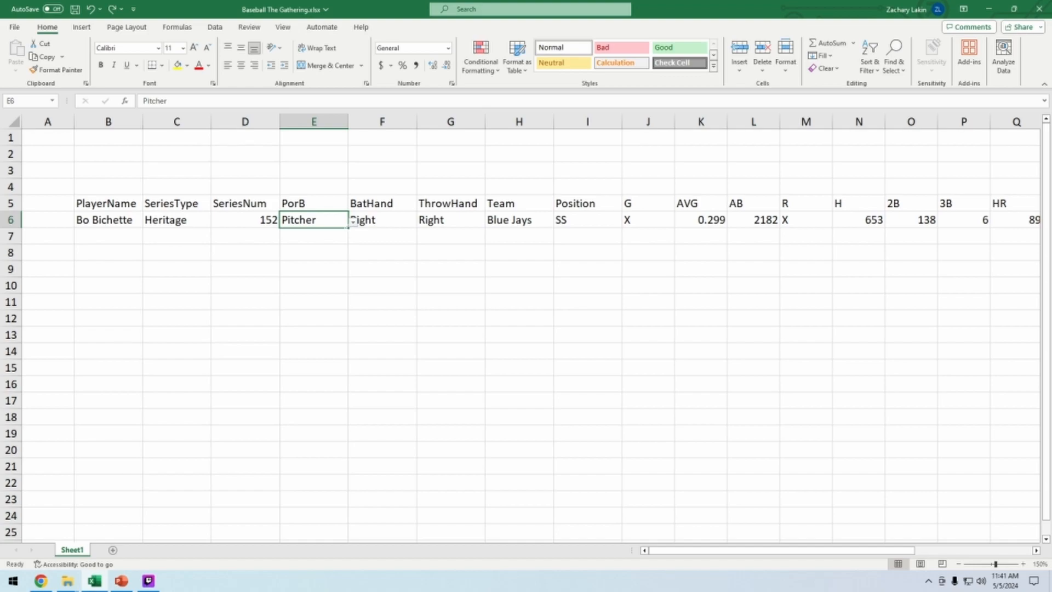
left_click_drag(349, 225, 351, 363)
left_click(450, 384)
left_click(334, 288)
left_click(329, 220)
left_click(328, 236)
left_click(354, 238)
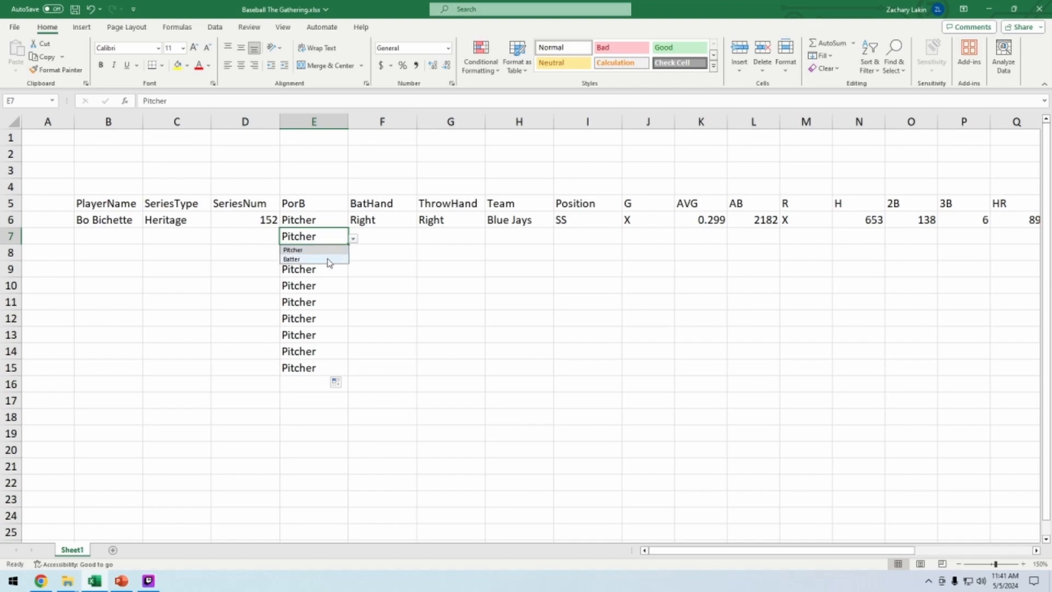
left_click(331, 258)
left_click(329, 269)
left_click(354, 271)
left_click(330, 293)
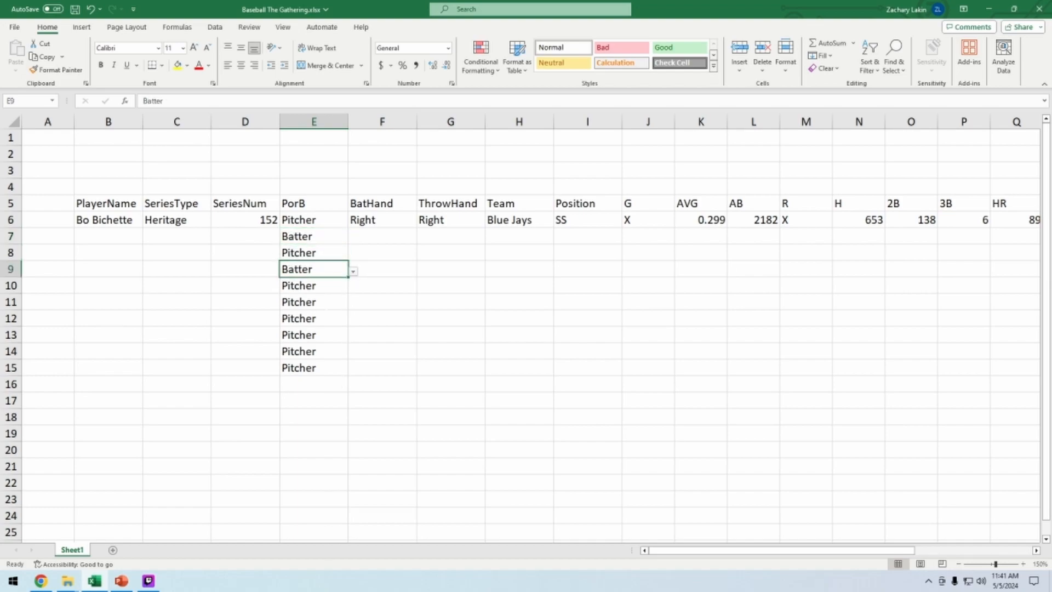
left_click(330, 319)
Clear the PorB entries below Bo Bichette's row
left_click_drag(315, 368, 324, 340)
key("Delete")
left_click(382, 318)
left_click_drag(319, 237, 332, 370)
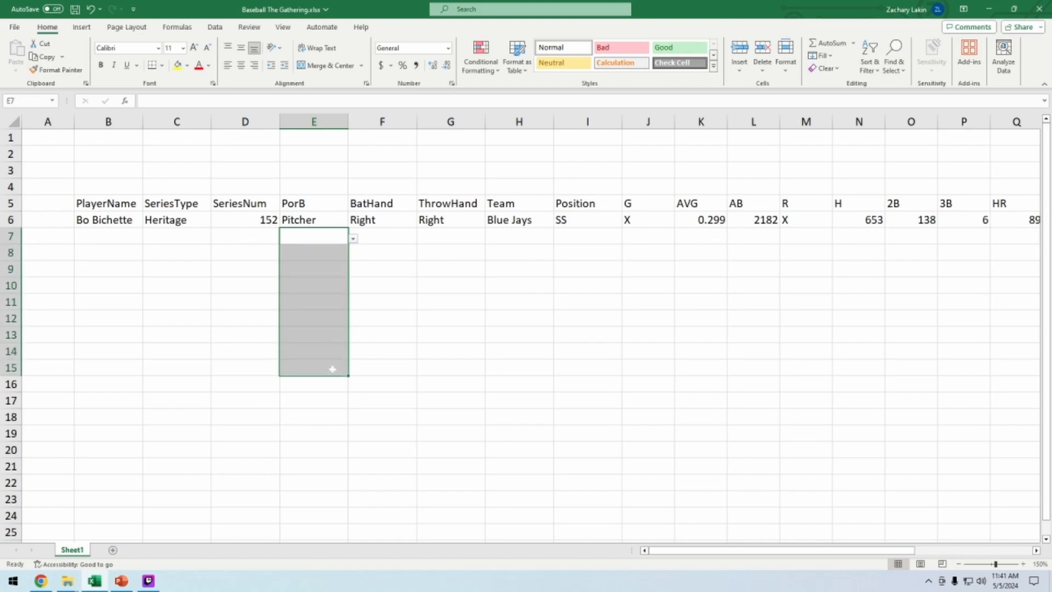
left_click_drag(318, 237, 326, 433)
right_click(318, 387)
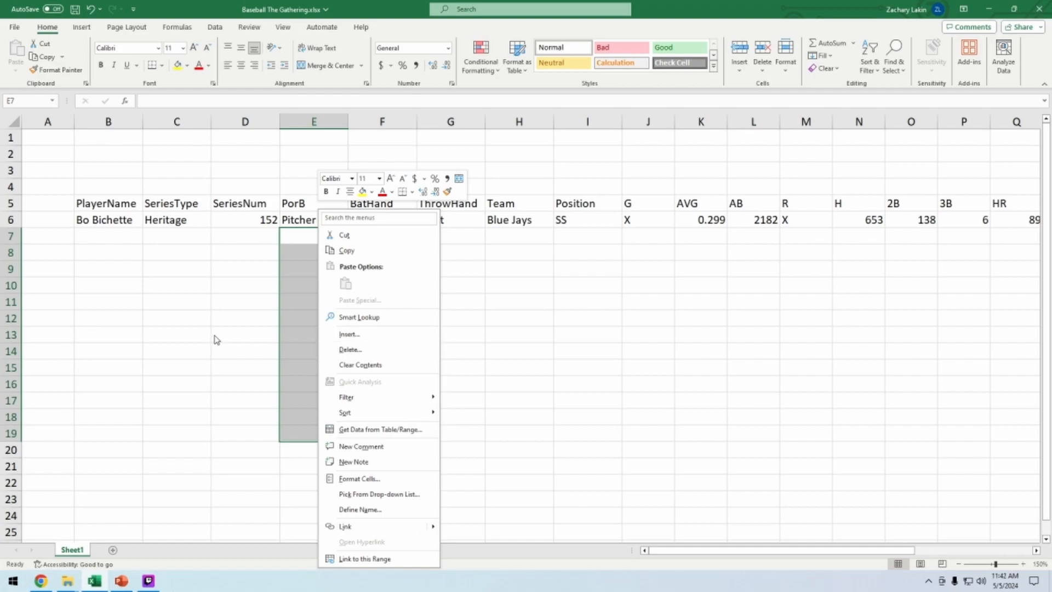
key("Escape")
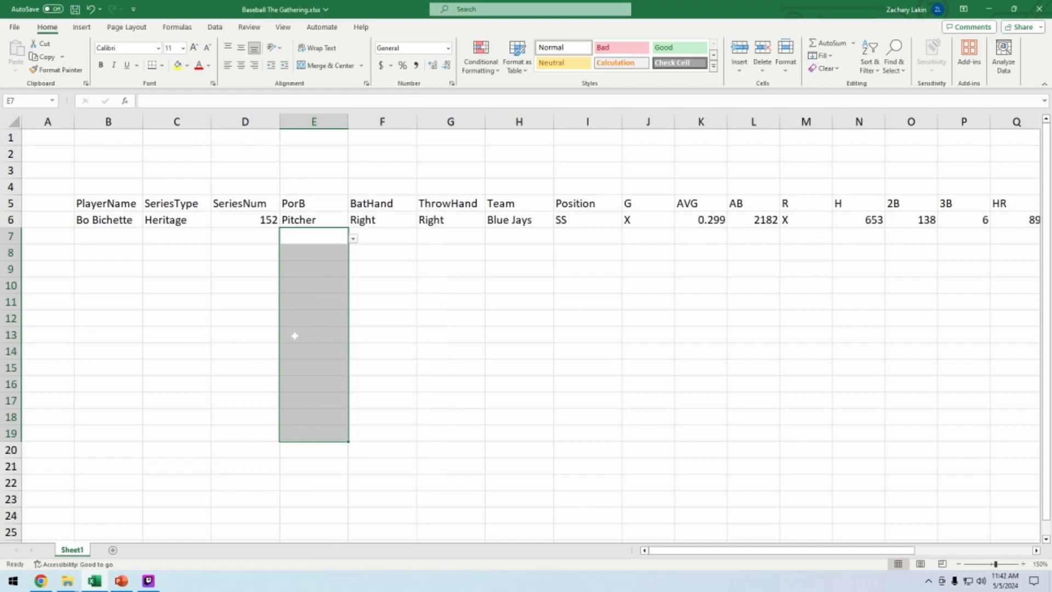
Extend data validation to the empty PorB cells below Bo Bichette's row and set them to allow any value
key("alt+d")
key("l")
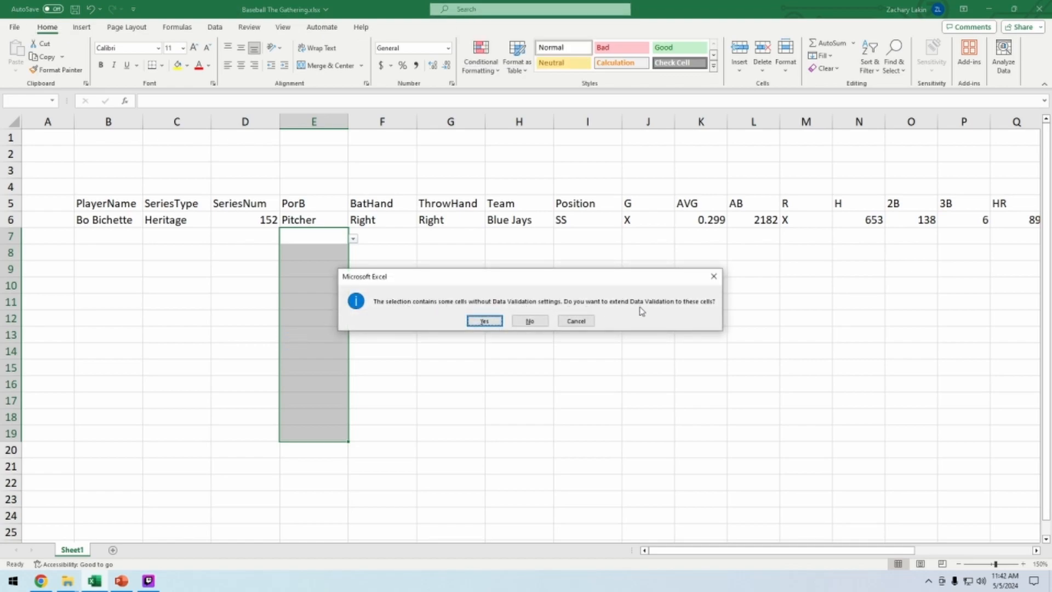
left_click(482, 322)
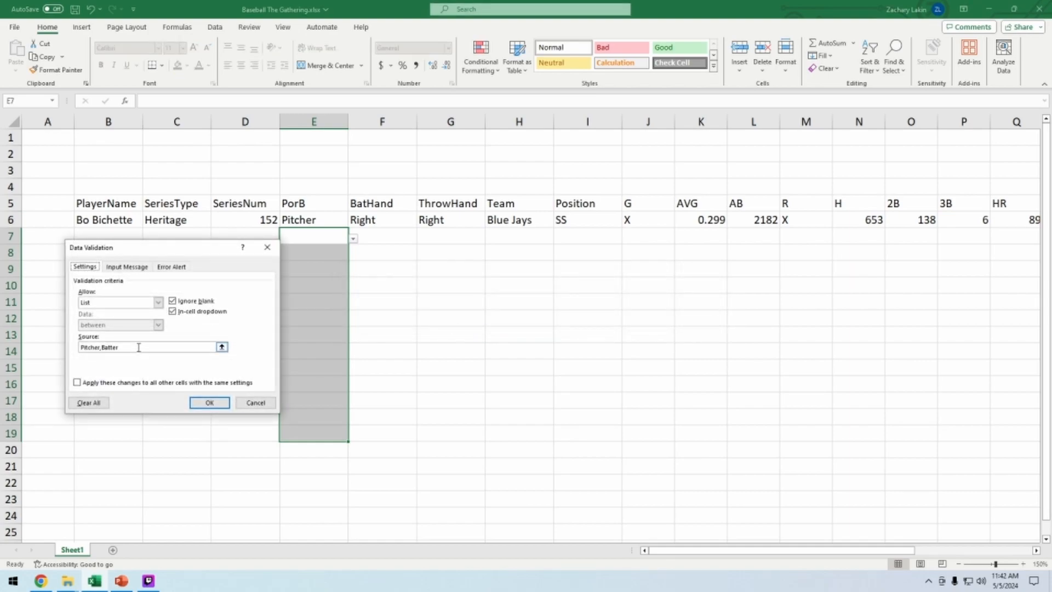
left_click(158, 302)
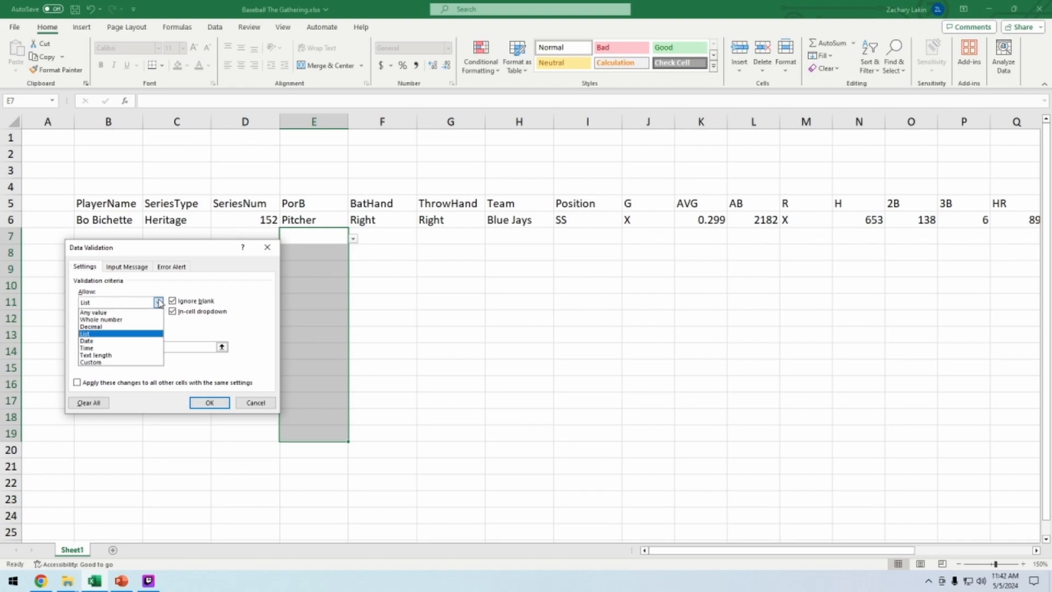
left_click(134, 312)
left_click(210, 403)
left_click(382, 384)
left_click_drag(314, 237, 317, 465)
left_click(381, 449)
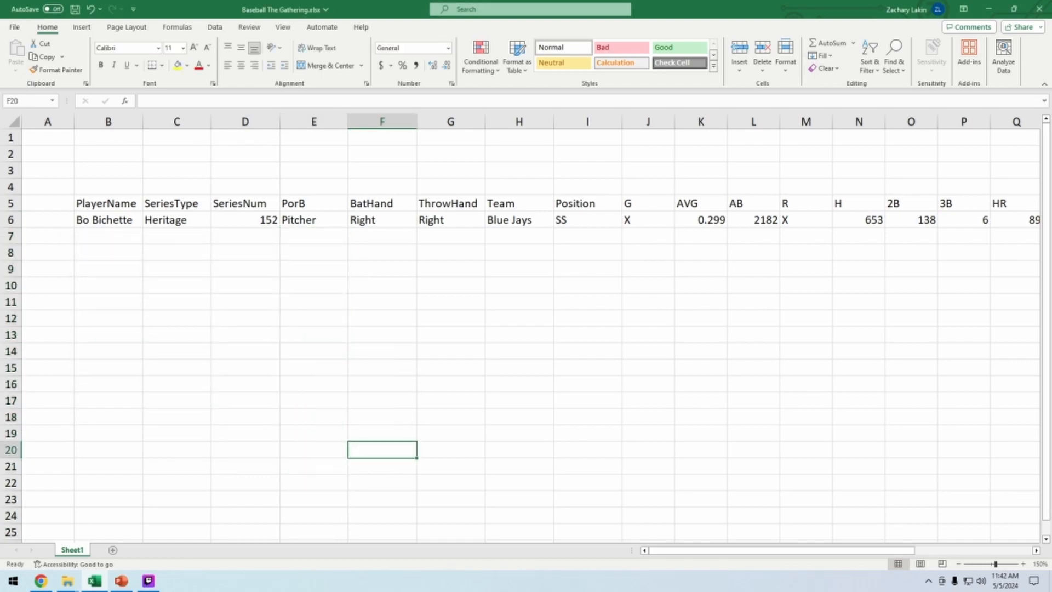
left_click(314, 253)
left_click(314, 401)
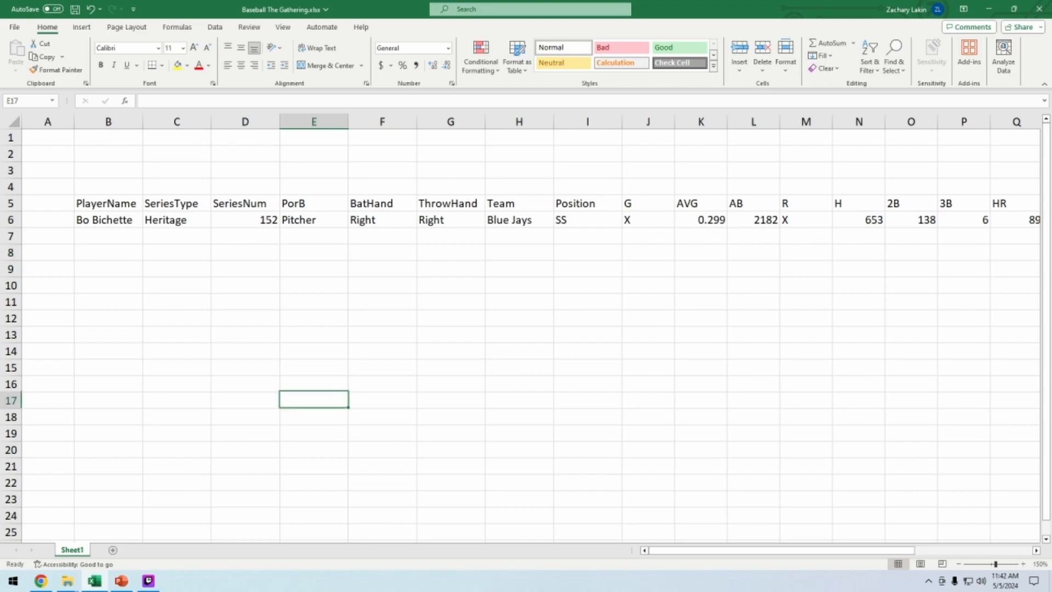
Copy 152 down into the next SeriesNum cell and replace it with 153
left_click(245, 220)
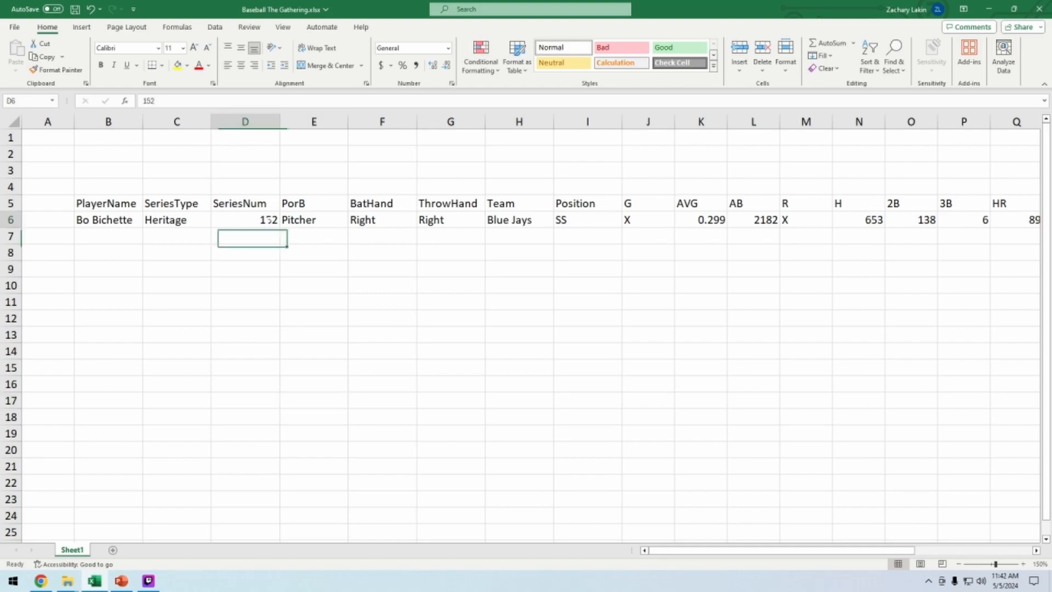
left_click_drag(280, 228, 280, 242)
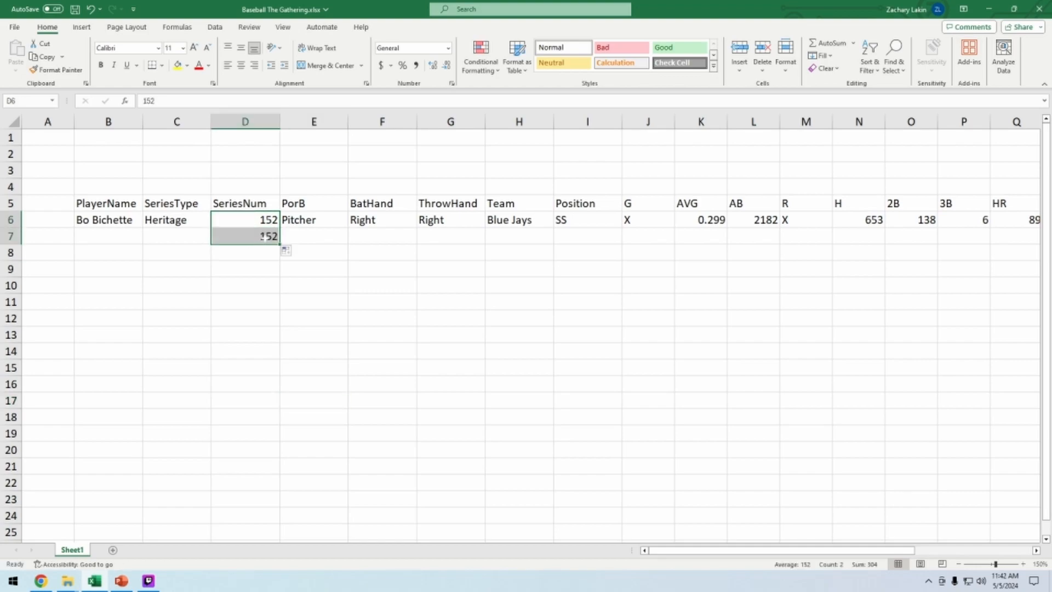
left_click(265, 237)
type("15")
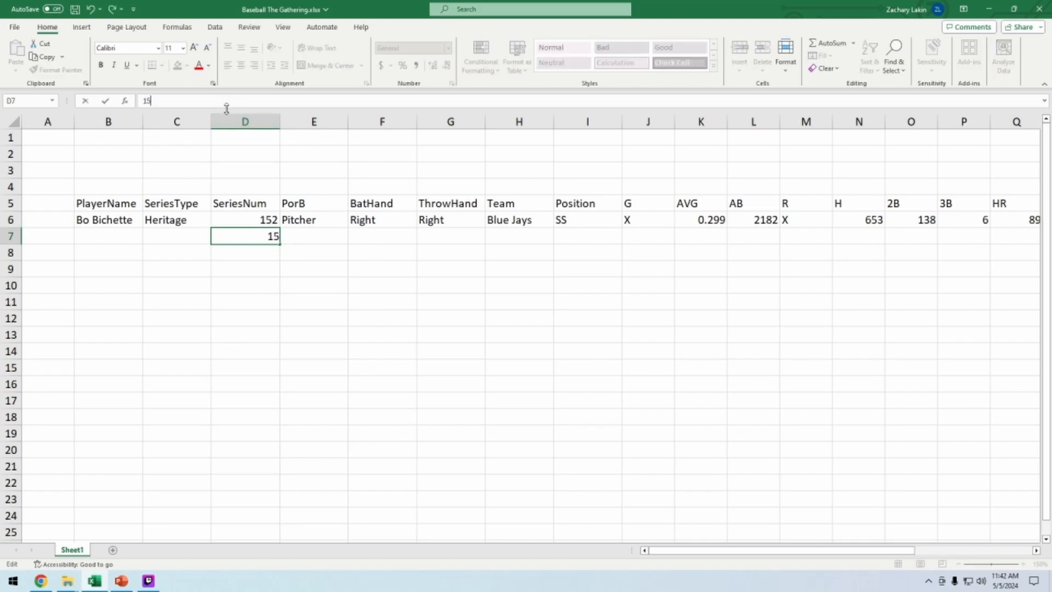
type("3")
key("Return")
Extend the SeriesNum numbering series down to 163 in row 17
left_click_drag(257, 219, 280, 253)
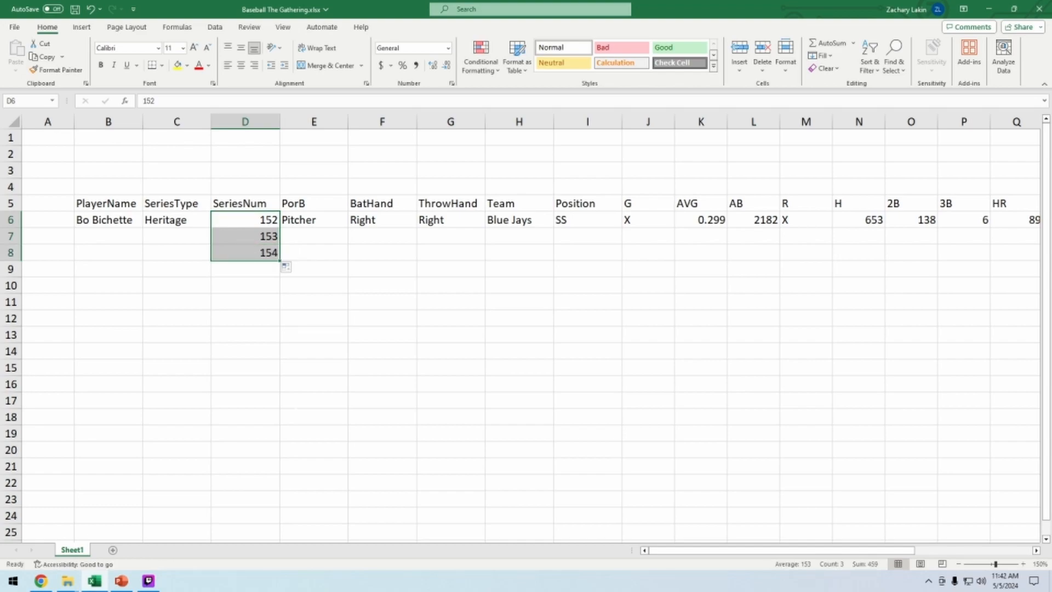
left_click(314, 334)
left_click(260, 252)
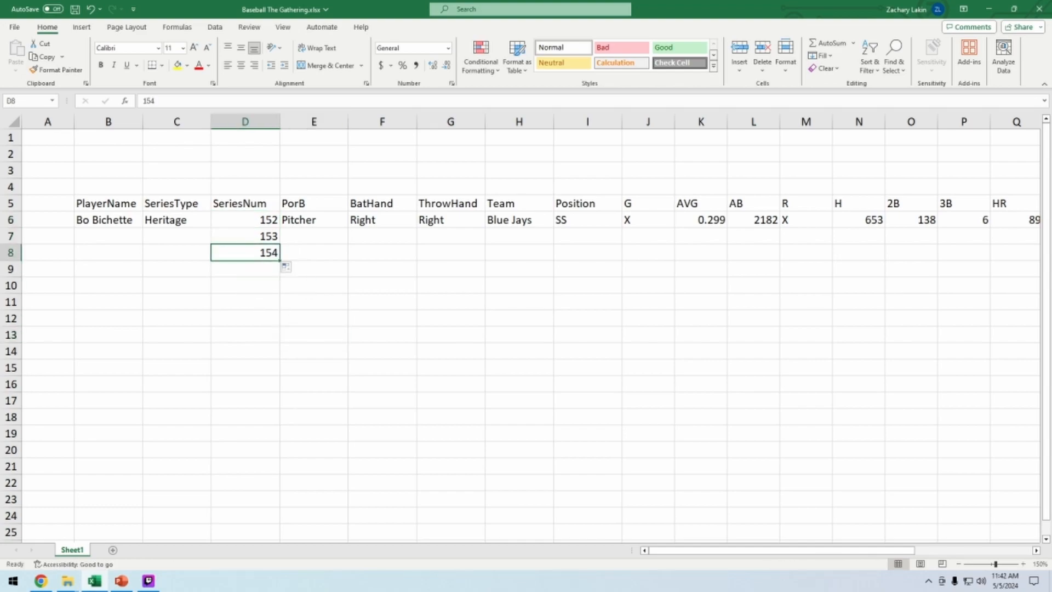
left_click_drag(264, 219, 279, 401)
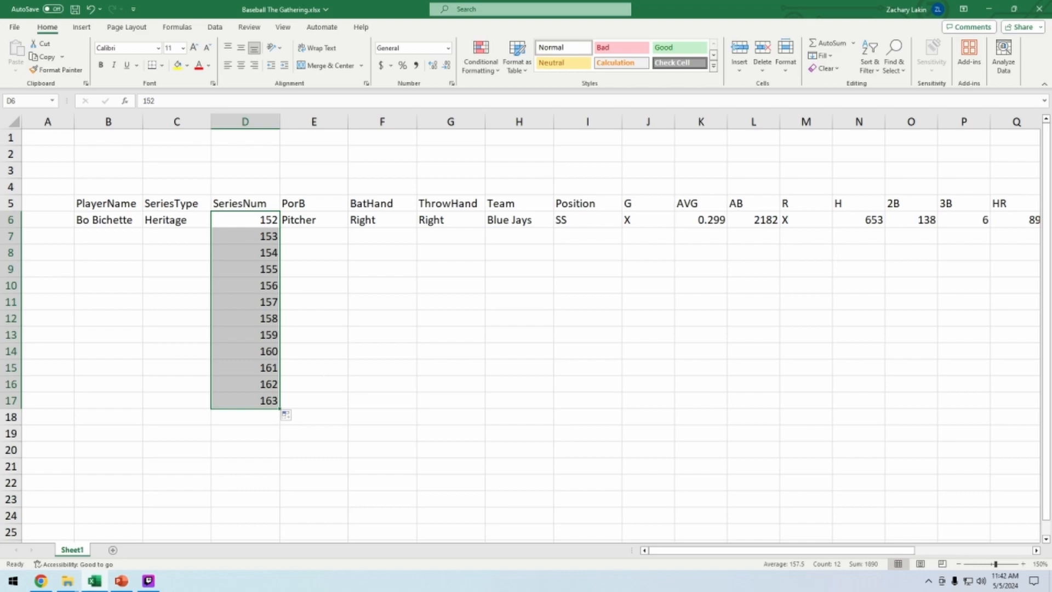
left_click(285, 403)
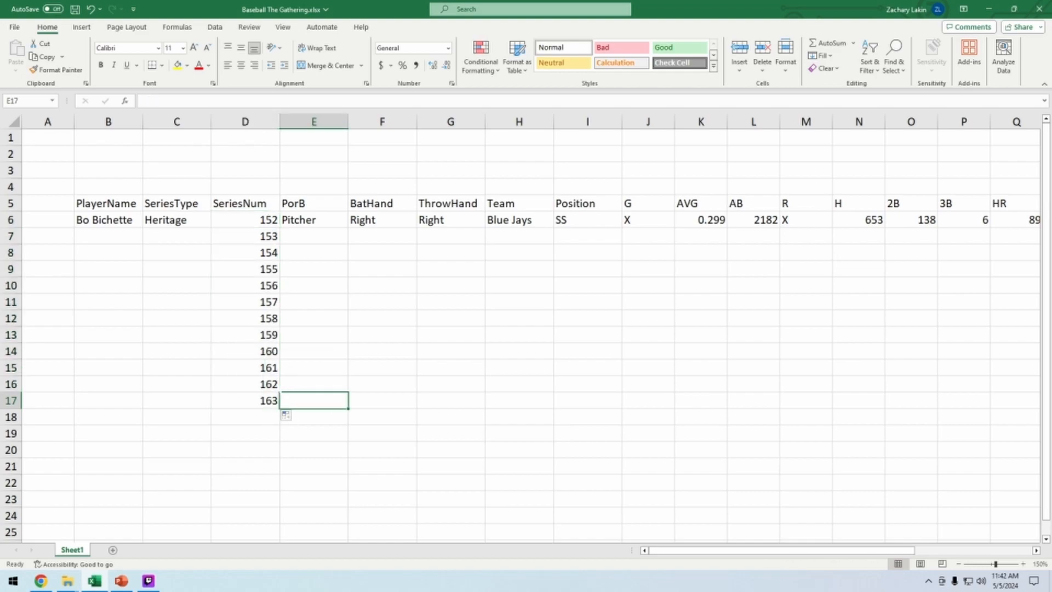
Clear the SeriesNum values below Bo Bichette's row
left_click_drag(274, 400, 274, 237)
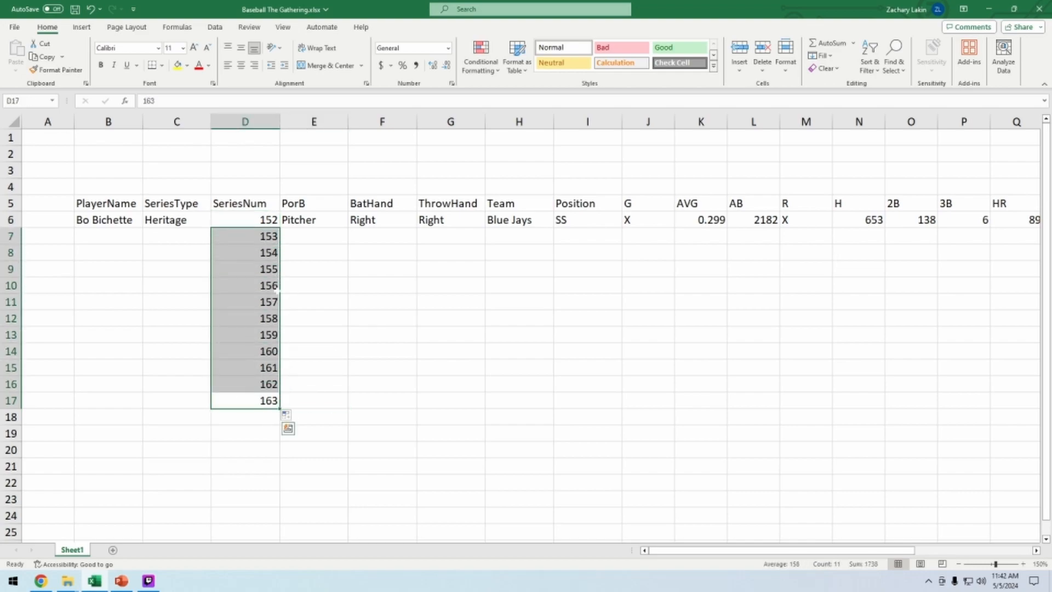
key("Delete")
Enter 1, 1, 2 and 2 in the SeriesNum cells of rows 8 to 11
left_click(257, 254)
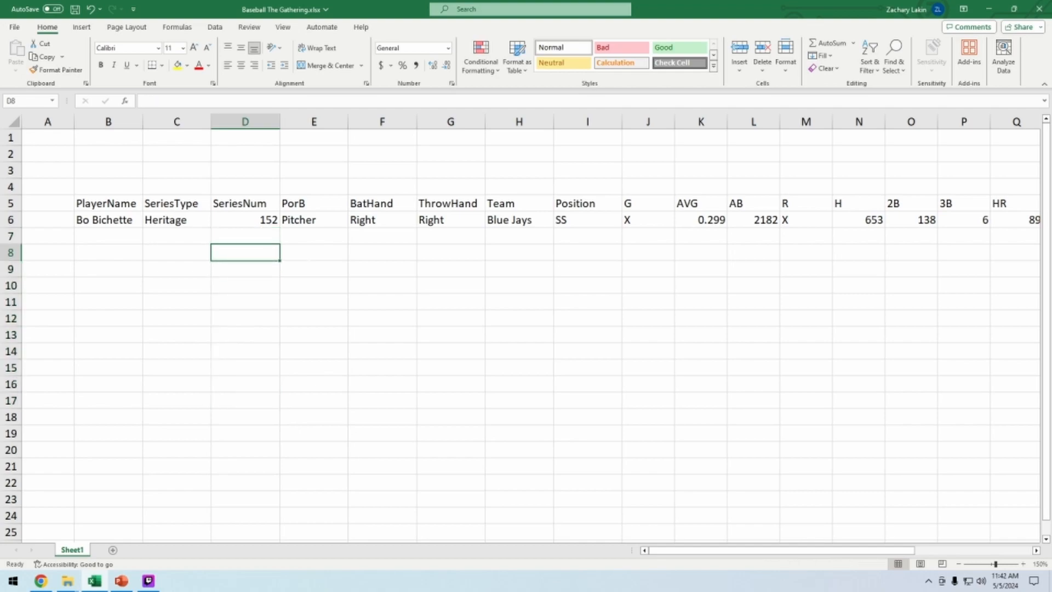
type("1")
key("Return")
type("1")
key("Return")
type("2")
key("Return")
type("2")
key("Return")
Extend the 1, 1, 2, 2 pattern down to row 19 and undo the fill and entries
left_click_drag(274, 252, 279, 441)
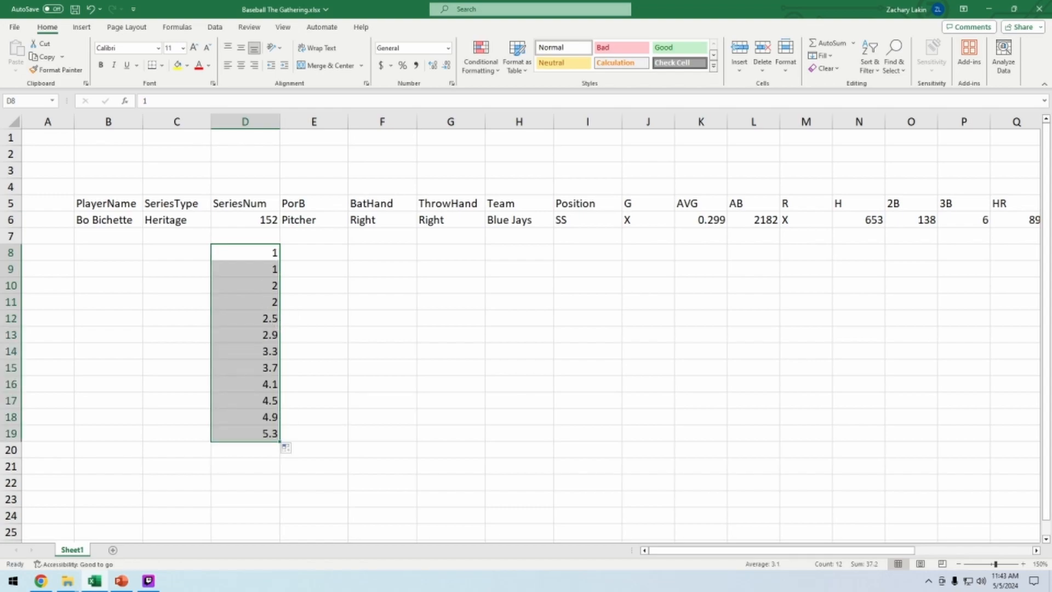
key("ctrl+z")
key("ctrl+z")
key("ctrl+z")
key("ctrl+z")
key("ctrl+z")
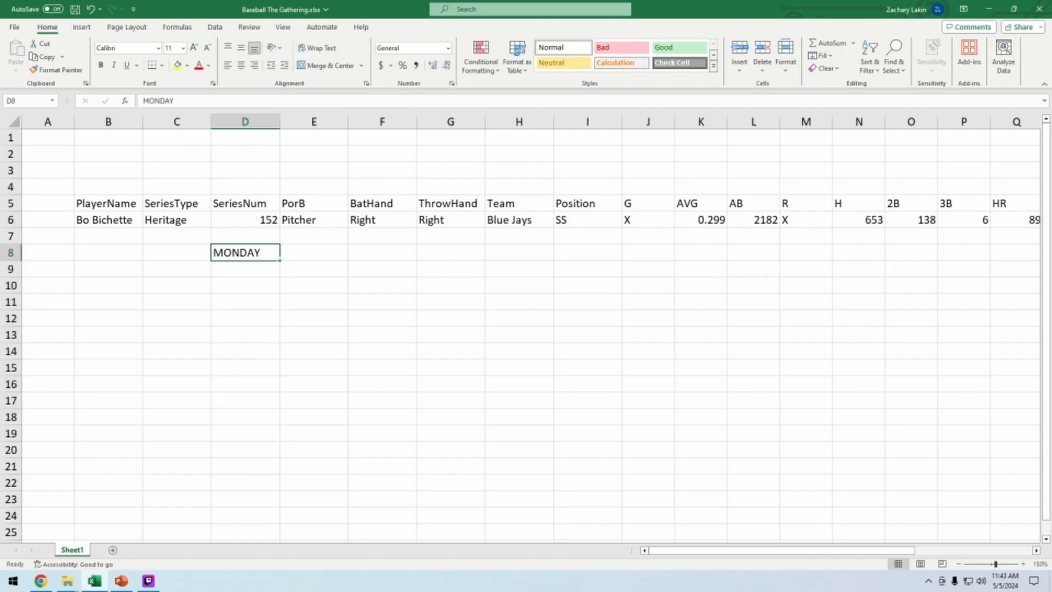
Fill weekday names from MONDAY down the SeriesNum column to row 23, then clear all but the first
left_click_drag(280, 261, 280, 506)
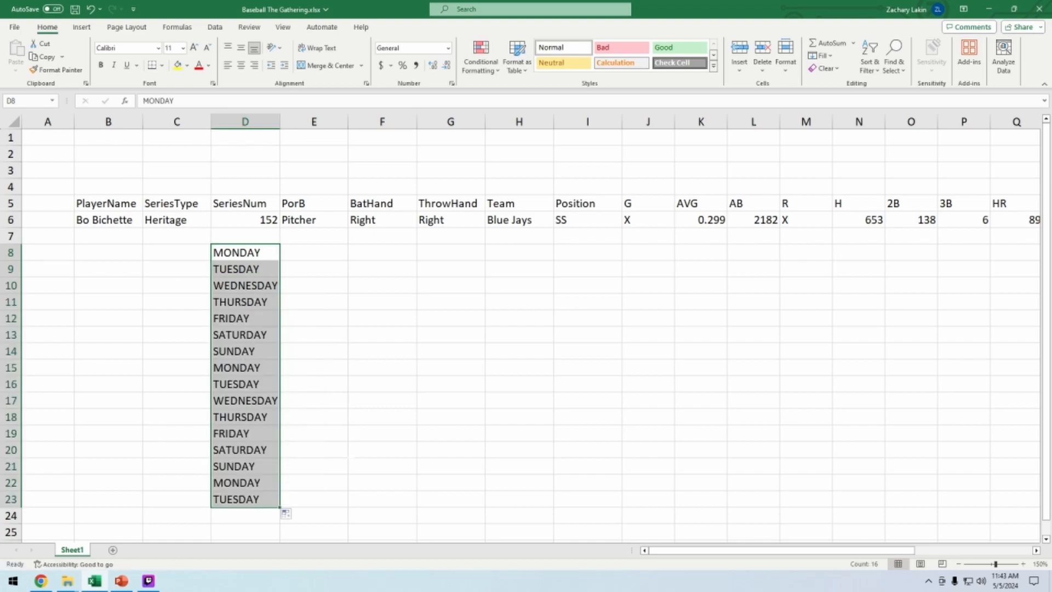
left_click(394, 466)
left_click_drag(241, 499, 244, 269)
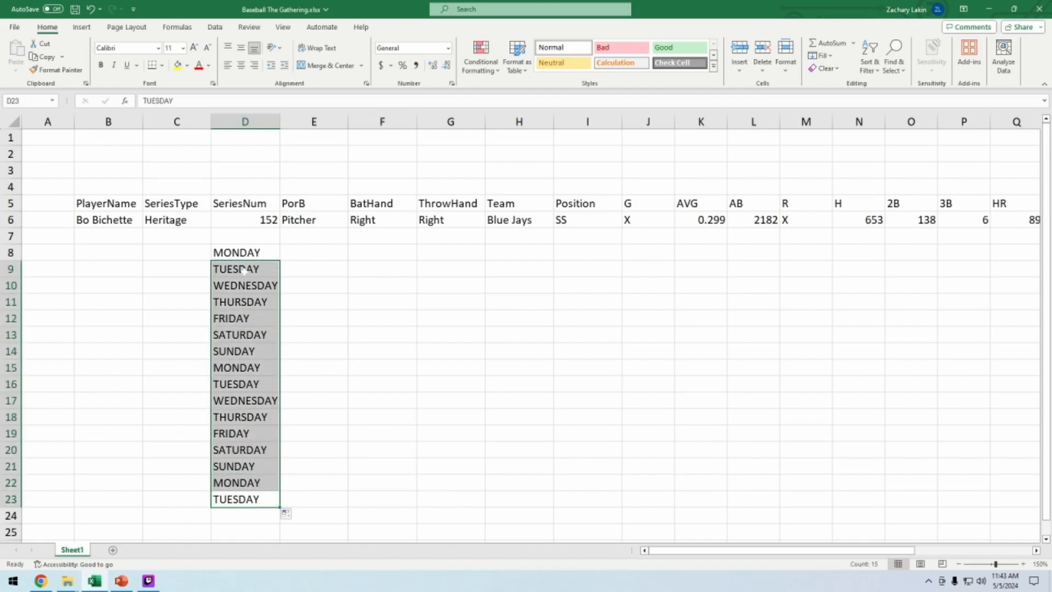
key("Delete")
Fill the weekday series from MONDAY across to column K and down to row 20, then undo it
left_click(243, 257)
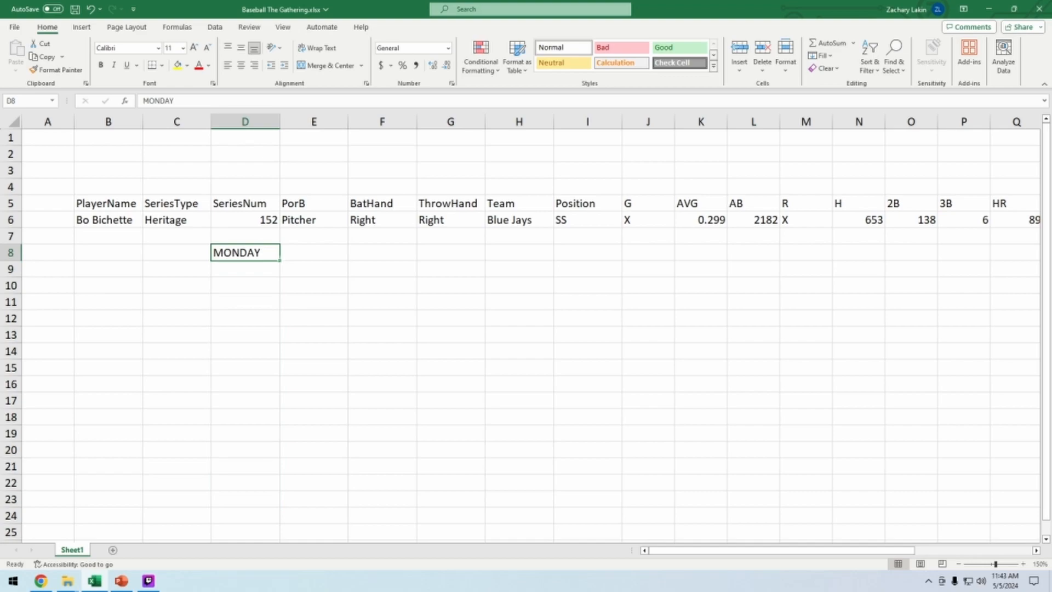
left_click_drag(280, 260, 729, 458)
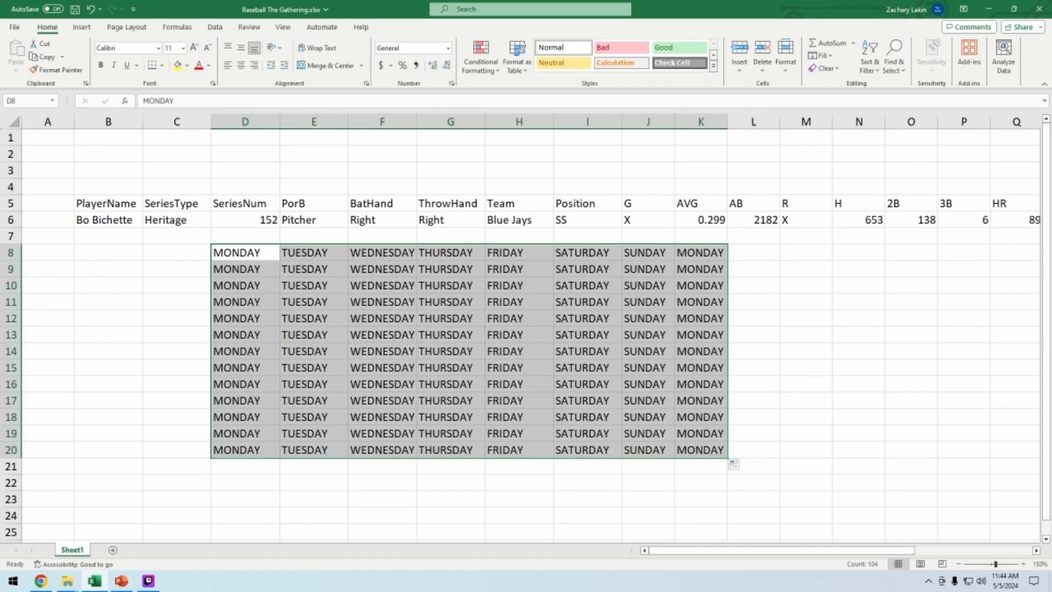
key("ctrl+z")
key("ctrl+z")
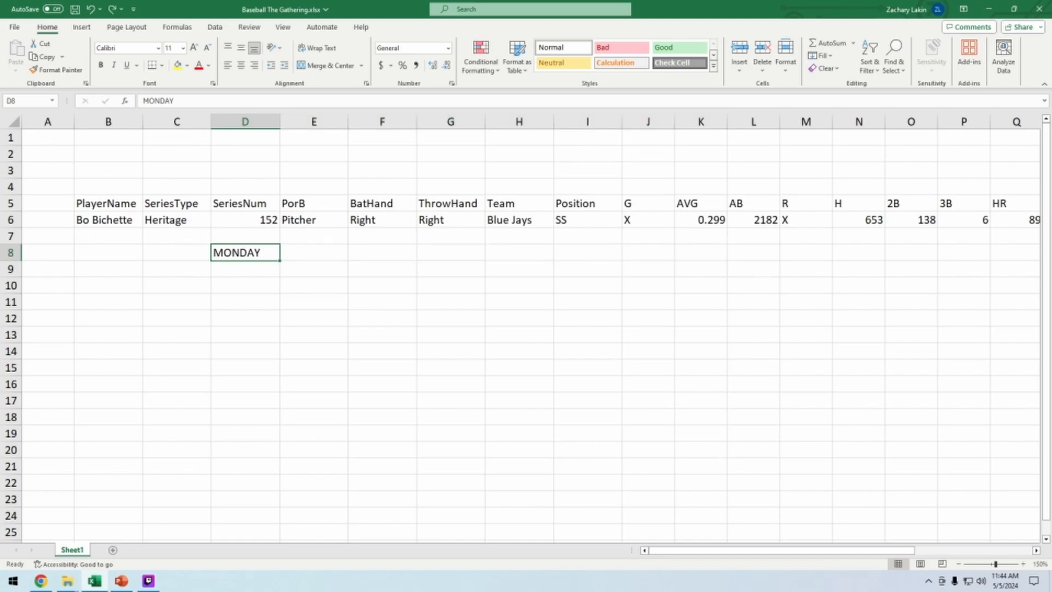
key("ctrl+z")
Clear the weekday entries from the SeriesNum column
left_click(288, 516)
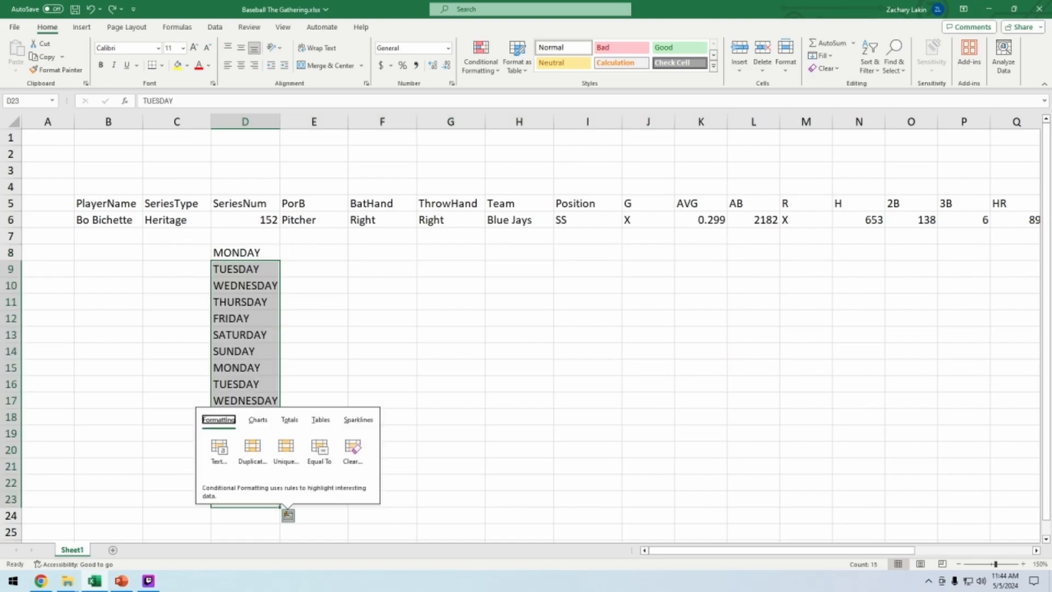
left_click(519, 367)
left_click_drag(245, 252, 245, 518)
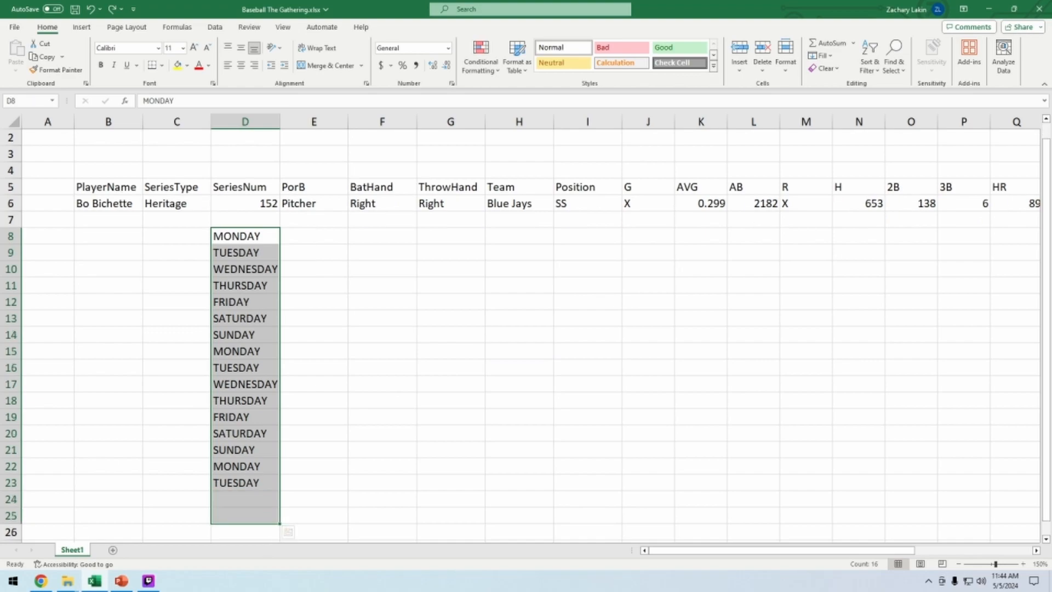
key("Delete")
Name the range covering the headers and Bo Bichette's row, B5 through X6, as Stats
left_click_drag(899, 551, 912, 549)
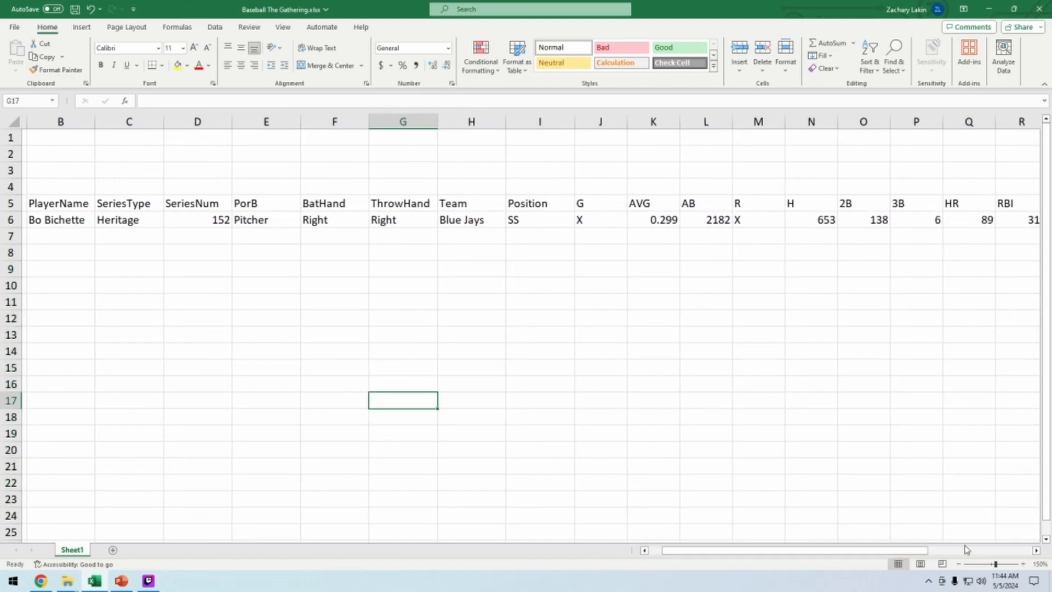
left_click(959, 564)
left_click(959, 565)
left_click(960, 564)
left_click(959, 565)
left_click(959, 564)
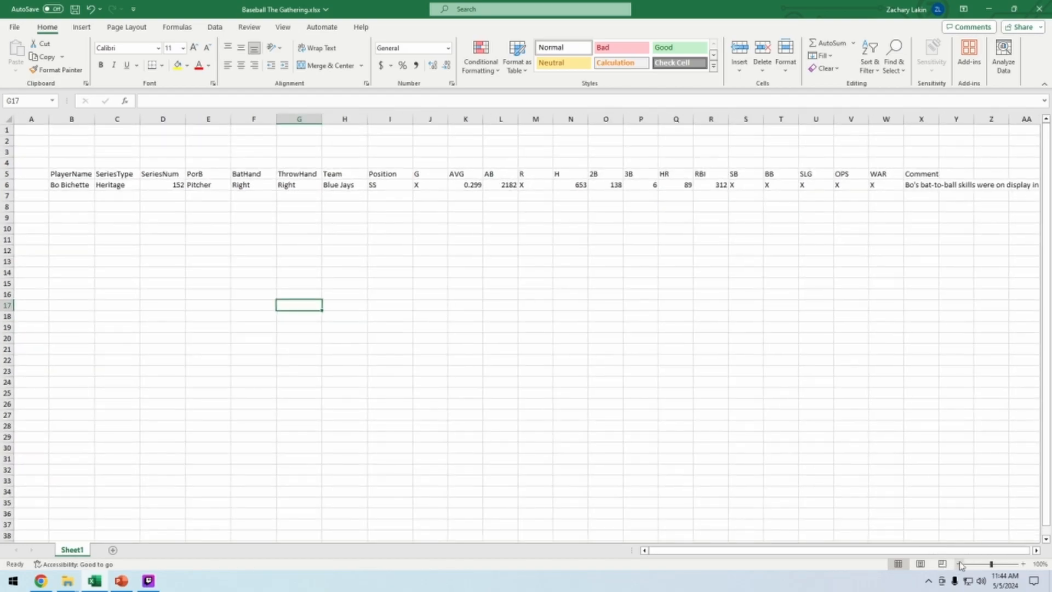
left_click_drag(1003, 553, 1007, 551)
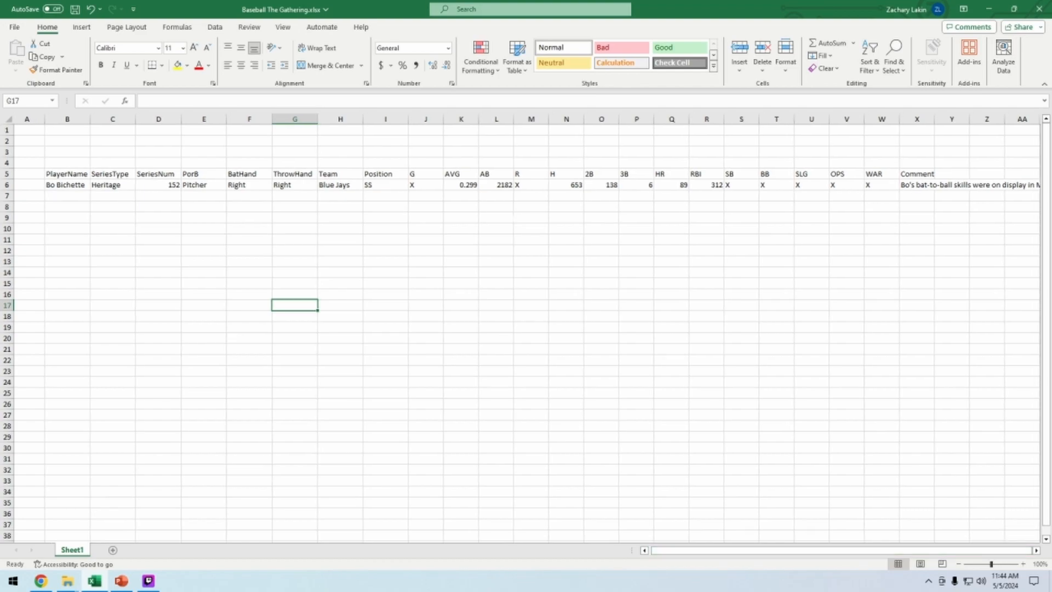
left_click(68, 174)
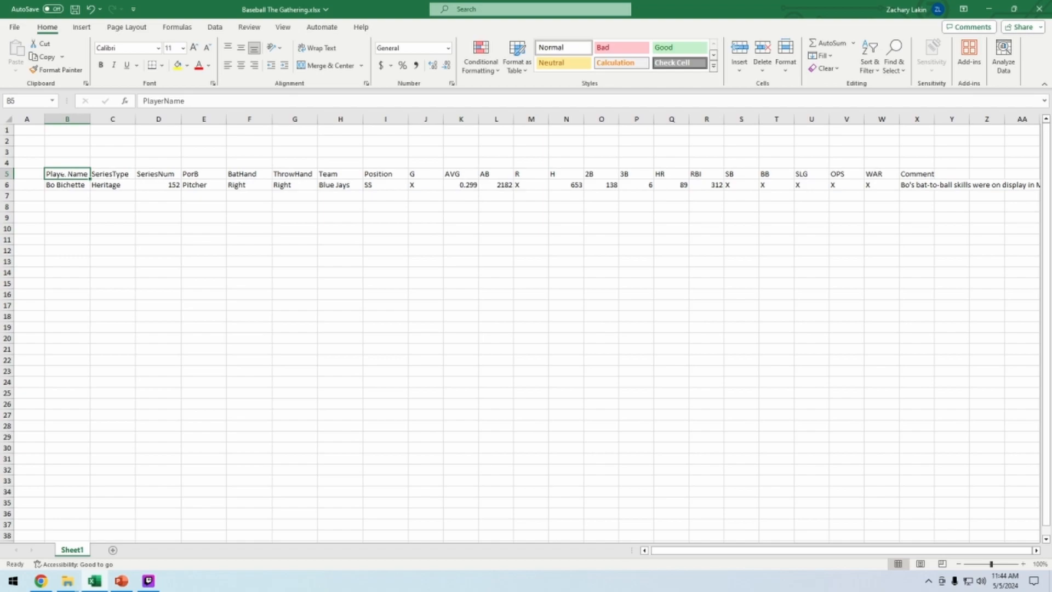
left_click(73, 185)
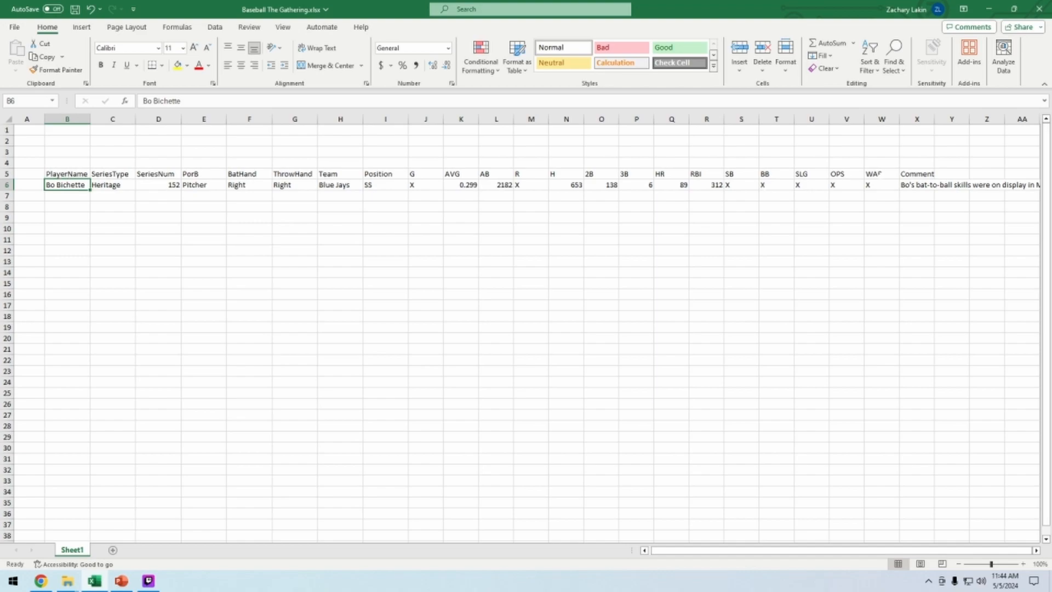
left_click_drag(68, 173, 912, 185)
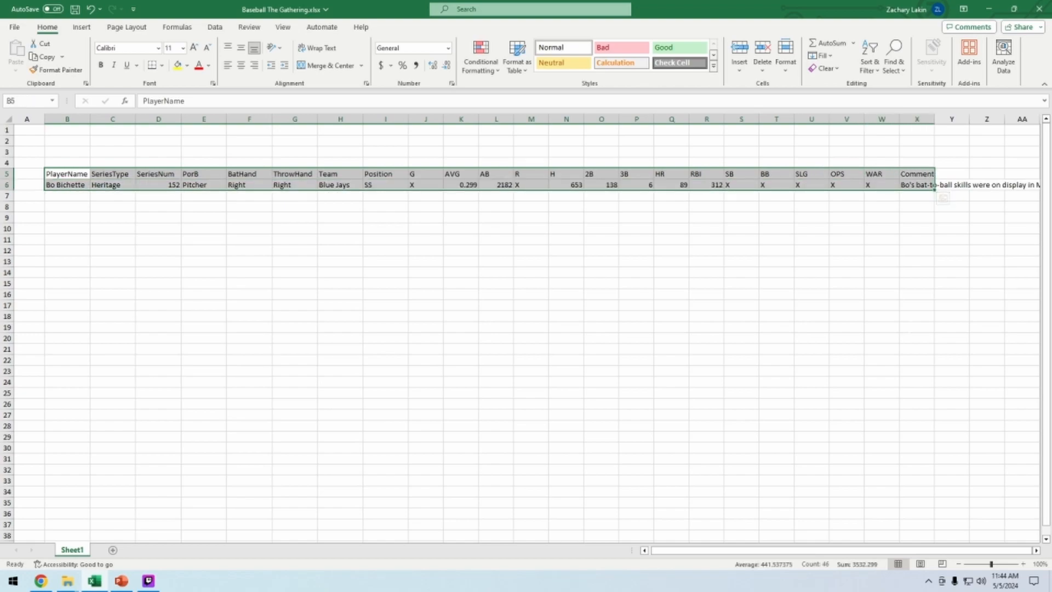
left_click(20, 100)
type("table")
key("BackSpace")
key("BackSpace")
key("BackSpace")
key("BackSpace")
key("BackSpace")
type("Table")
key("BackSpace")
key("BackSpace")
key("BackSpace")
key("BackSpace")
key("BackSpace")
type("Stats")
key("Return")
Select the Stats range from the name box to check what it covers
left_click(249, 240)
left_click(51, 102)
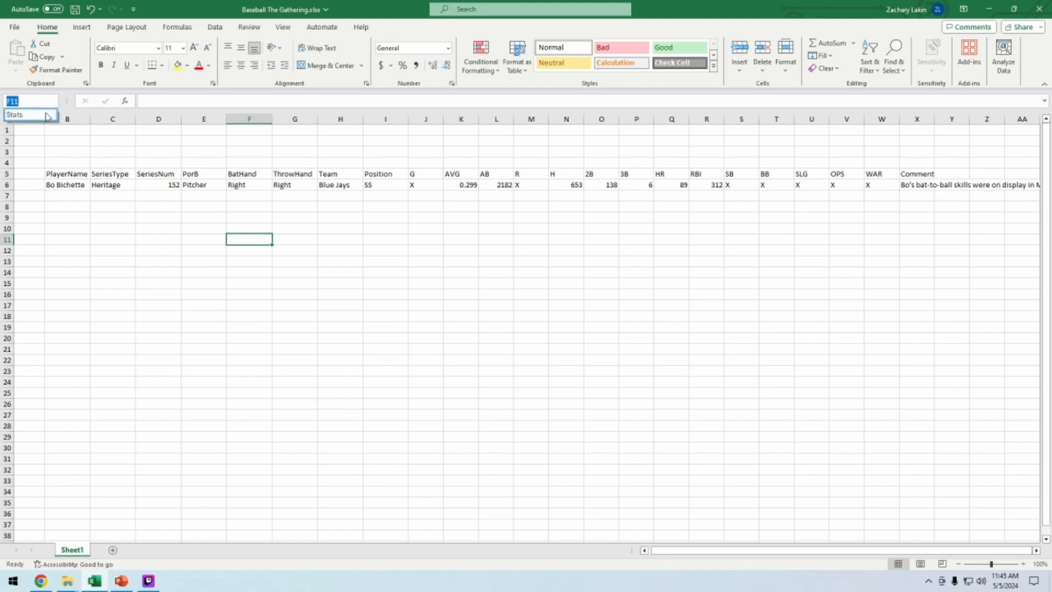
left_click(21, 114)
left_click(158, 338)
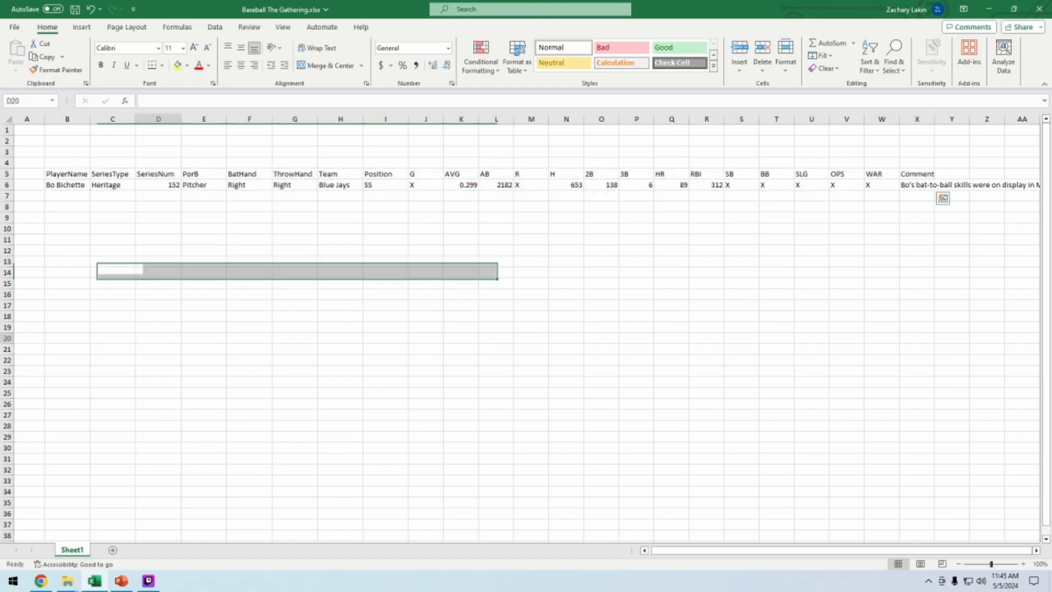
left_click(52, 101)
left_click(39, 115)
left_click(158, 317)
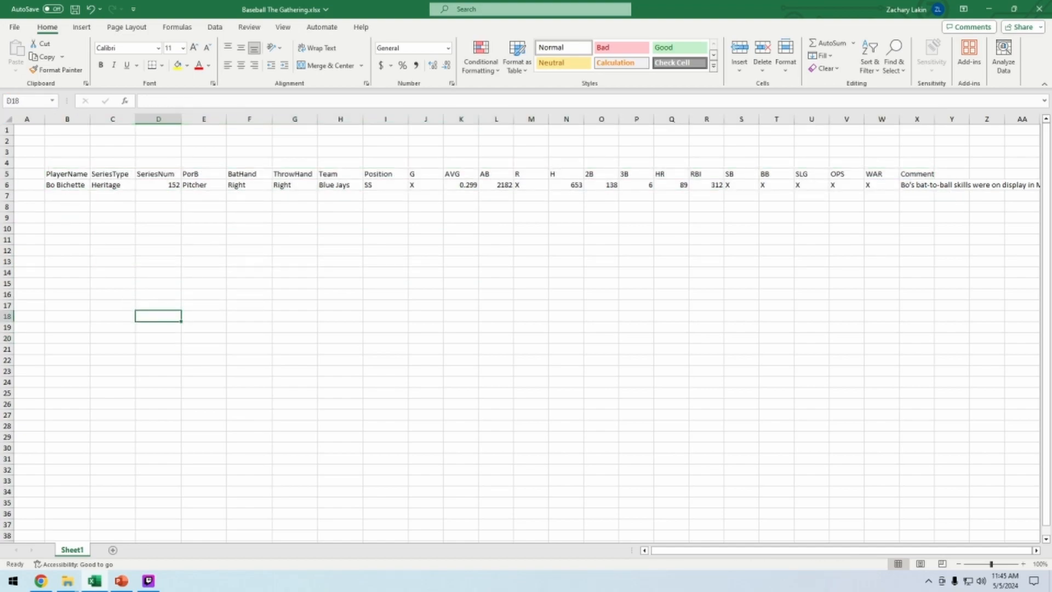
Open the list of defined names to paste and cancel it
key("F3")
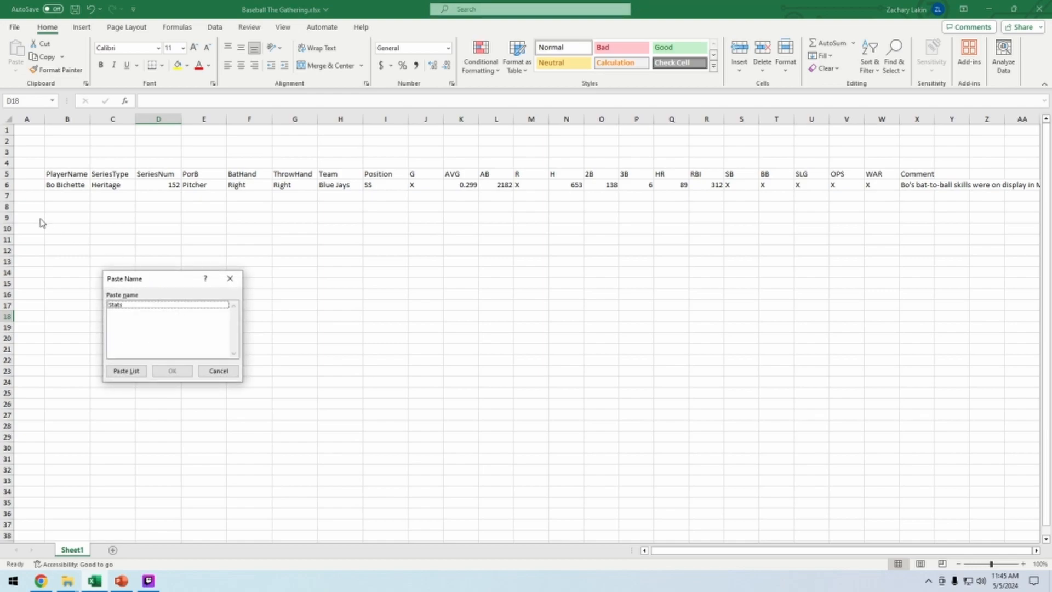
left_click_drag(127, 277, 171, 224)
left_click(183, 247)
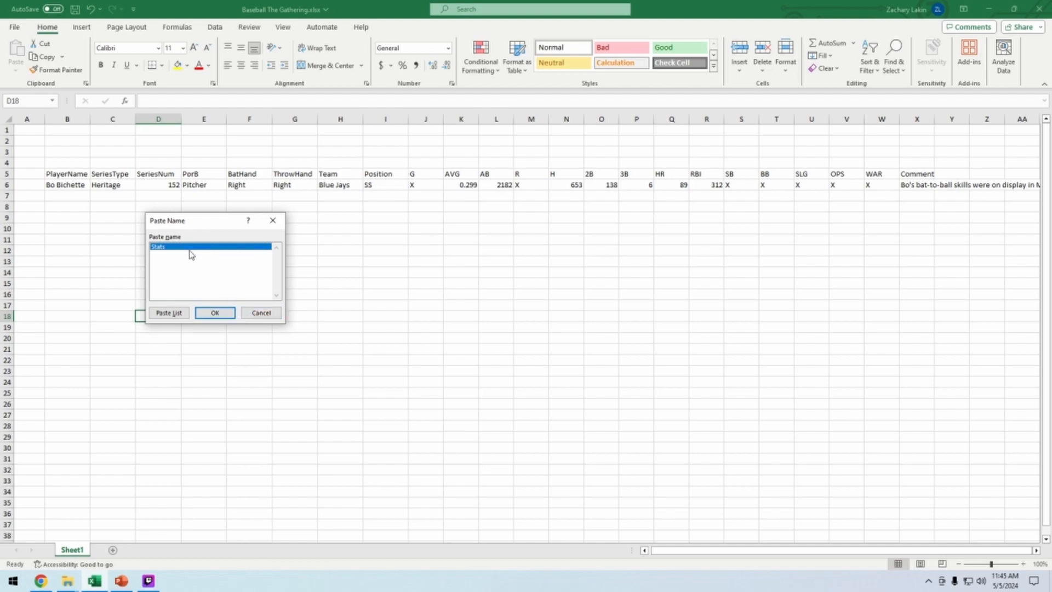
left_click(262, 313)
Open the Name Manager and inspect the Stats name's definition without changing it
key("ctrl+F3")
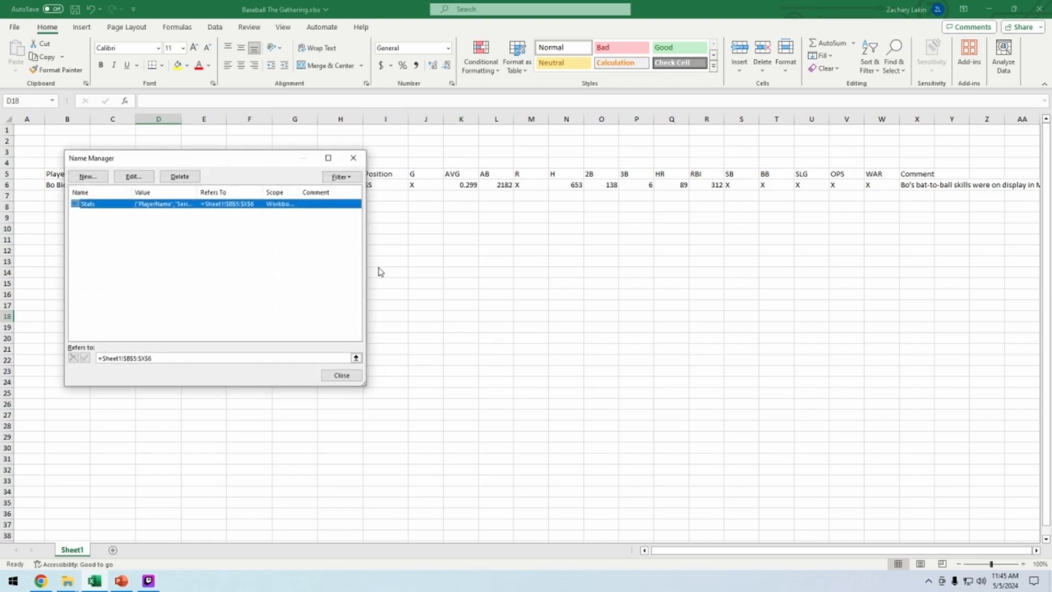
left_click_drag(194, 159, 178, 221)
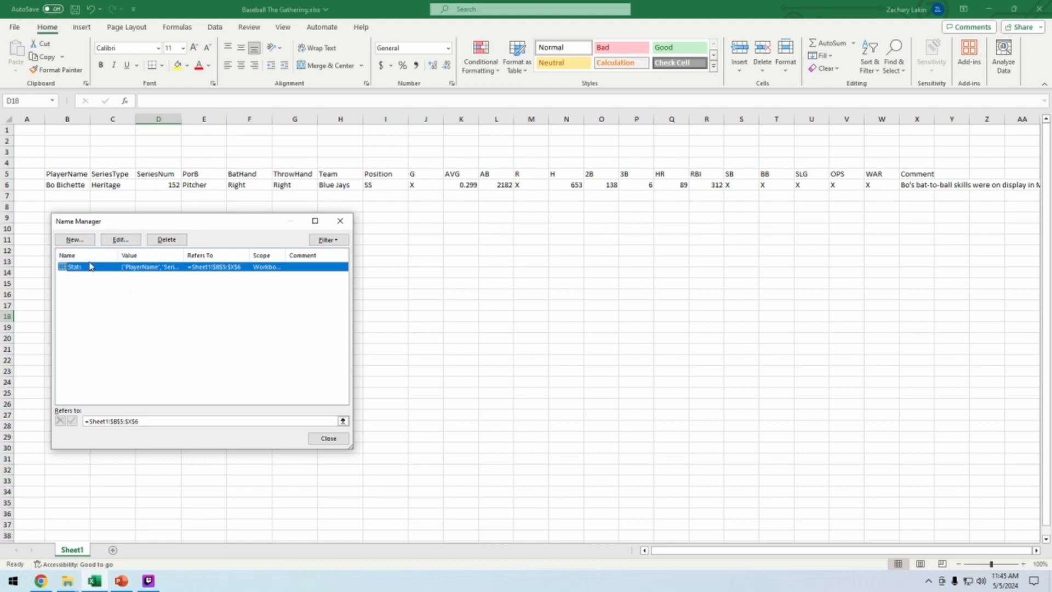
left_click(130, 244)
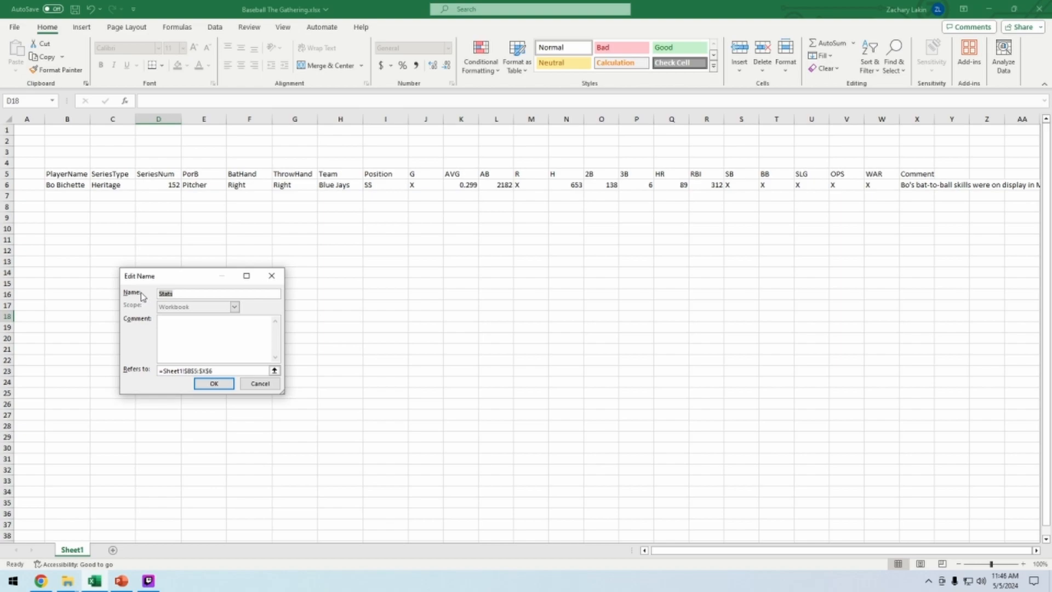
left_click(173, 294)
left_click(260, 384)
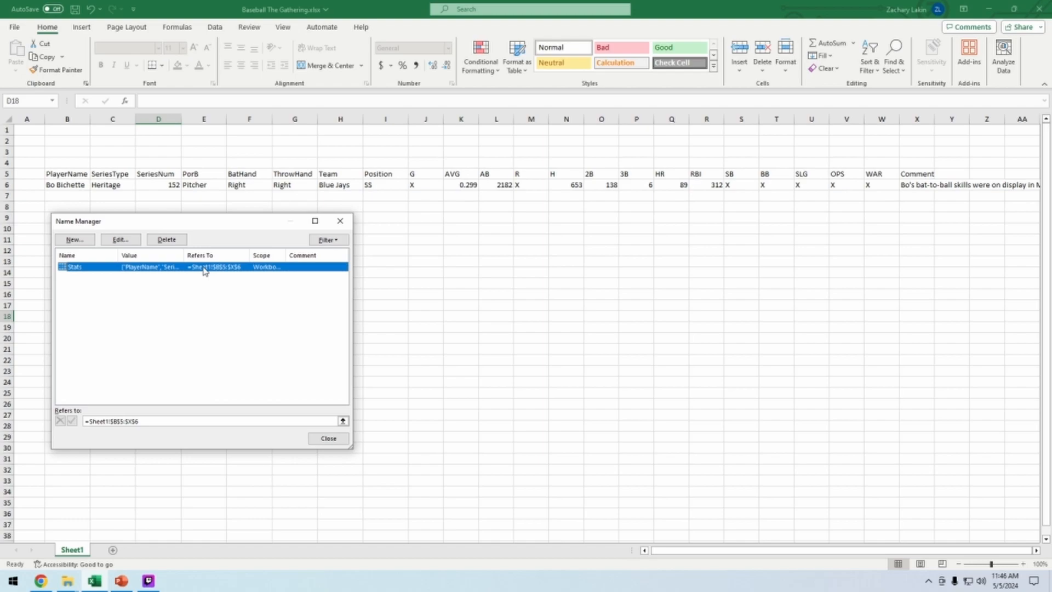
Delete the Stats name in the Name Manager and close it
left_click(167, 241)
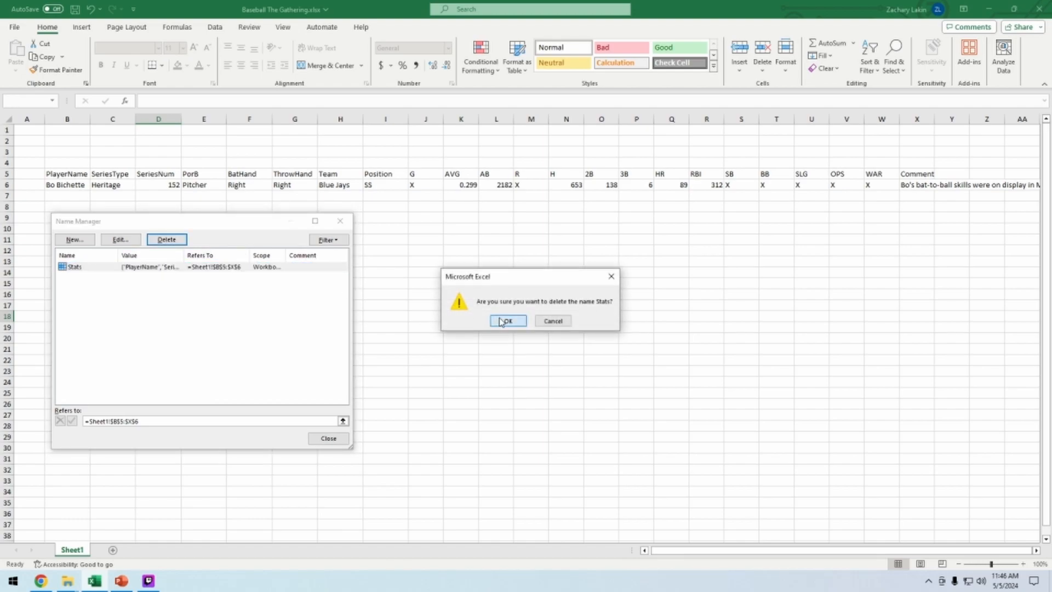
left_click(506, 321)
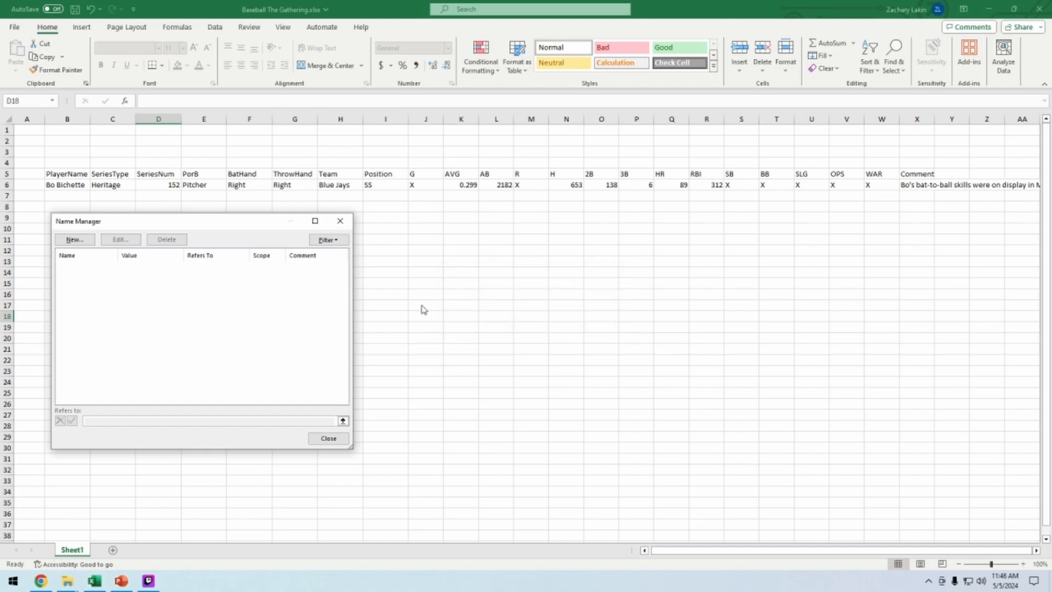
left_click(337, 440)
Jump to cell B7 and enter Bo Jackson as a new player name
left_click(204, 294)
left_click(52, 102)
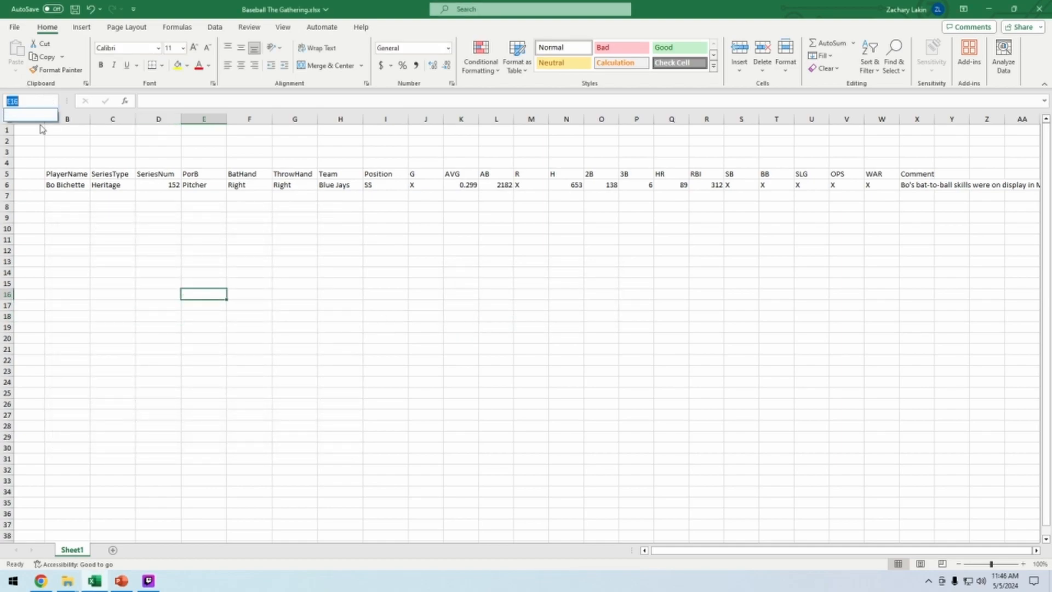
type("B7")
key("Return")
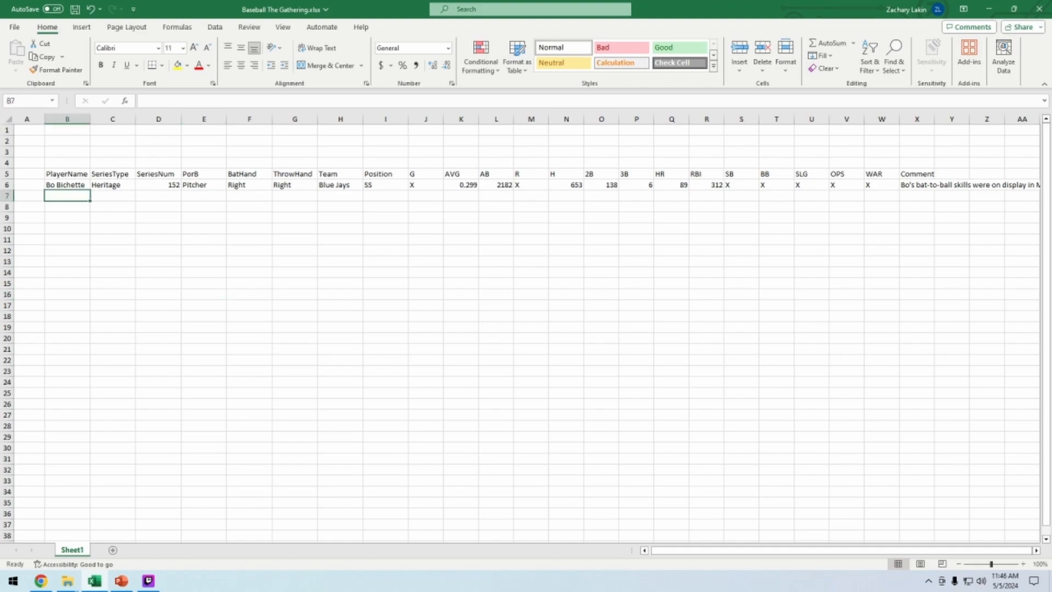
left_click(204, 196)
left_click(67, 196)
type("Bo Jackson")
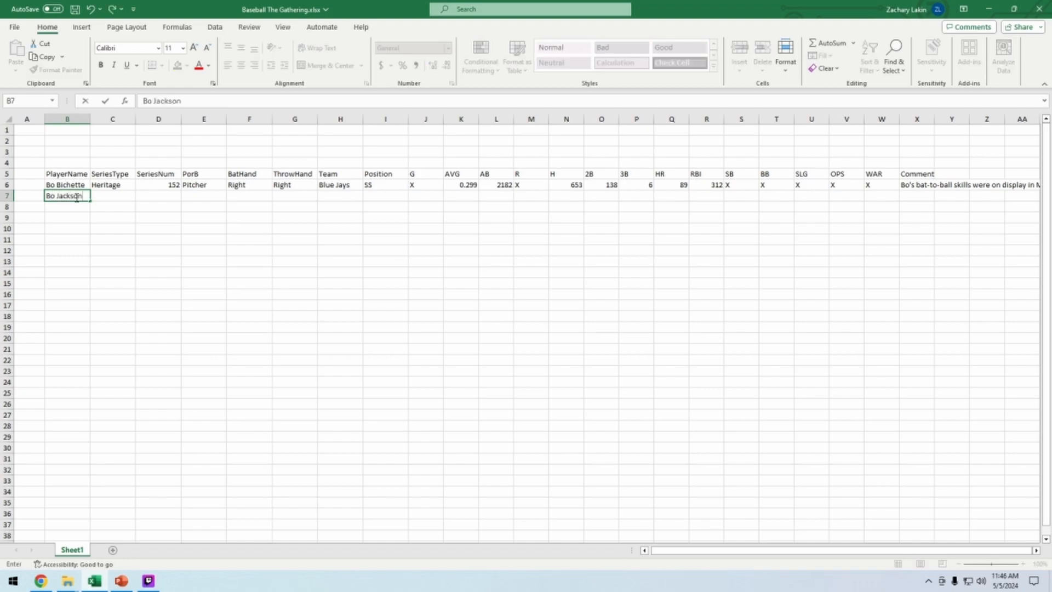
Enter short stop in the PorB column of row 7
key("Tab")
key("Tab")
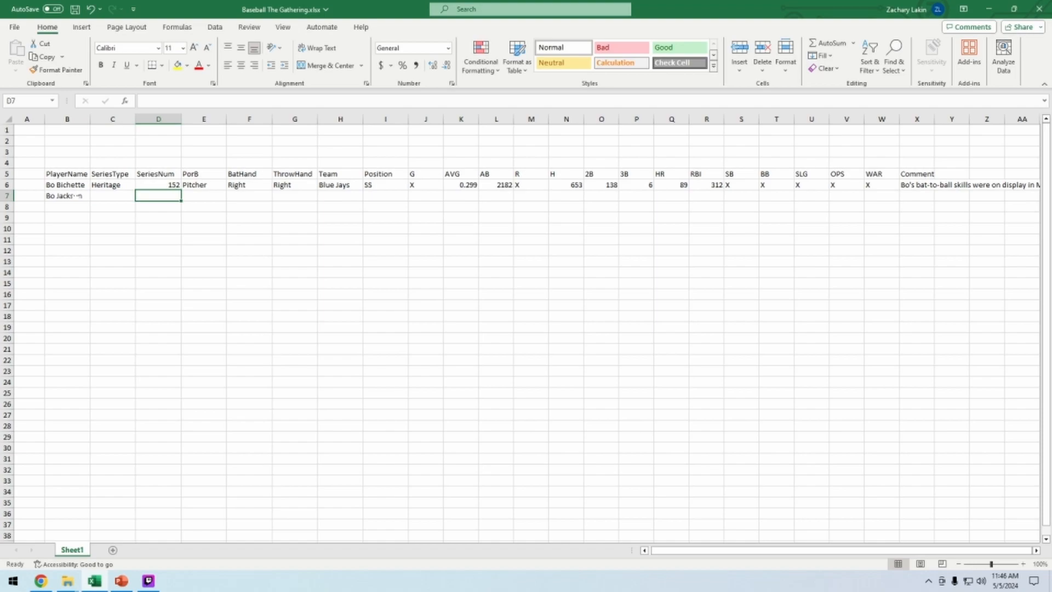
key("Tab")
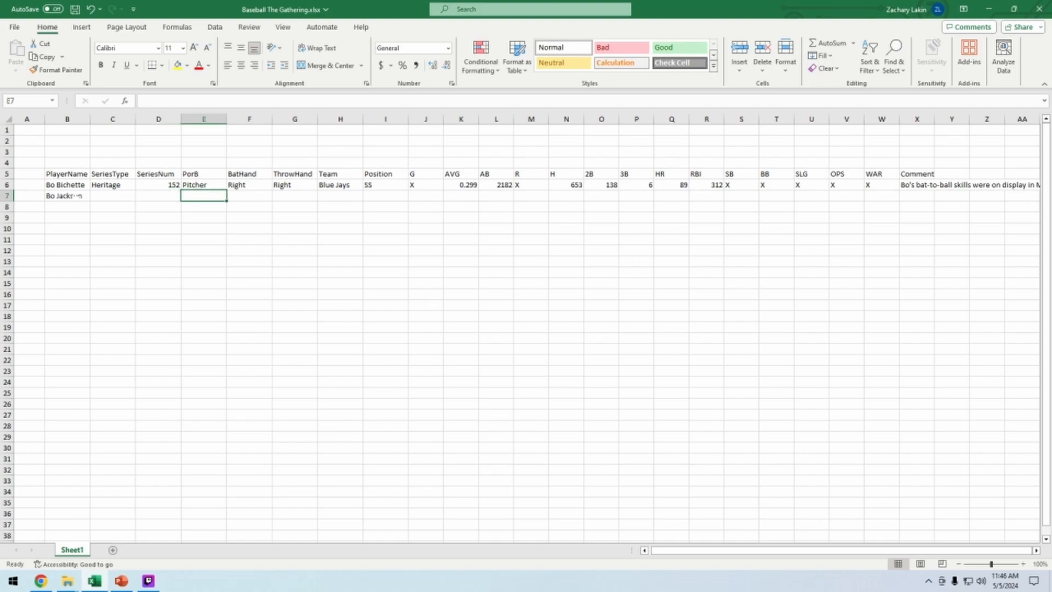
type("short stop")
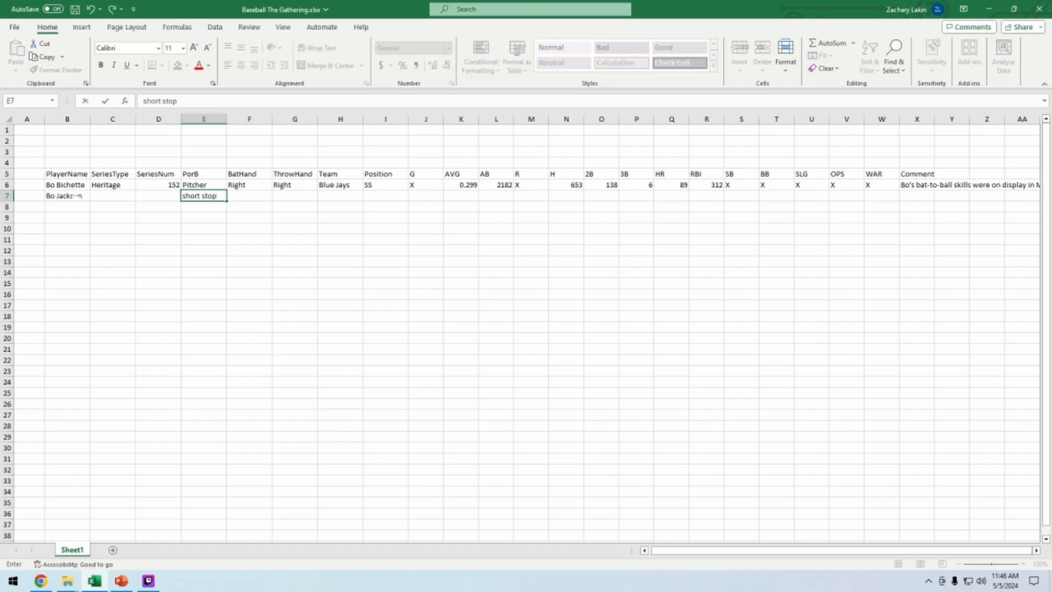
key("Return")
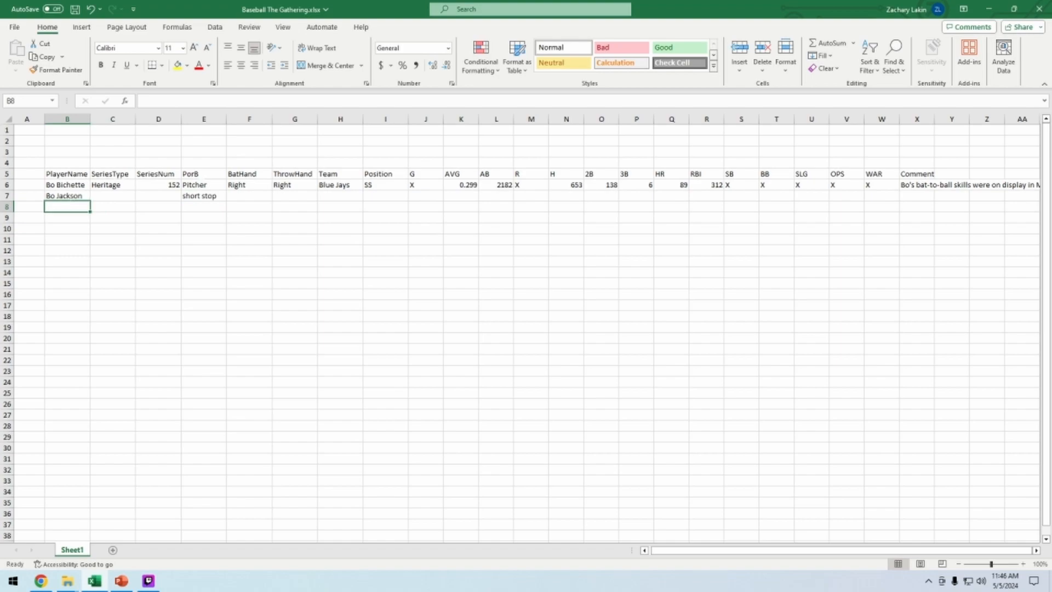
Clear the row 7 entries from B7 through E7
left_click(211, 185)
left_click(232, 186)
left_click(295, 250)
left_click(213, 196)
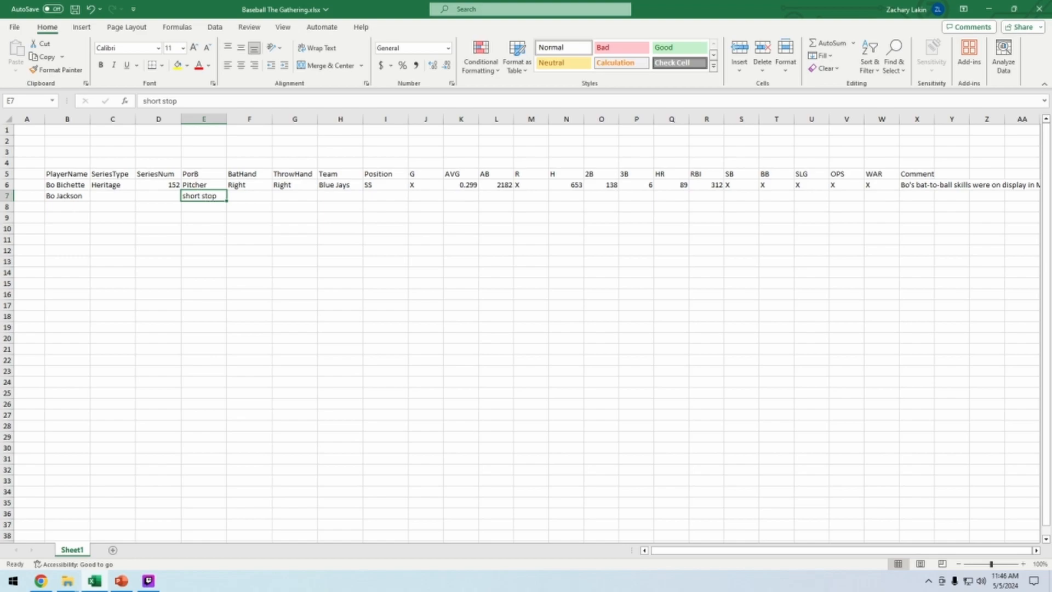
left_click_drag(66, 196, 204, 196)
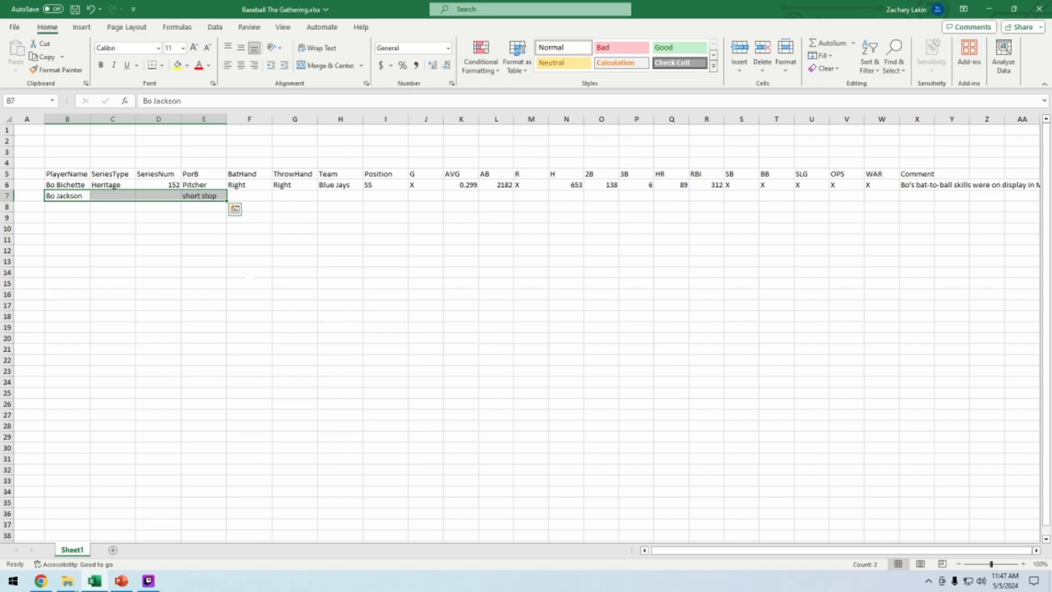
key("Delete")
left_click(249, 272)
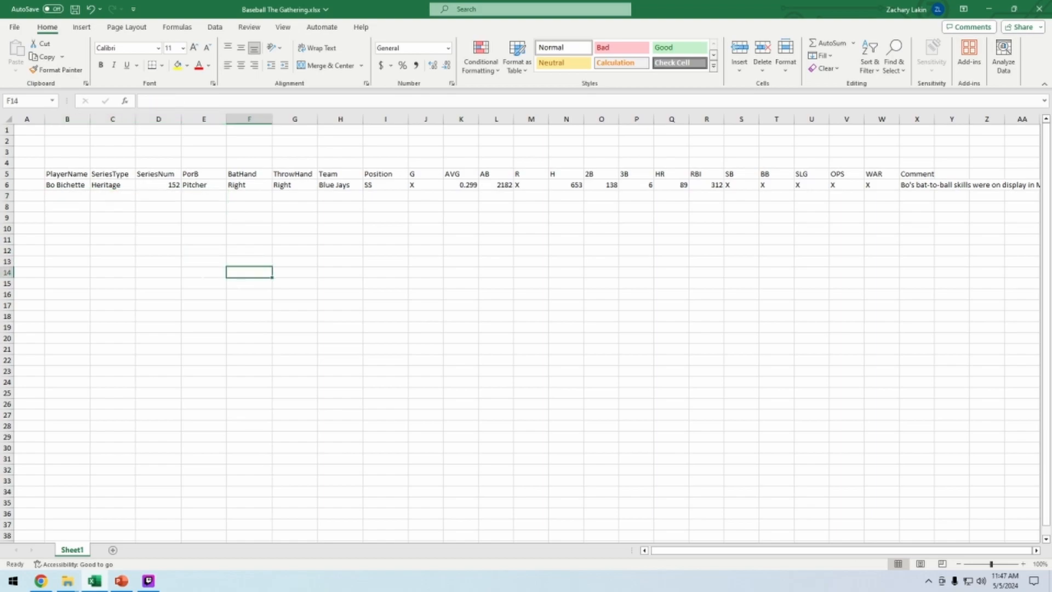
Try different ways of selecting the header row and Bo Bichette's row from B5 to X6
left_click(81, 175)
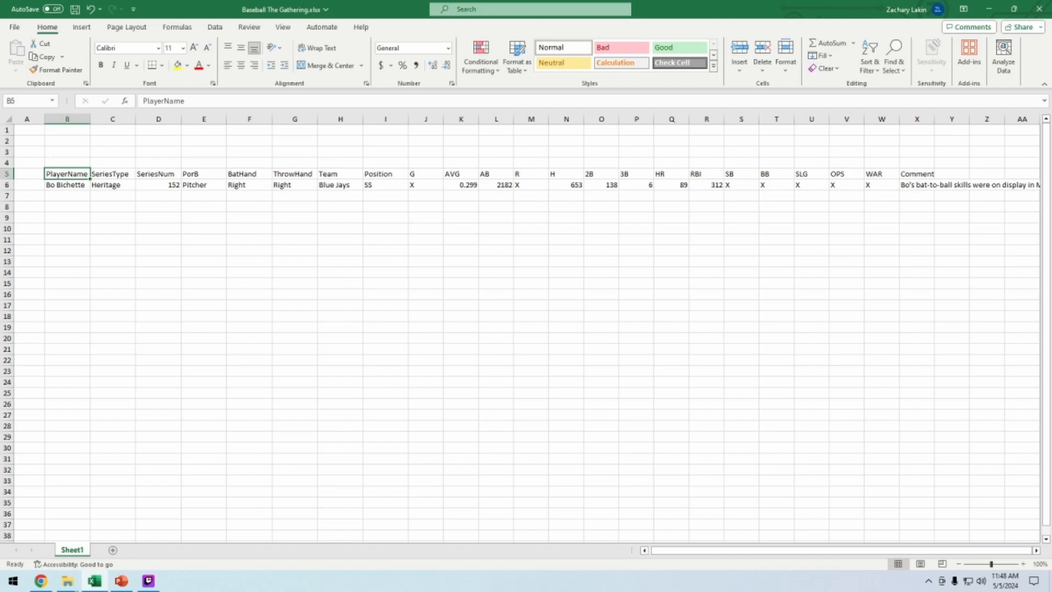
left_click_drag(57, 174, 936, 187)
left_click(66, 174)
left_click_drag(67, 174, 920, 174)
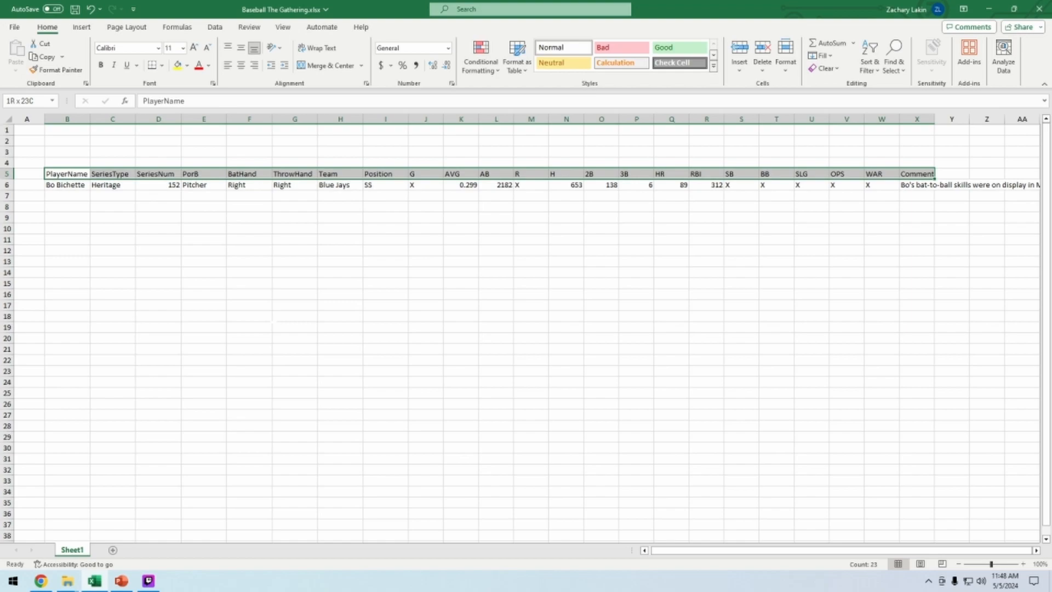
key("shift+Down")
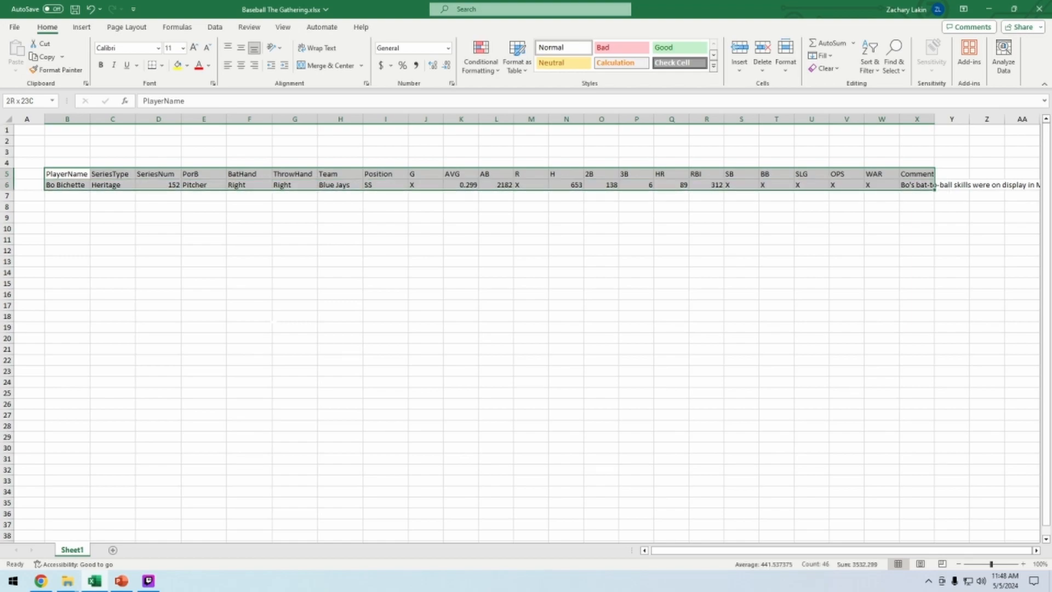
left_click(80, 176)
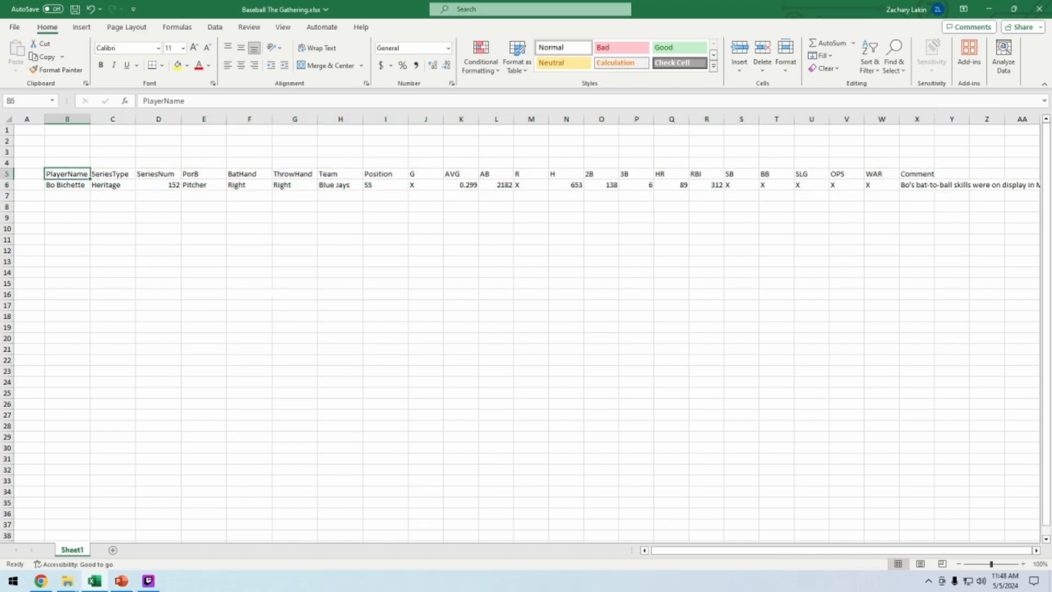
left_click(282, 295)
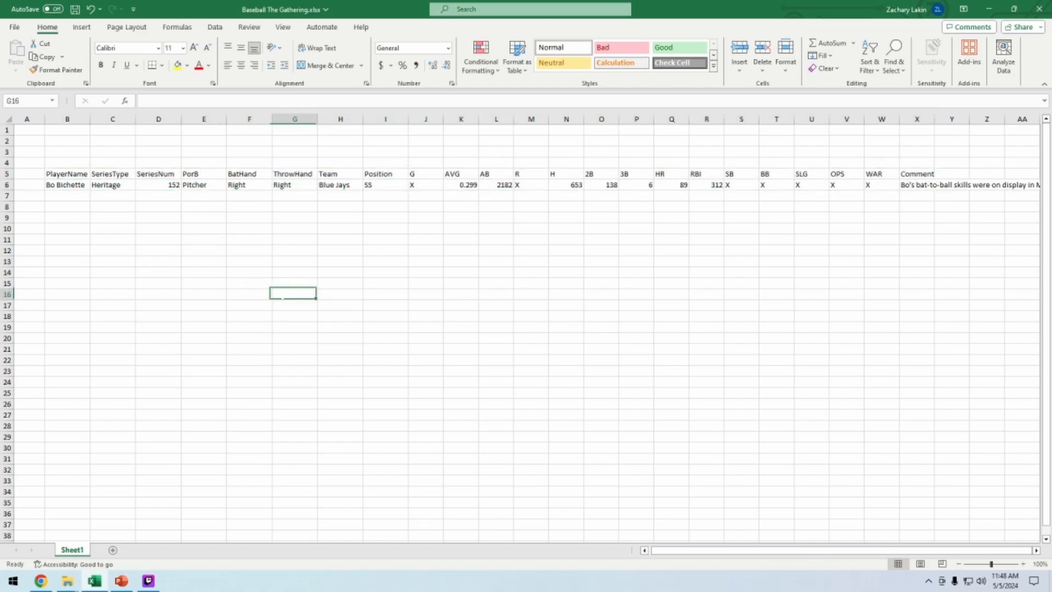
left_click(77, 174)
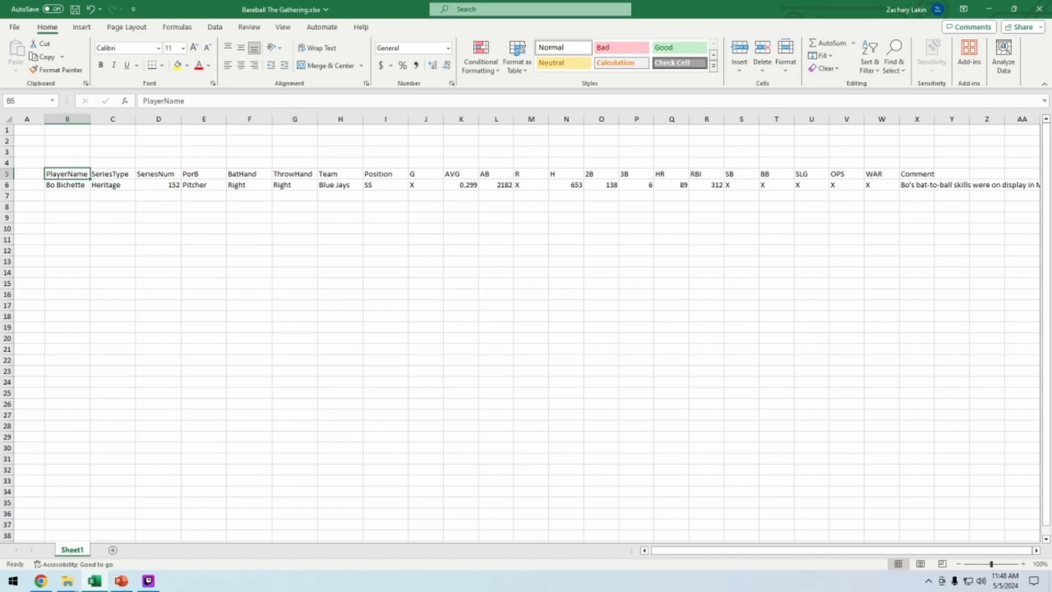
Convert the range B5 through X6 into a table with headers
key("ctrl+shift+Right")
key("shift+Down")
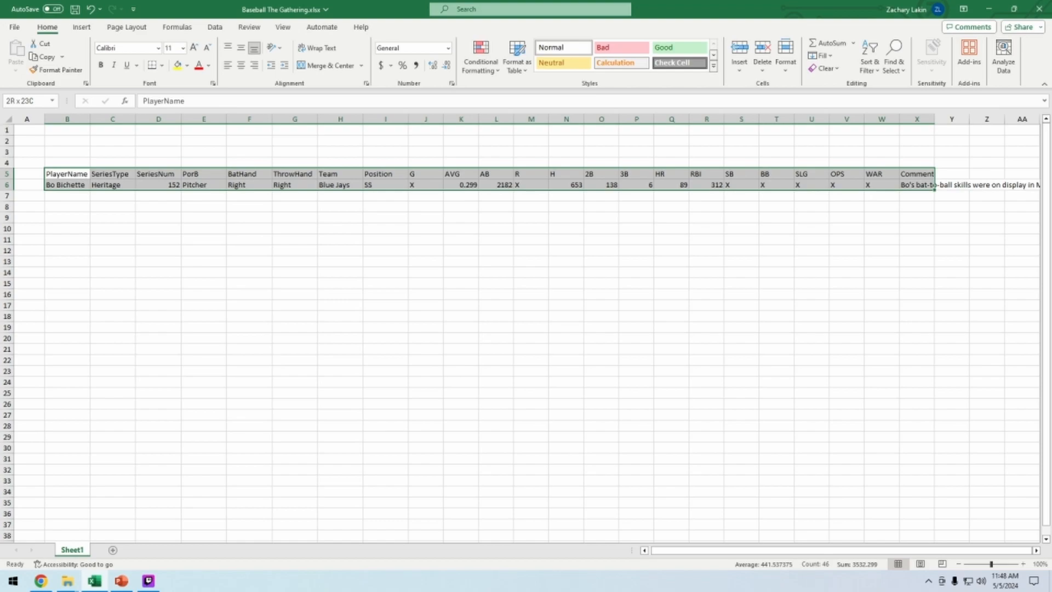
key("ctrl+t")
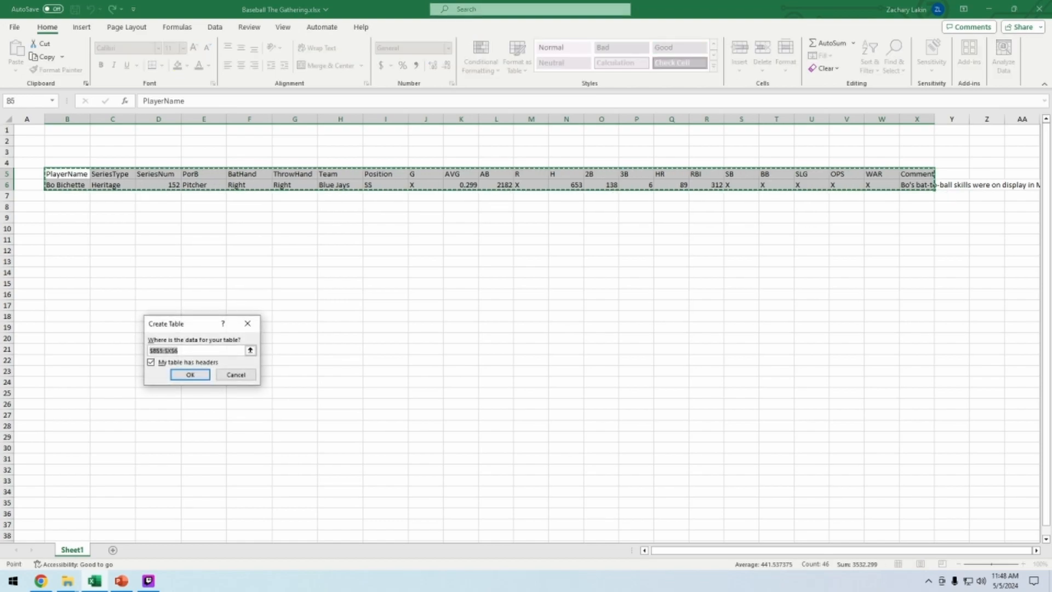
left_click_drag(188, 325, 187, 245)
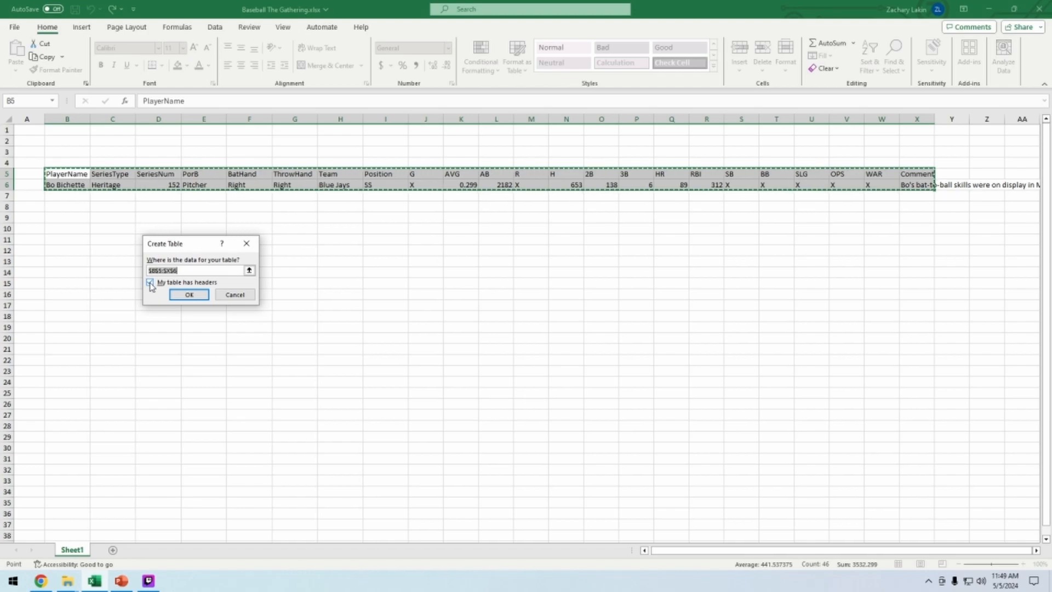
left_click(188, 294)
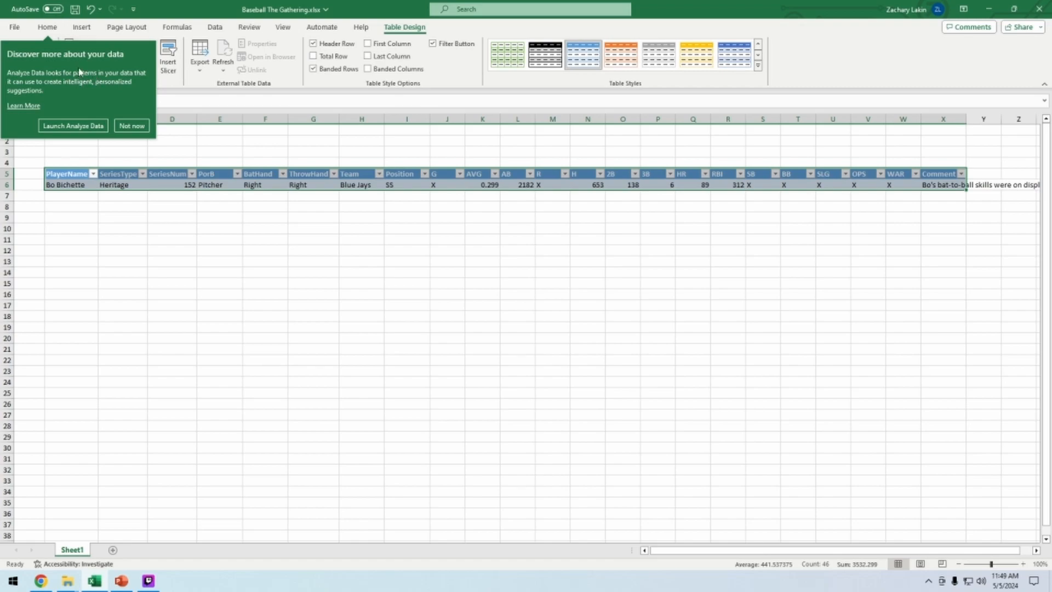
left_click(145, 128)
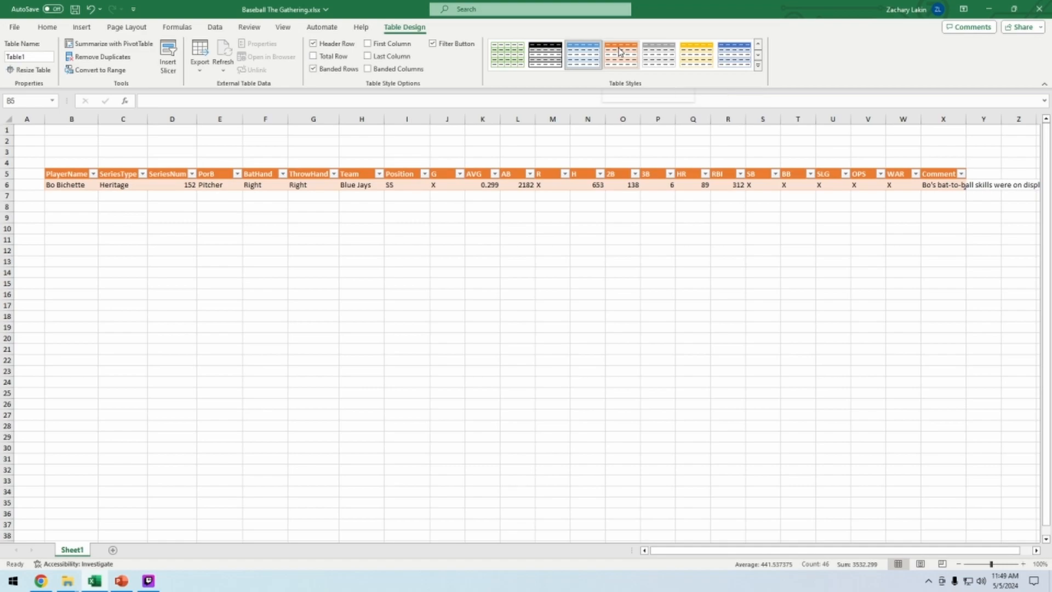
Apply a light blue style from the table styles gallery to the table
left_click(758, 55)
left_click(758, 66)
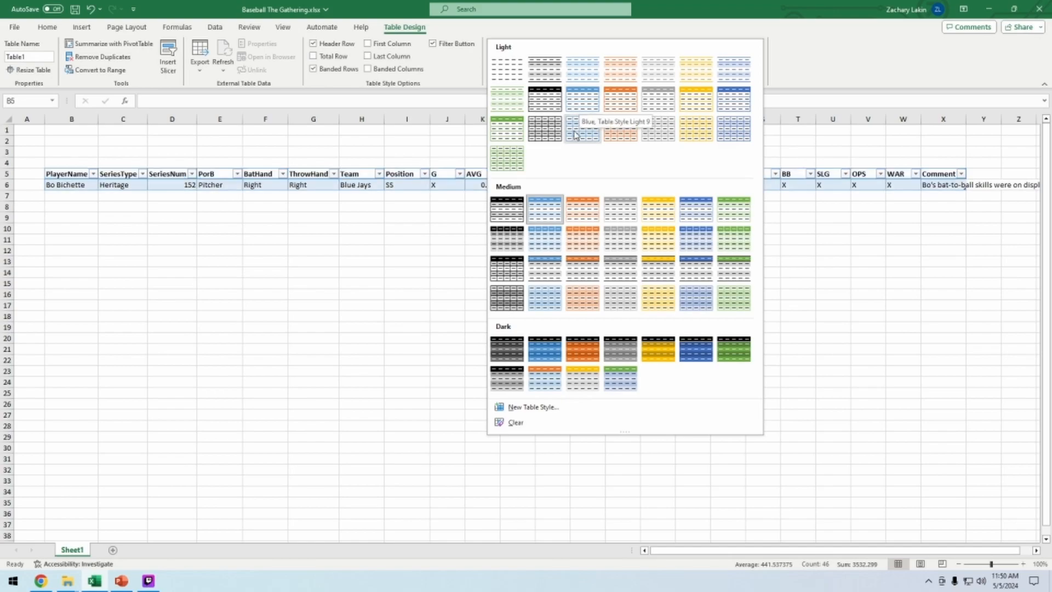
left_click(585, 103)
left_click(623, 272)
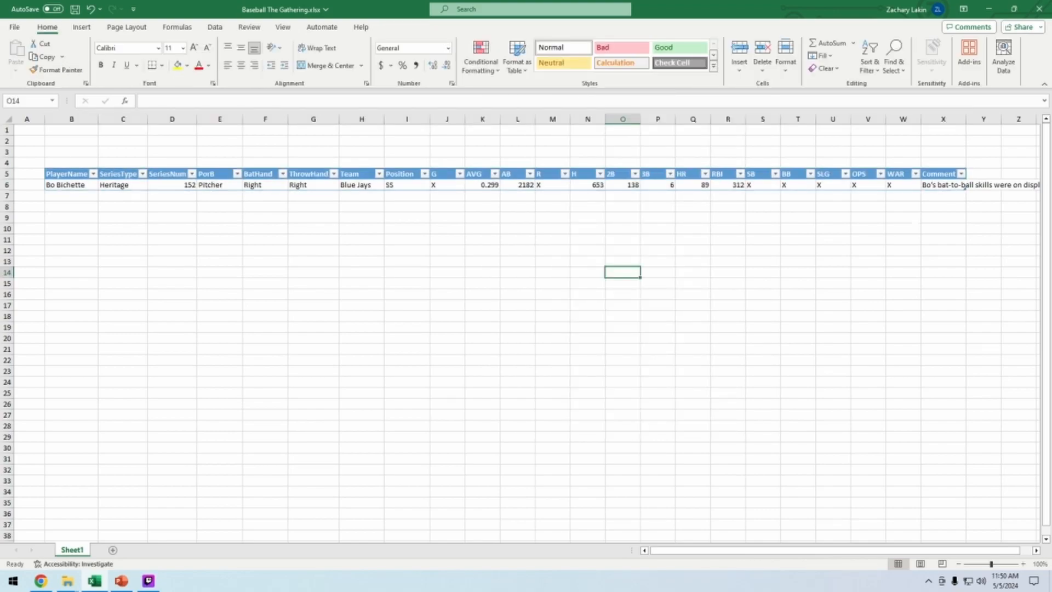
Resize the table to extend it down one row to include row 7
left_click(1024, 564)
left_click(1024, 564)
left_click(1023, 564)
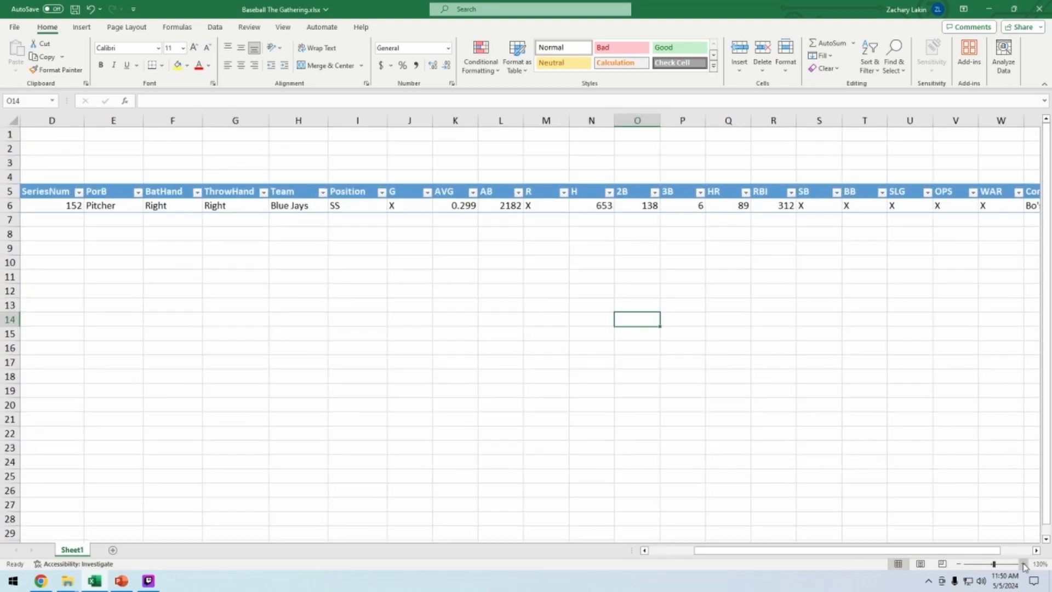
left_click(1023, 564)
left_click(1024, 564)
left_click(1023, 564)
left_click(1024, 564)
left_click_drag(977, 551, 1030, 552)
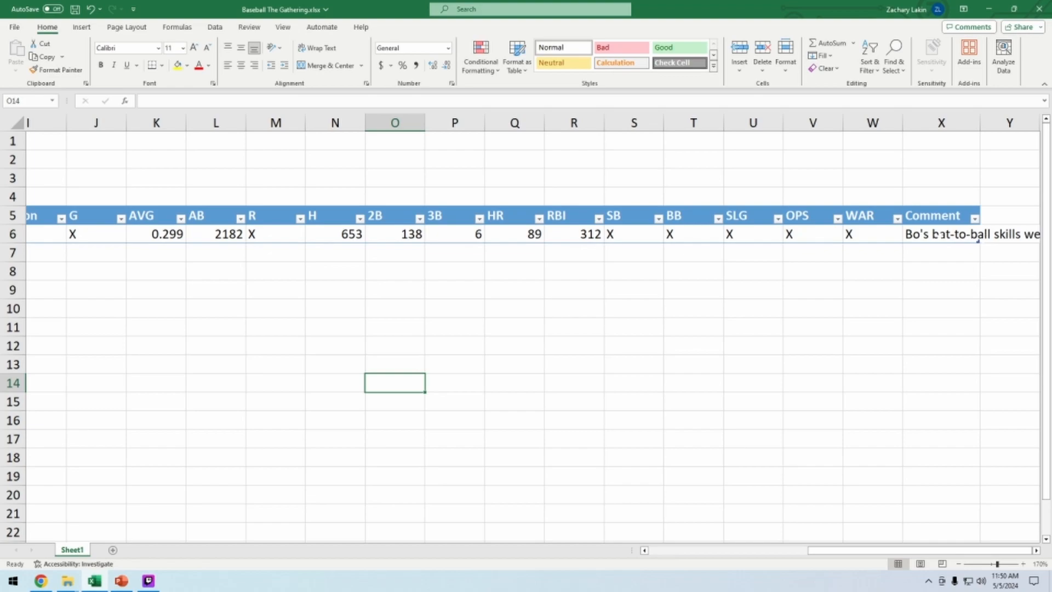
left_click_drag(978, 241, 978, 259)
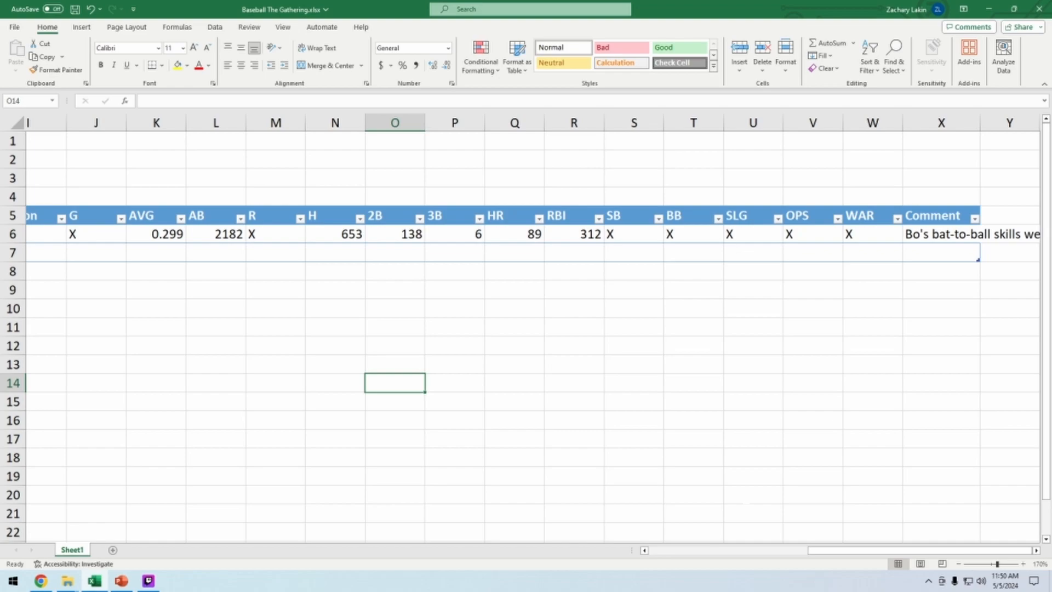
left_click_drag(838, 552, 656, 557)
left_click(498, 257)
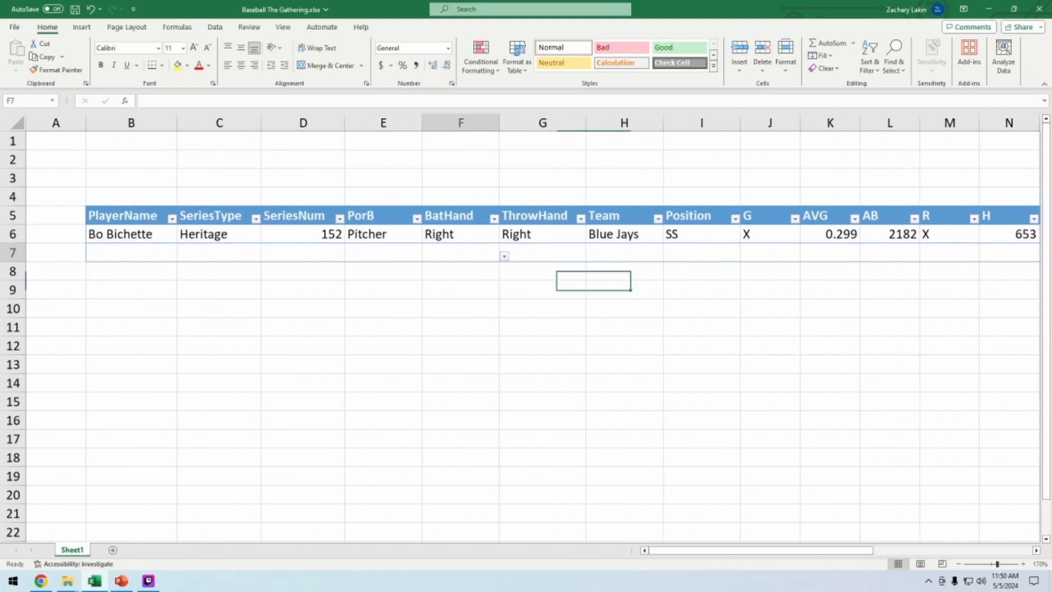
Open the PorB and BatHand dropdowns in the new table row 7 to check their options
left_click(504, 259)
left_click(518, 307)
left_click(403, 255)
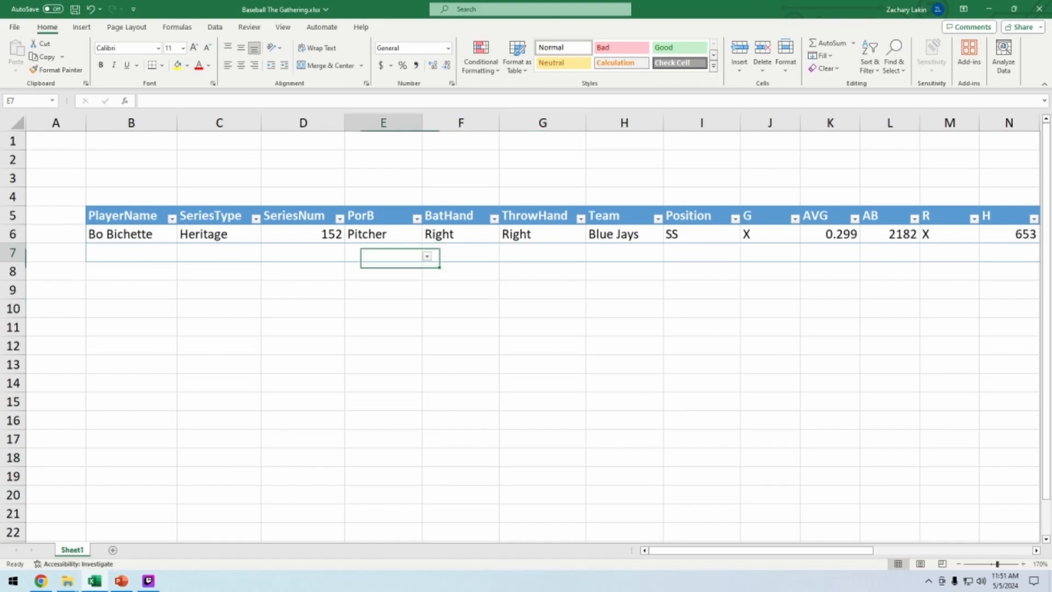
left_click(436, 256)
left_click(409, 255)
left_click(427, 256)
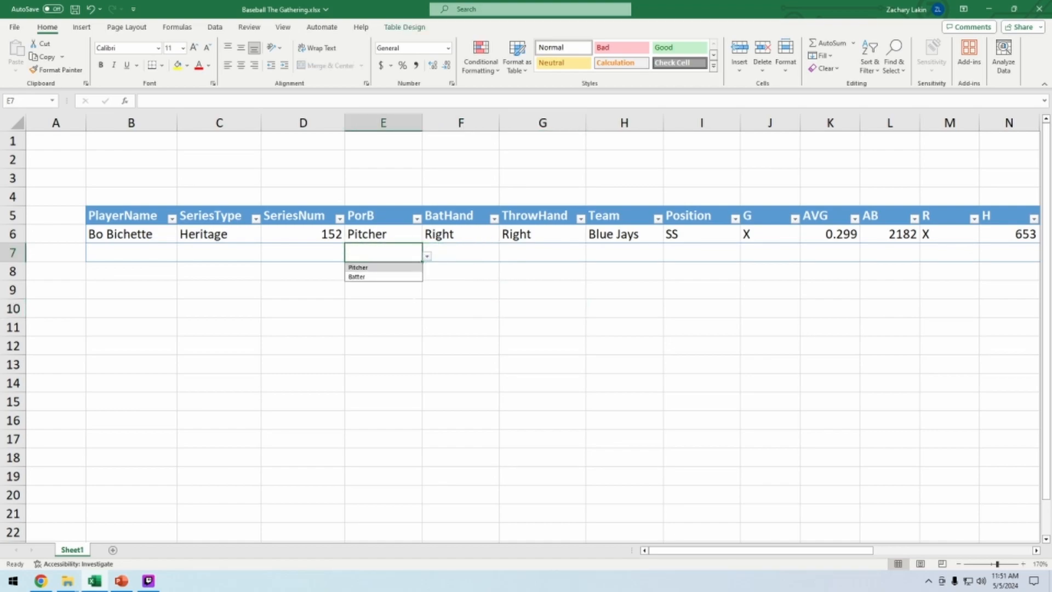
left_click(540, 346)
left_click(315, 253)
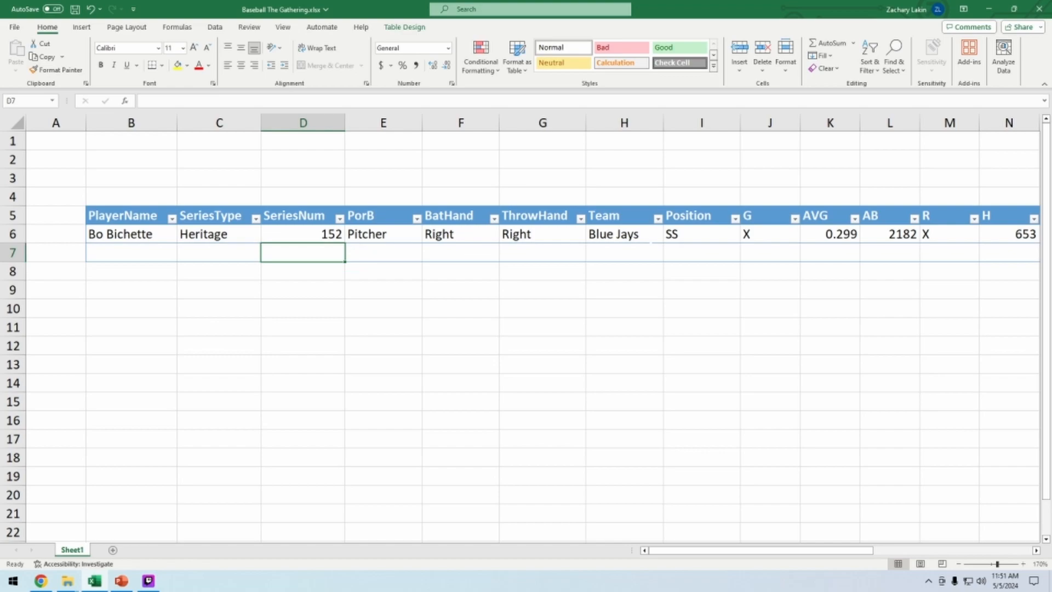
Resize the table back up so it ends at row 6, excluding row 7
left_click(639, 253)
left_click_drag(781, 550, 948, 539)
left_click(940, 271)
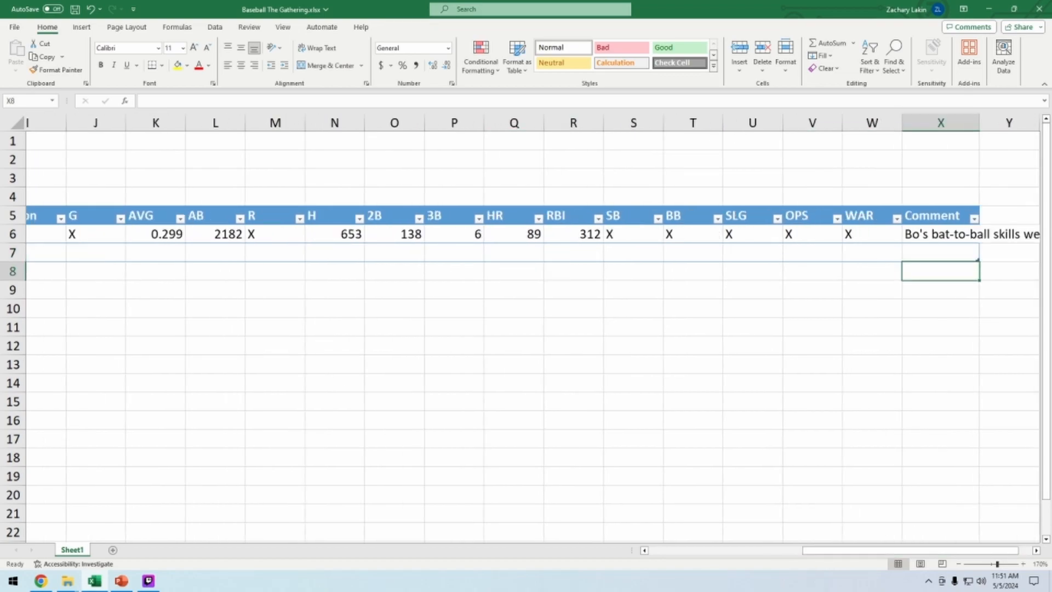
left_click(940, 253)
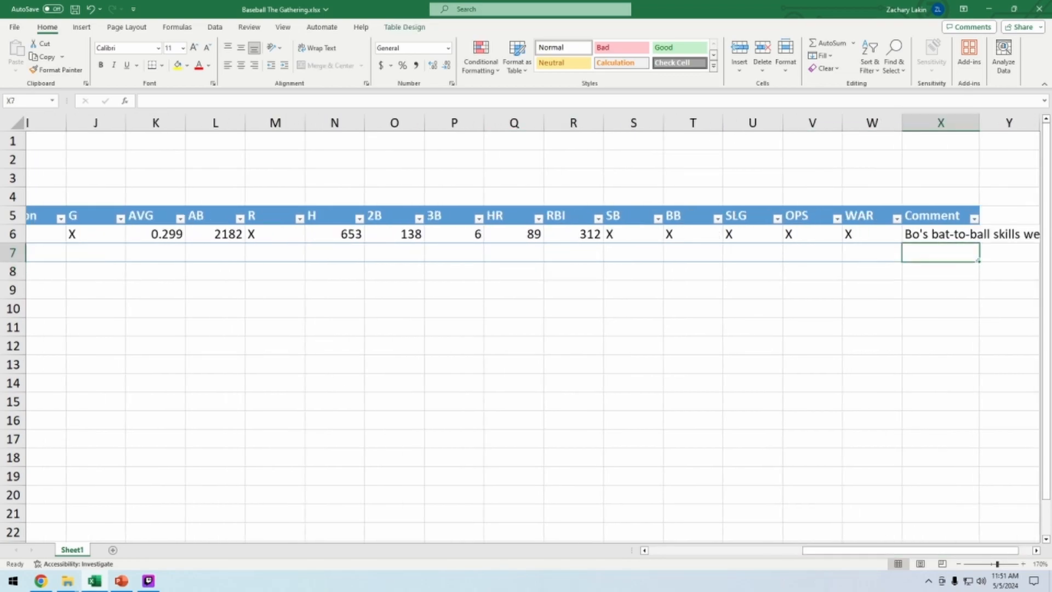
left_click_drag(978, 260, 978, 238)
left_click(872, 327)
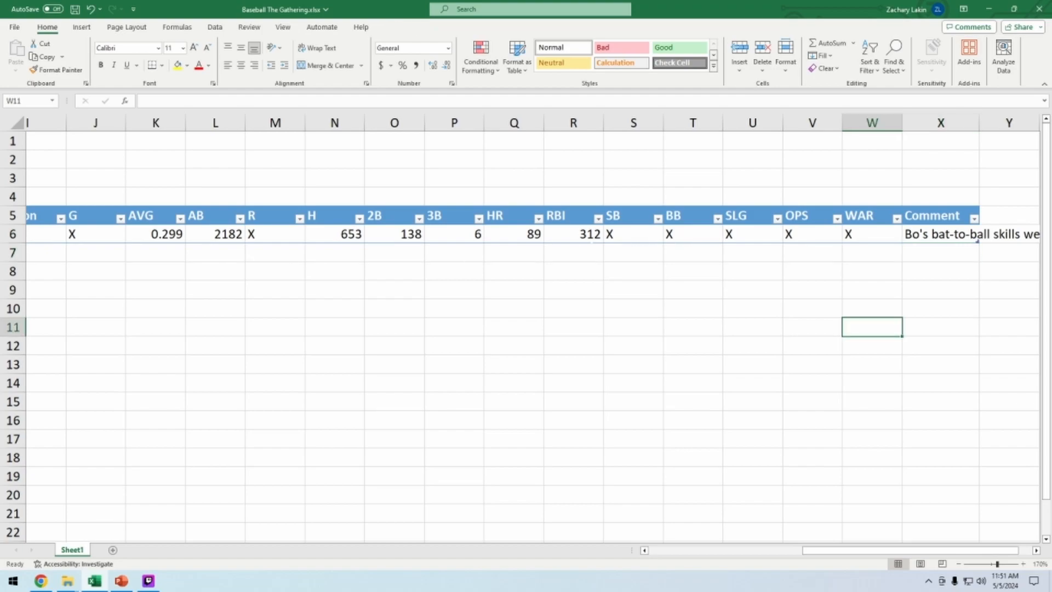
Enter g in cell R7 so the table automatically expands to row 7
left_click(574, 253)
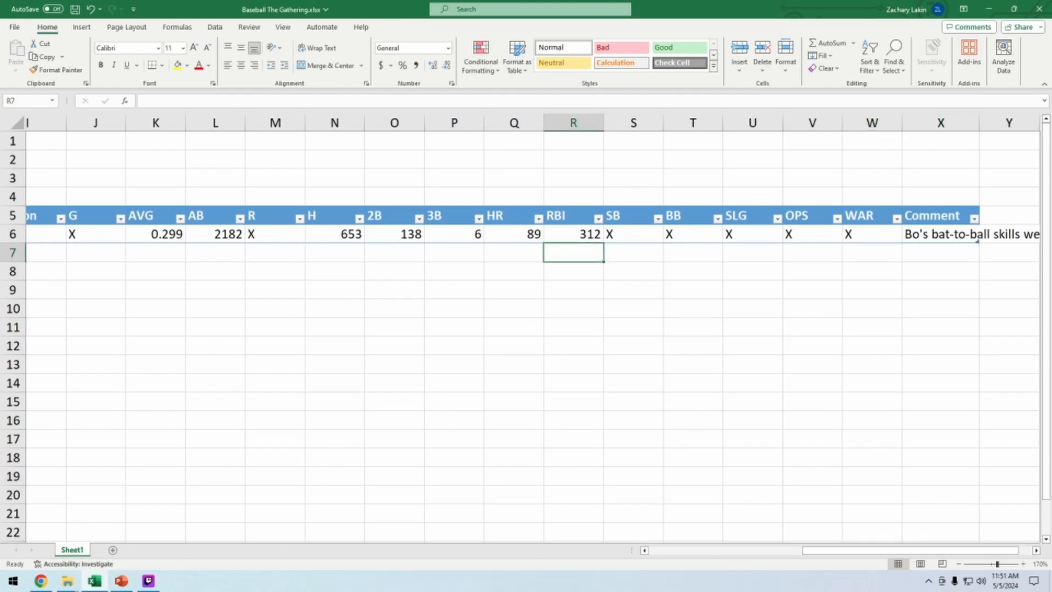
type("g")
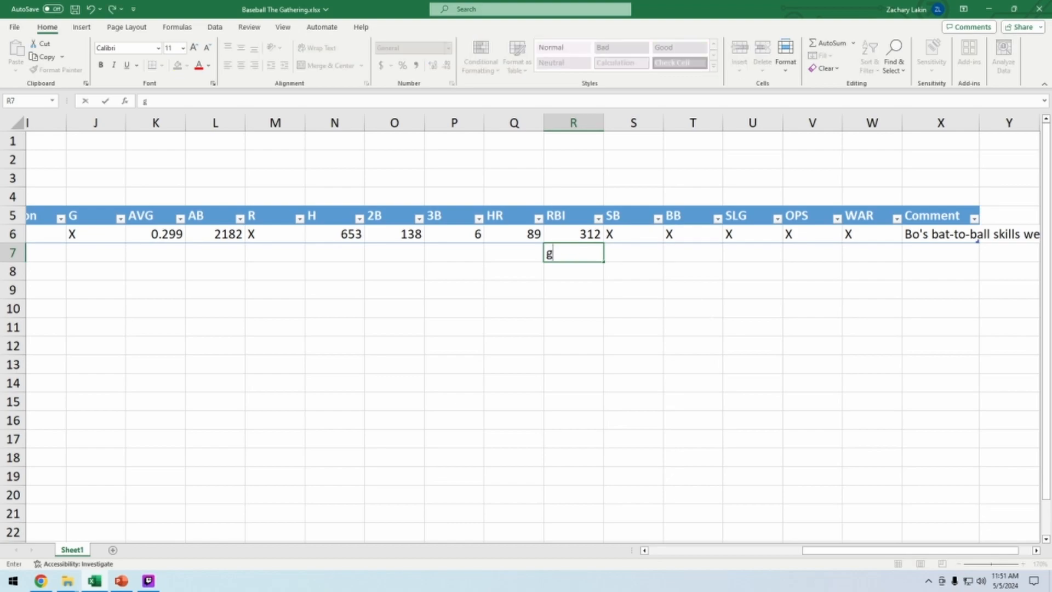
key("Return")
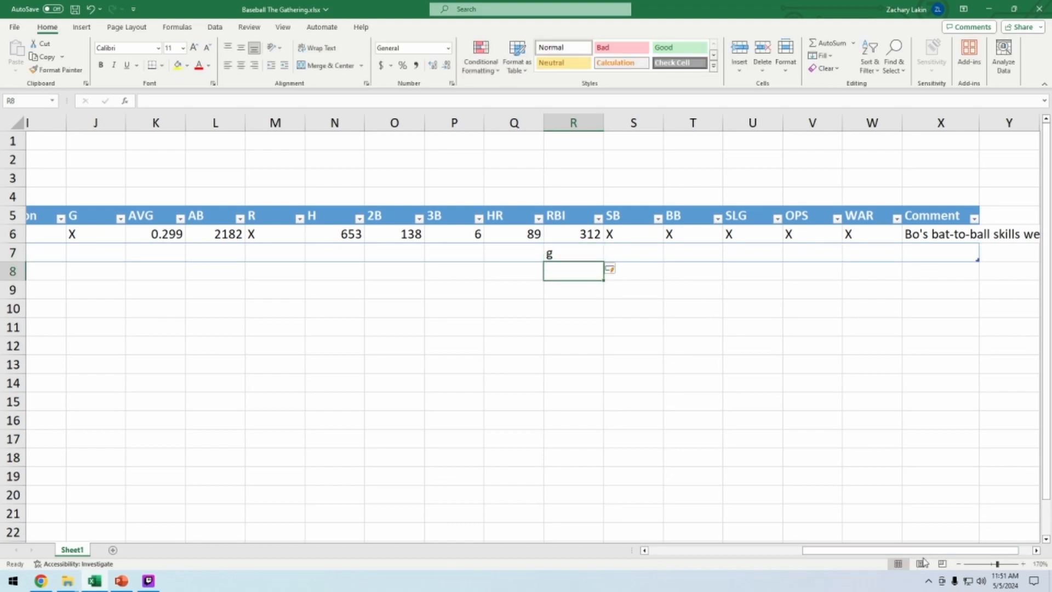
Open the BatHand dropdown in F7 of the expanded row to check it
left_click_drag(879, 550, 740, 553)
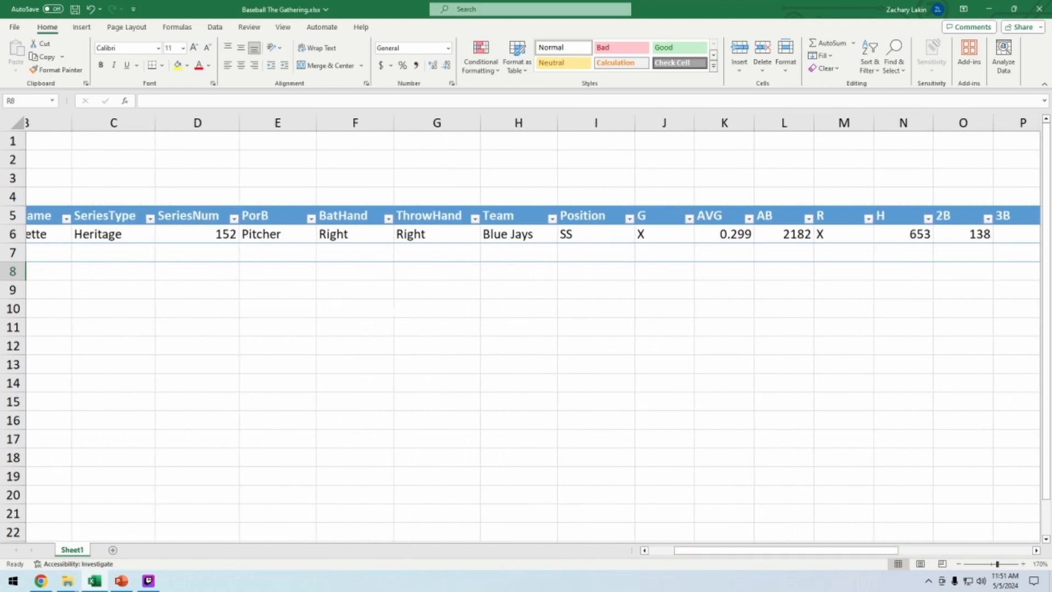
left_click(390, 253)
left_click(399, 258)
left_click(392, 255)
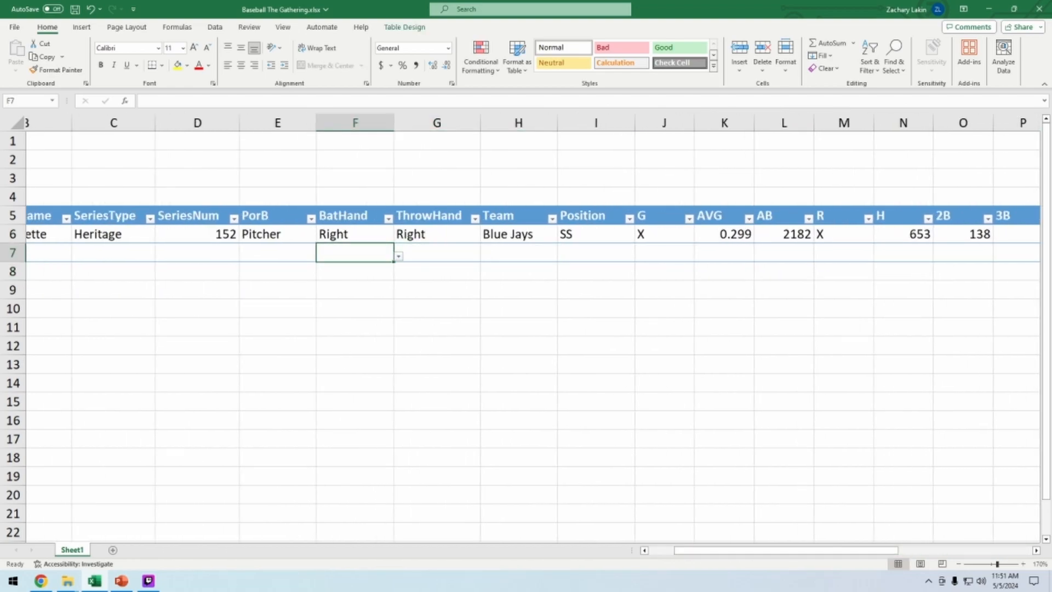
left_click(399, 256)
left_click(597, 402)
Clear the test entry from cell R7
left_click_drag(847, 551, 981, 552)
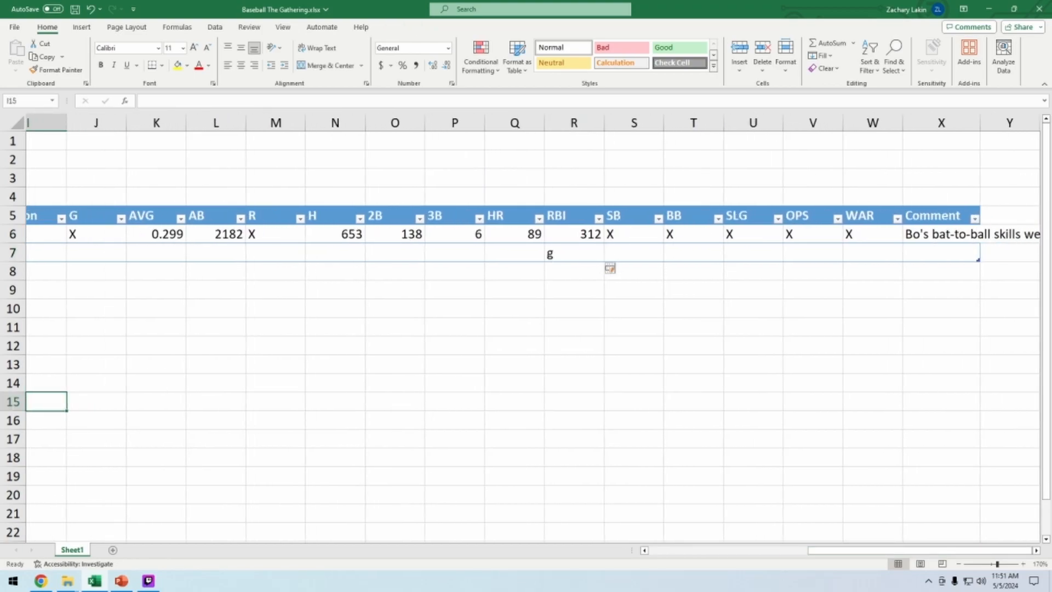
left_click(577, 254)
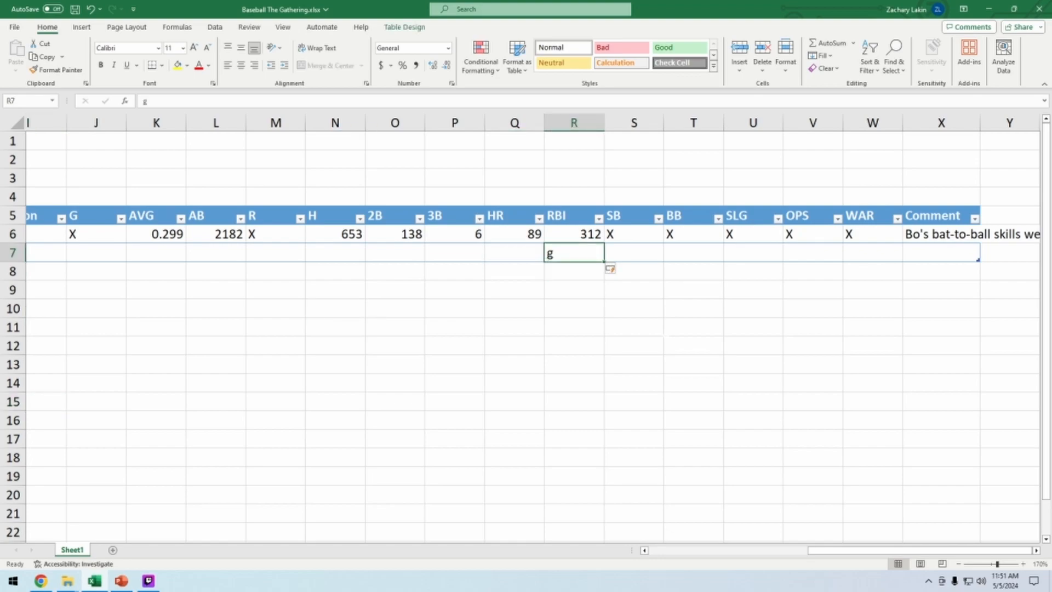
key("Delete")
left_click(753, 383)
Zoom out to review the whole table across all its columns
left_click_drag(808, 550, 649, 551)
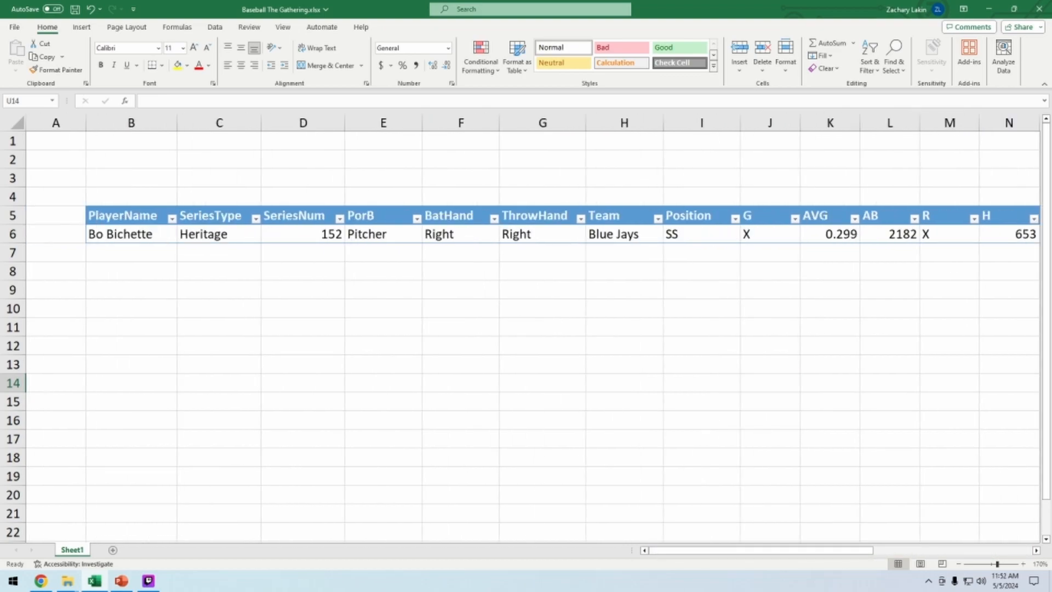
left_click(959, 564)
left_click(959, 563)
left_click(959, 564)
left_click(959, 564)
left_click(959, 564)
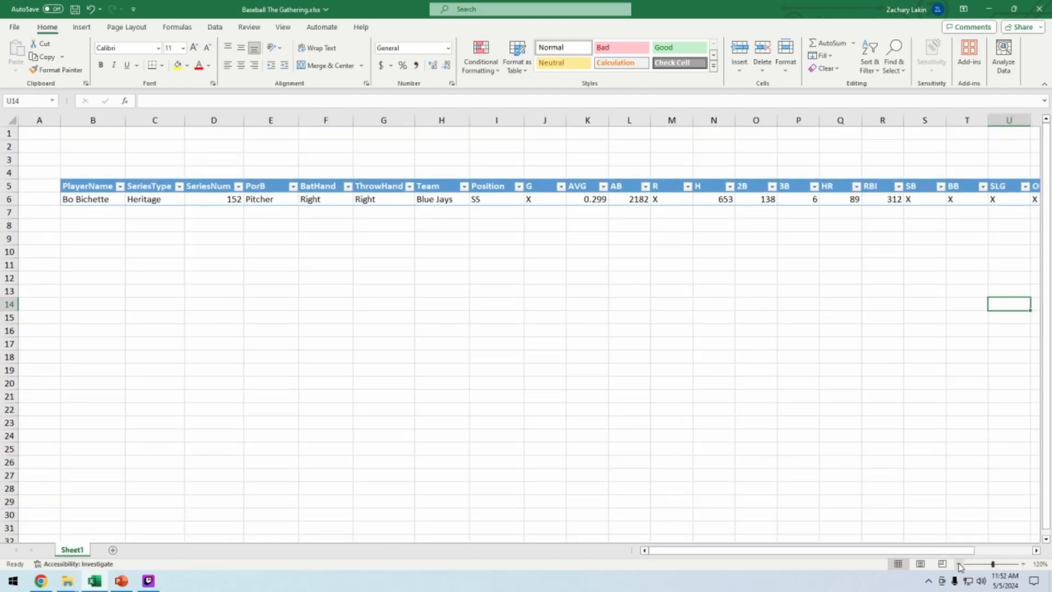
left_click(959, 563)
scroll(919, 420, "right", 2)
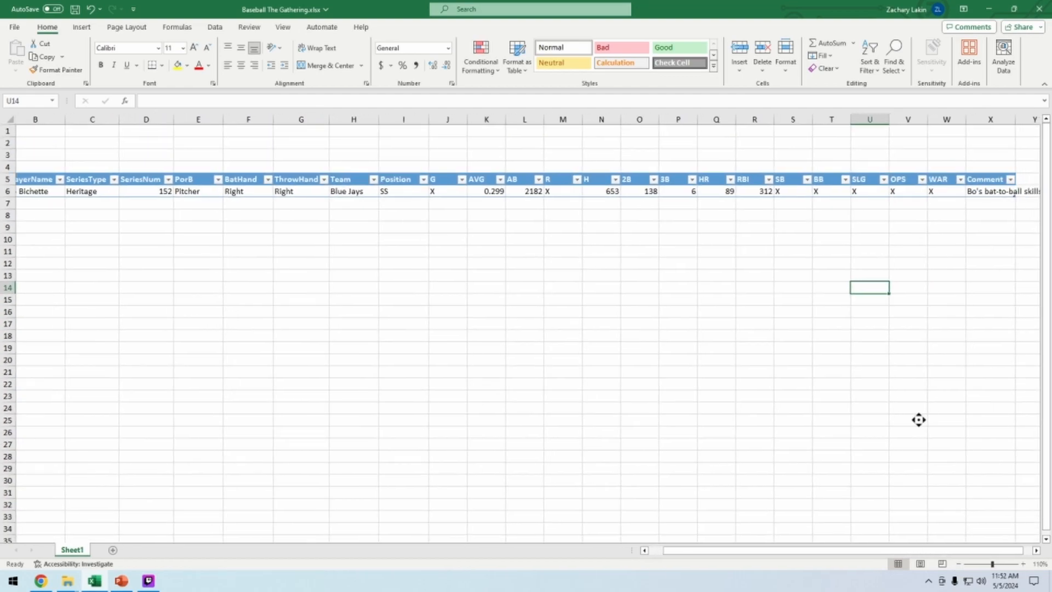
middle_click(655, 390)
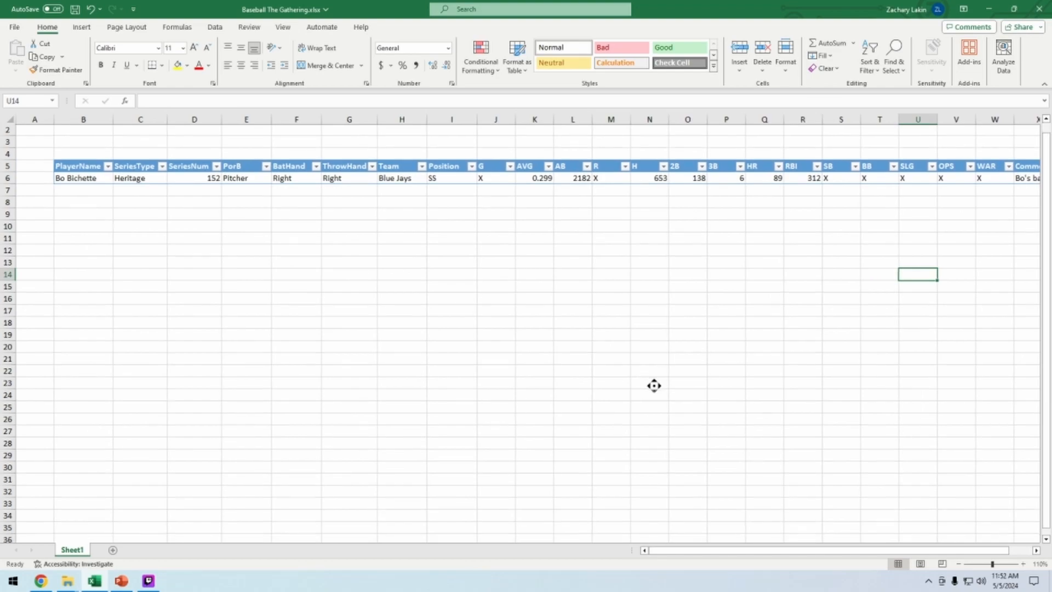
middle_click(655, 389)
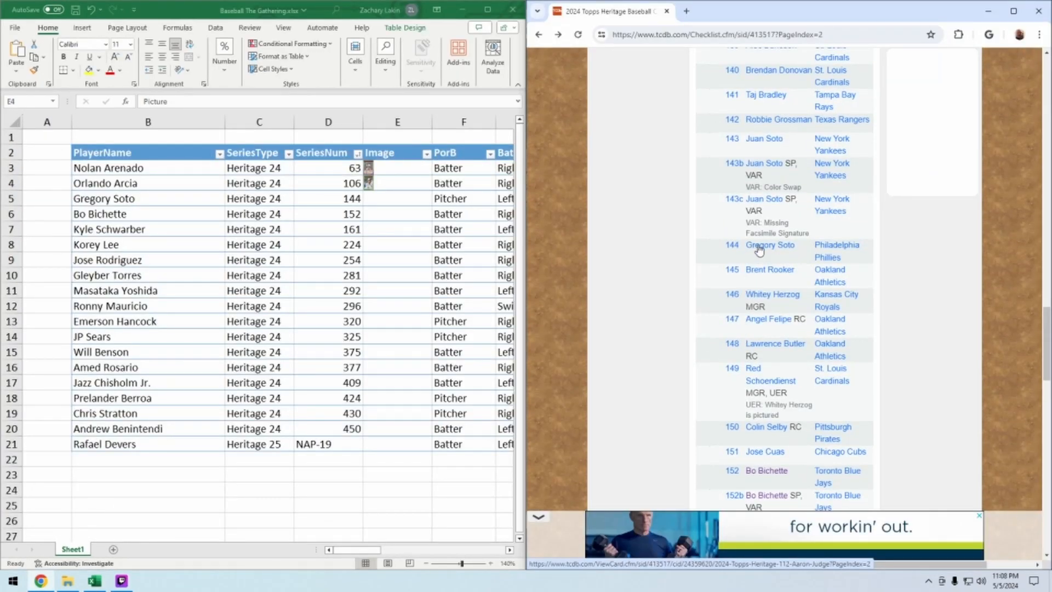
Copy Gregory Soto's #144 card image from the checklist site and paste it as a picture into cell E5
left_click(706, 252)
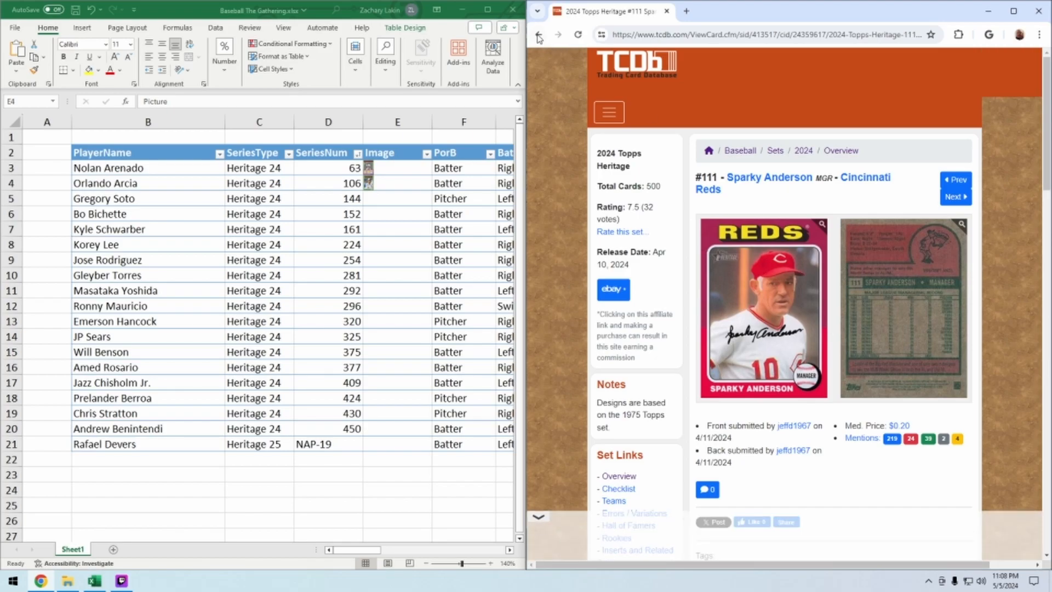
key("alt+Left")
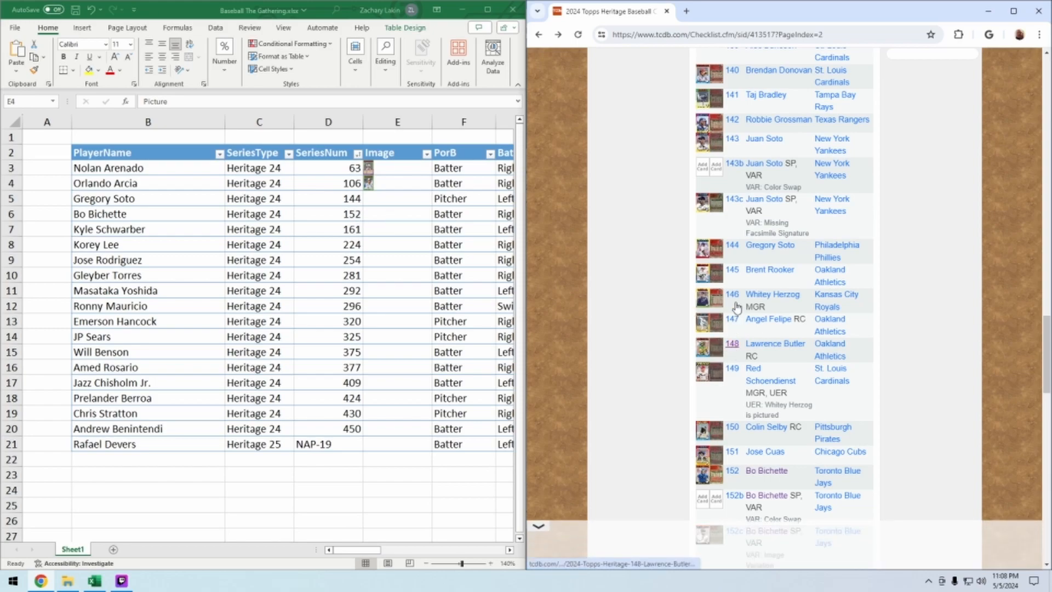
left_click(707, 253)
right_click(696, 275)
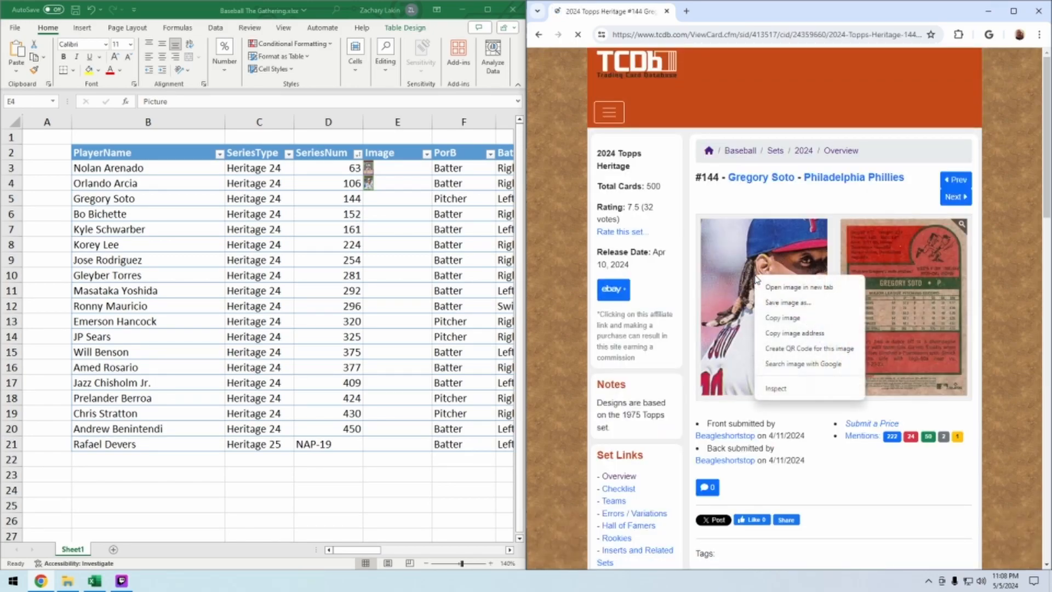
left_click(769, 318)
right_click(372, 200)
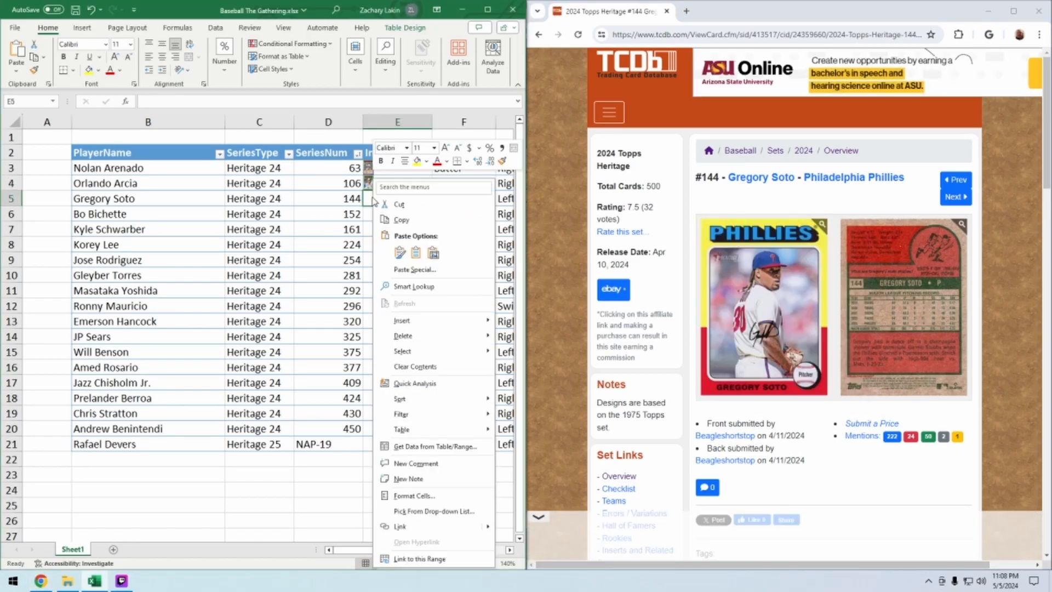
left_click(433, 252)
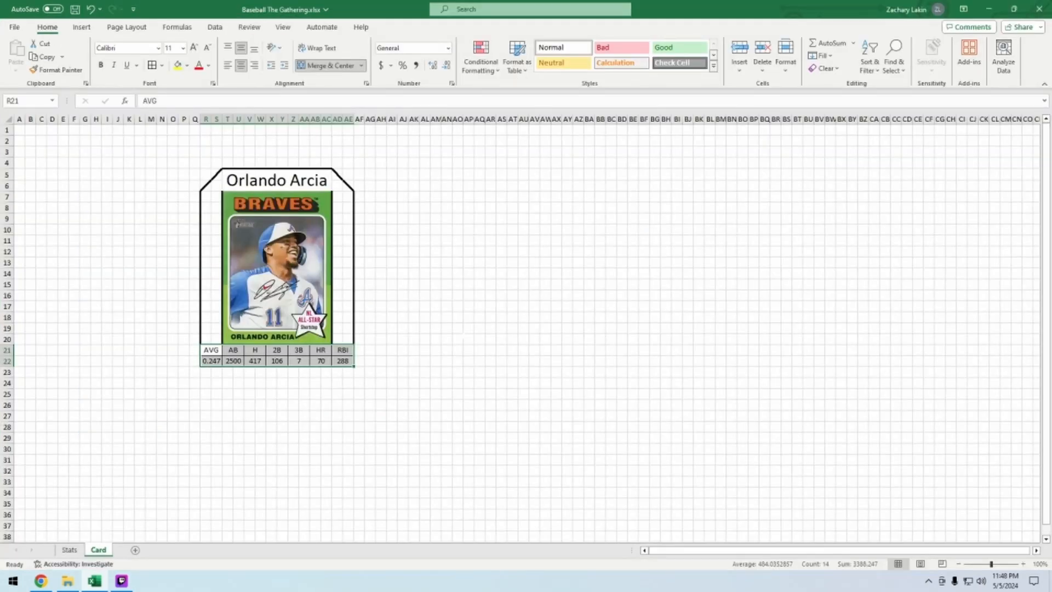
Draw a thick border around the card's stats section with the thickest line style, and save the workbook
left_click(162, 66)
mouse_move(194, 381)
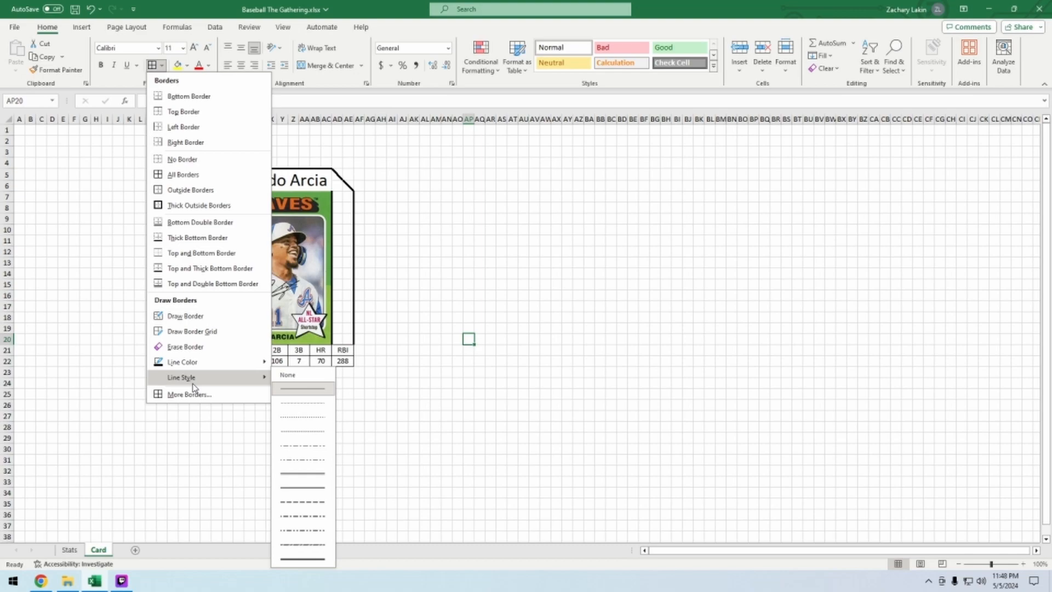
left_click(312, 559)
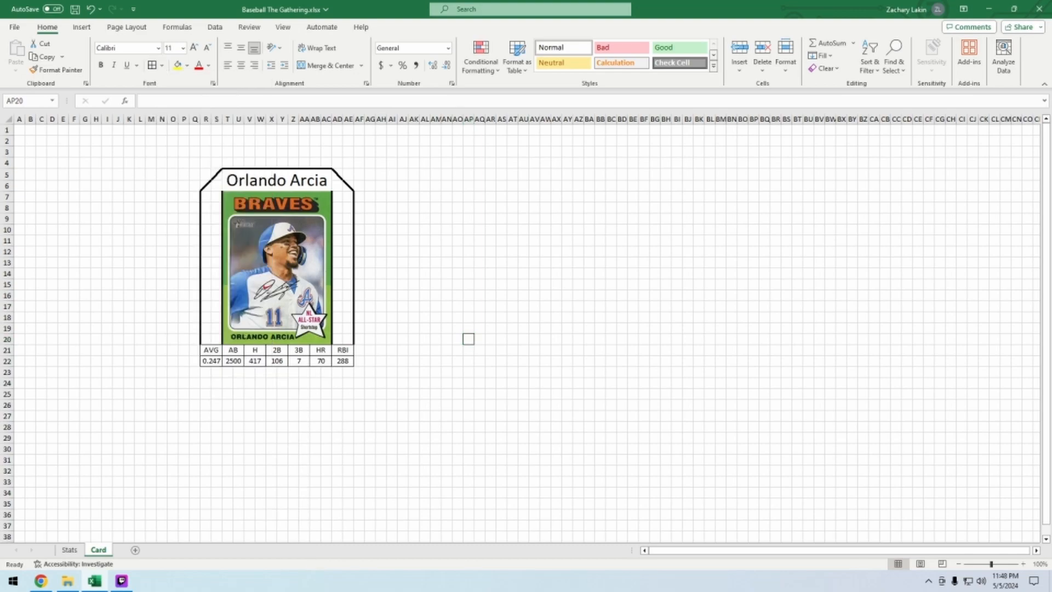
mouse_move(201, 367)
left_mouse_down()
mouse_move(354, 366)
mouse_move(287, 346)
mouse_move(223, 344)
left_mouse_up()
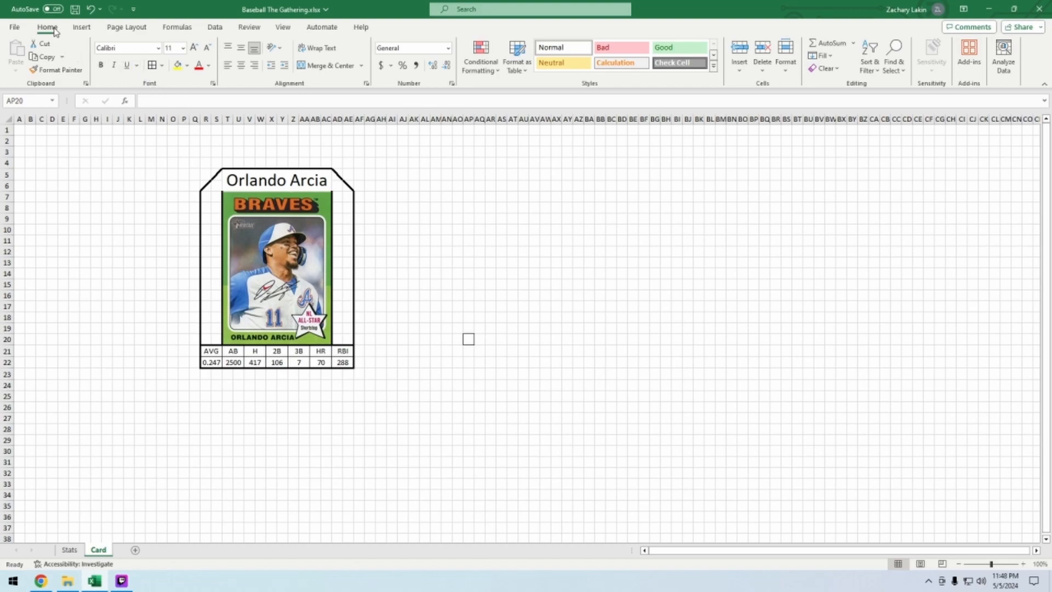
left_click(75, 9)
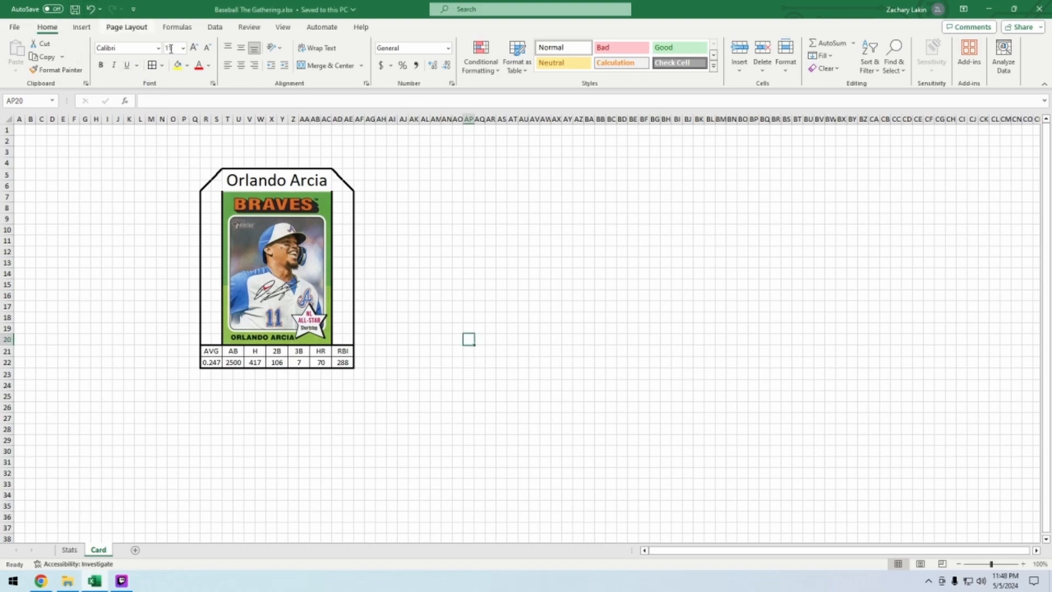
left_click(176, 159)
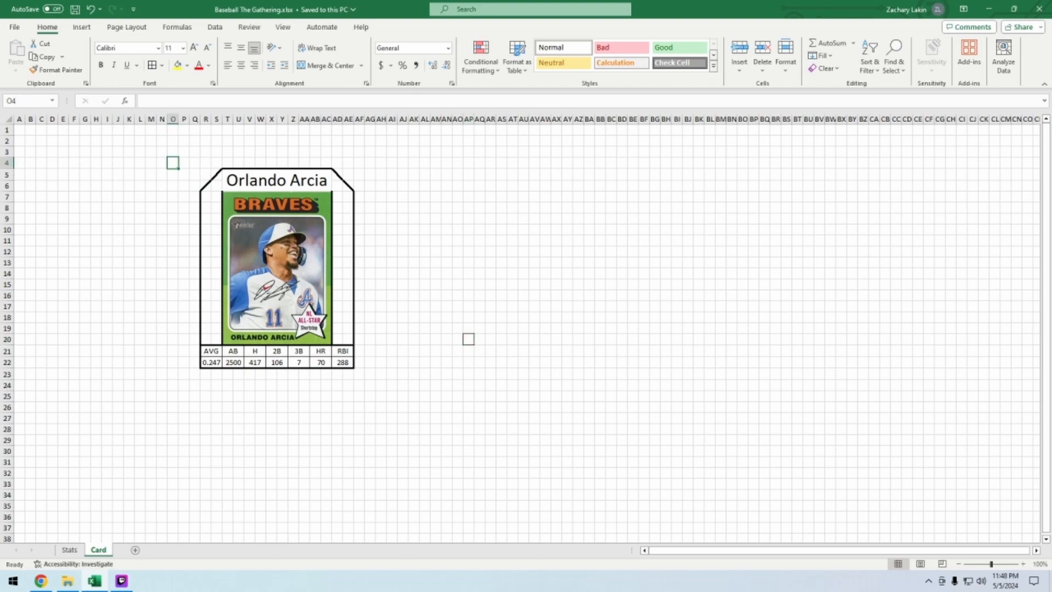
left_click(275, 180)
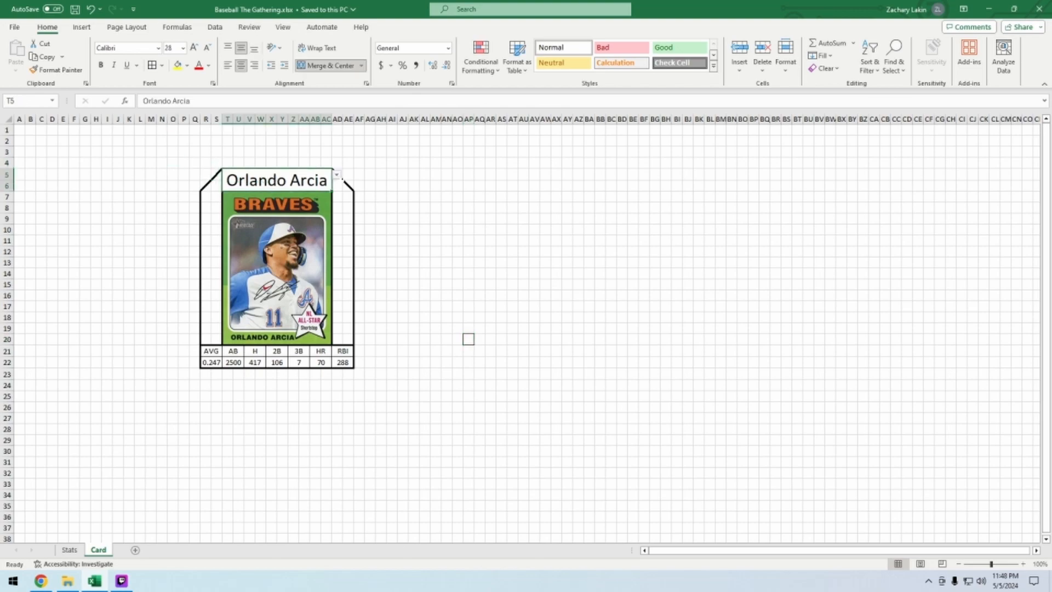
left_click(337, 175)
left_click(285, 250)
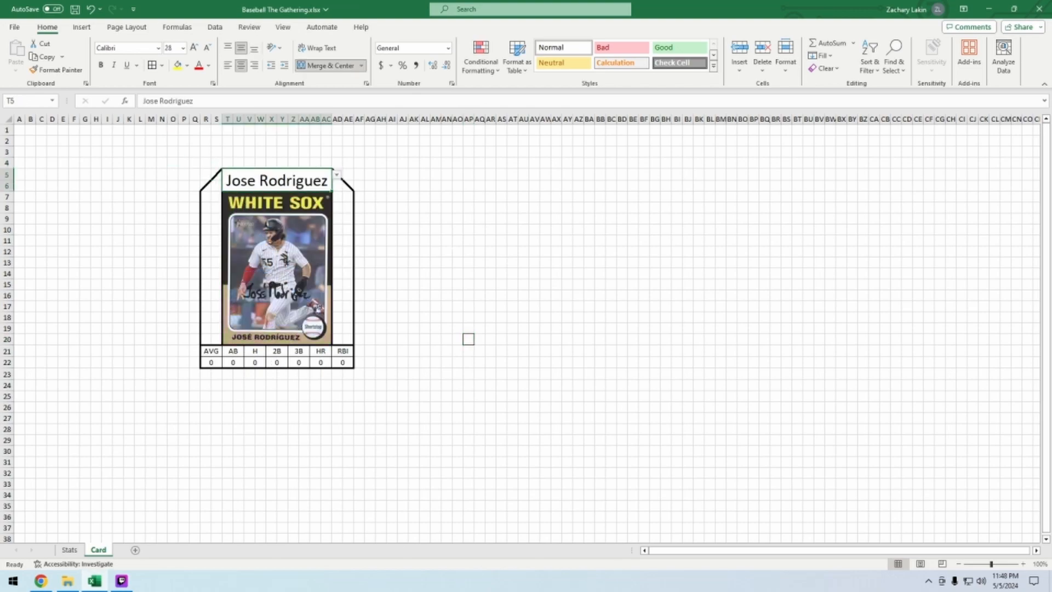